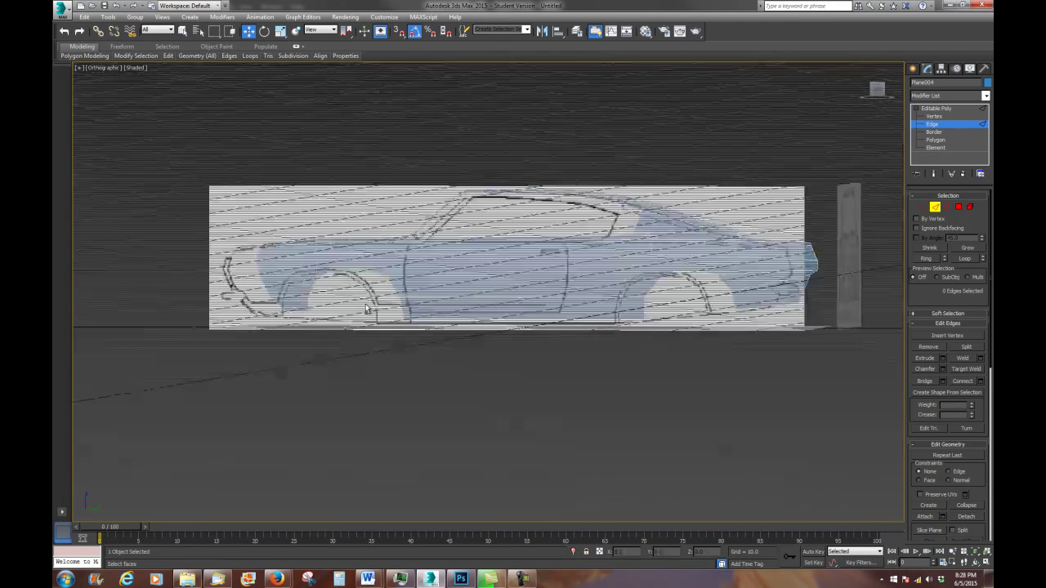
Switch the viewport to the Right view and zoom in on the car blueprint
click(106, 69)
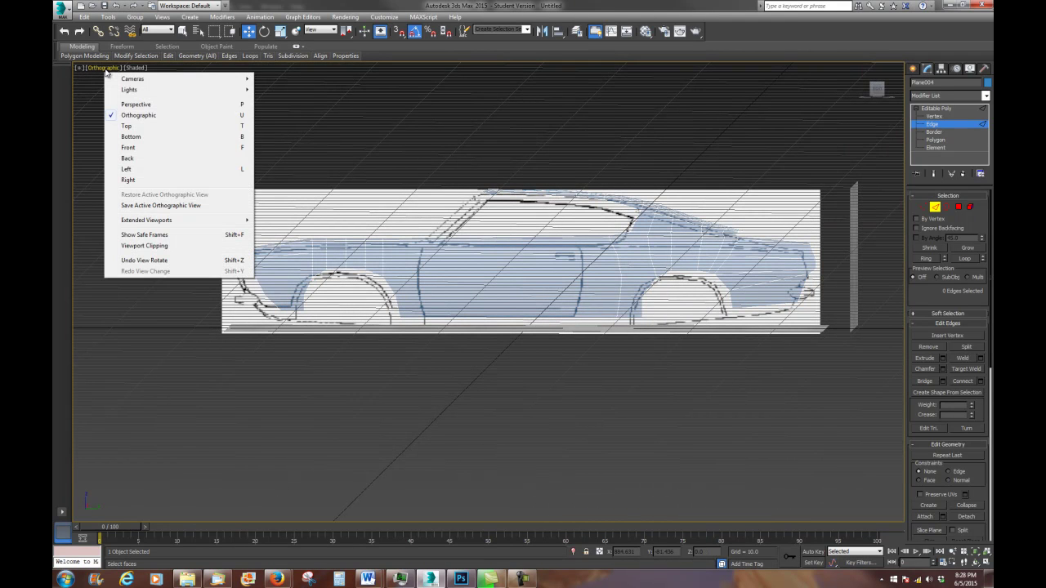
click(123, 181)
middle_drag(495, 367, 523, 422)
scroll(523, 421, up, 5)
scroll(479, 297, up, 3)
scroll(479, 296, up, 3)
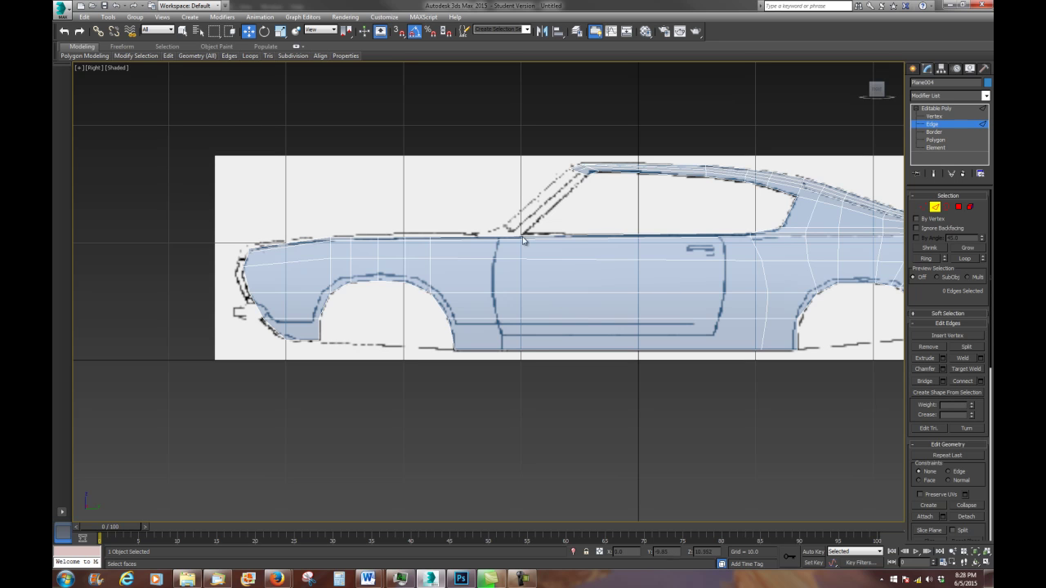
Select the horizontal door edges, preview a Connect, cancel it and reselect the edges
drag(535, 231, 517, 415)
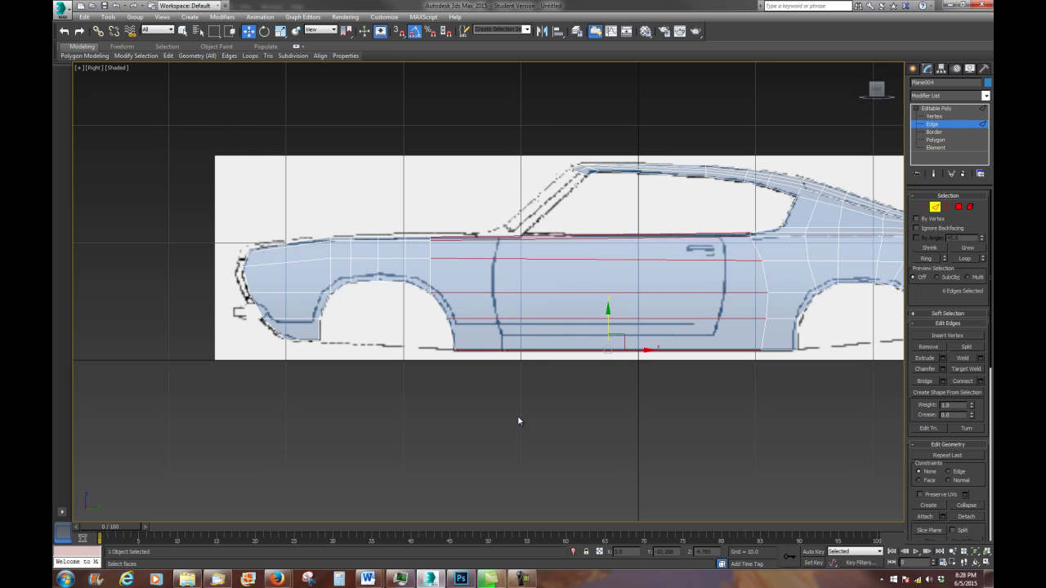
right_click(642, 216)
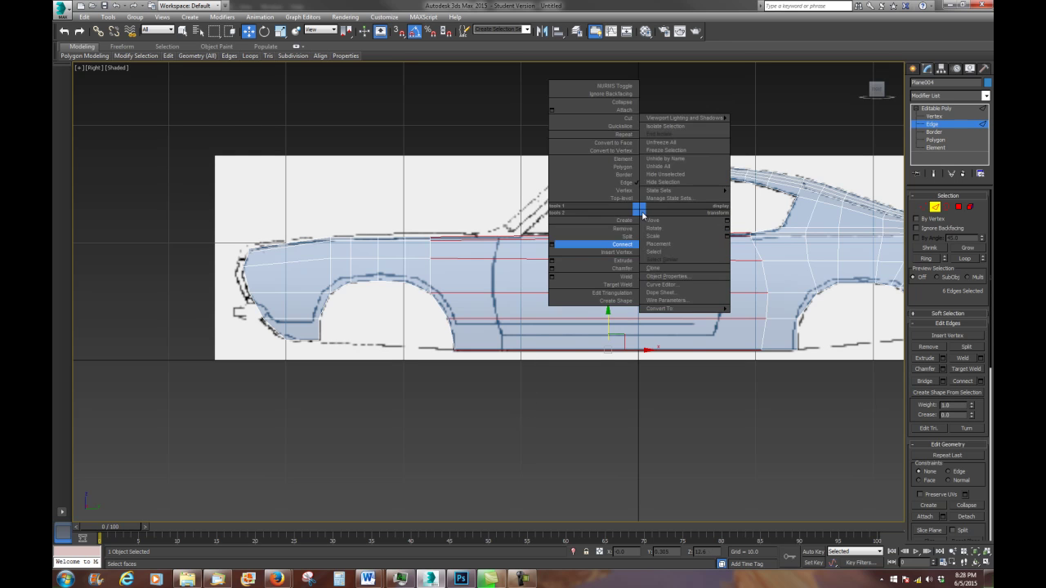
click(551, 247)
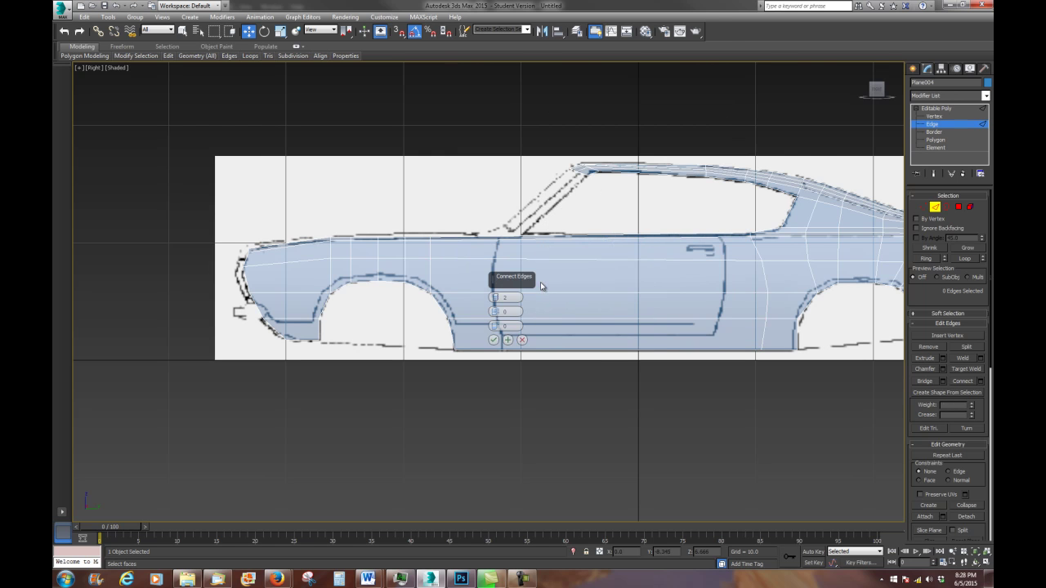
click(494, 339)
drag(493, 227, 531, 355)
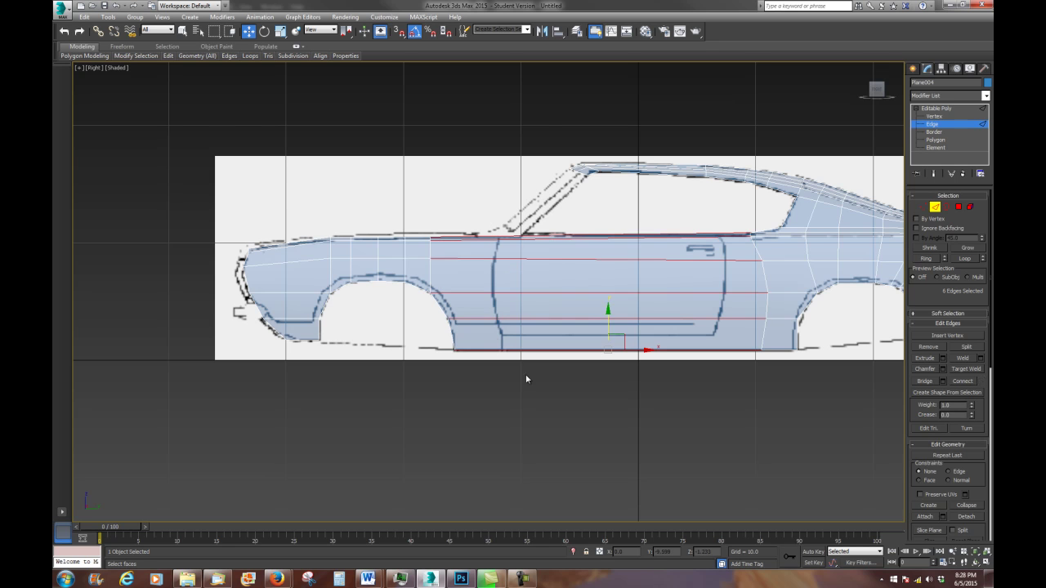
Connect the door edges with two vertical loops and slide the front loop onto the front door line
right_click(555, 255)
click(529, 287)
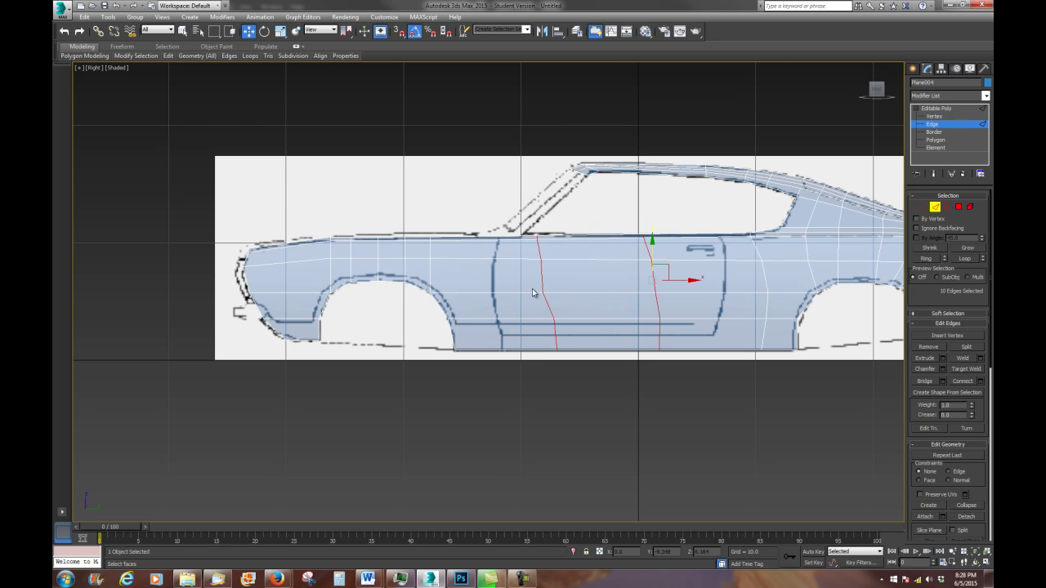
double_click(543, 282)
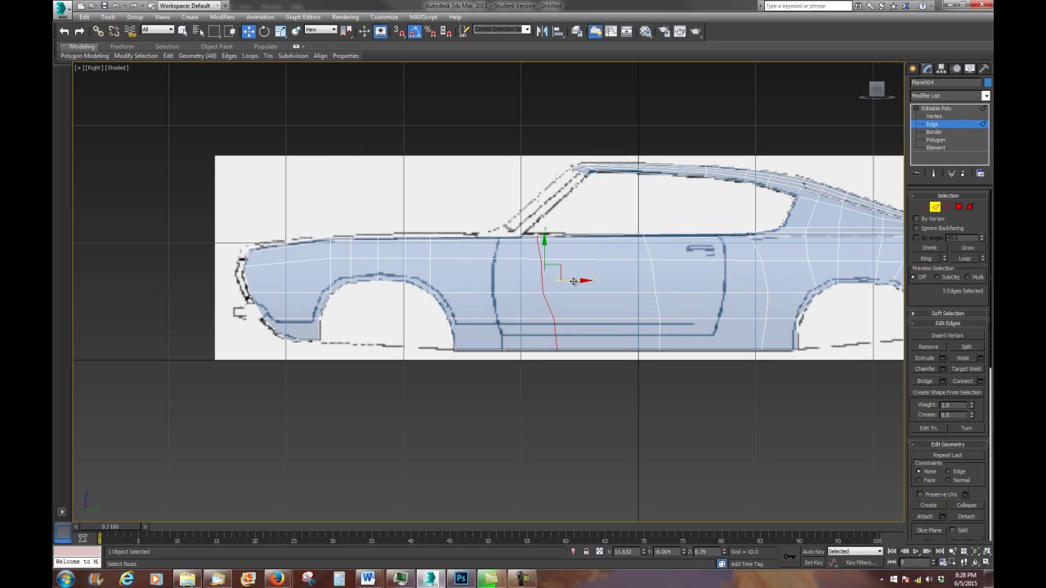
drag(574, 286, 552, 283)
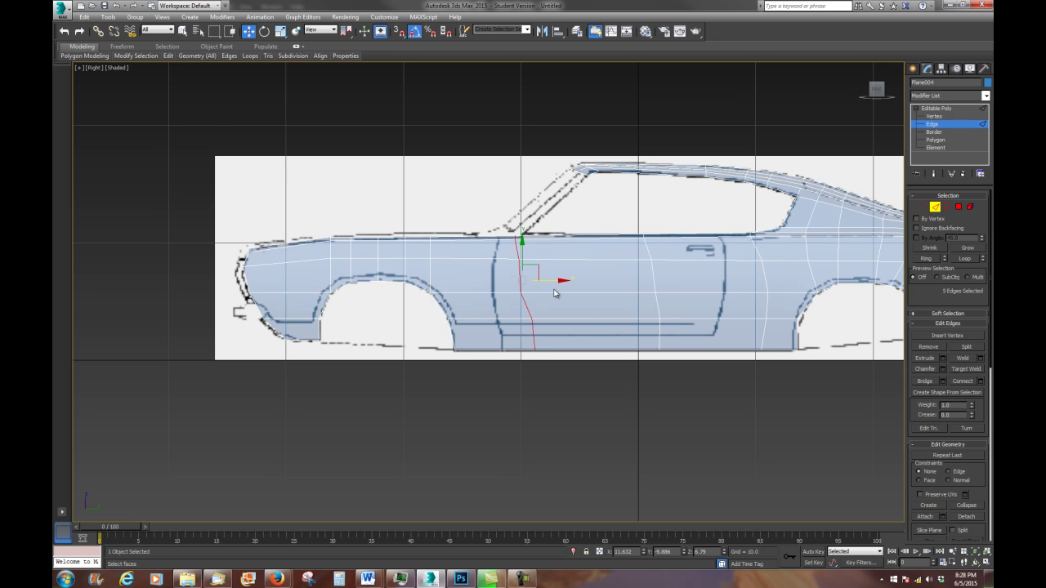
Move the front loop's vertices left onto the blueprint's front door line
click(924, 207)
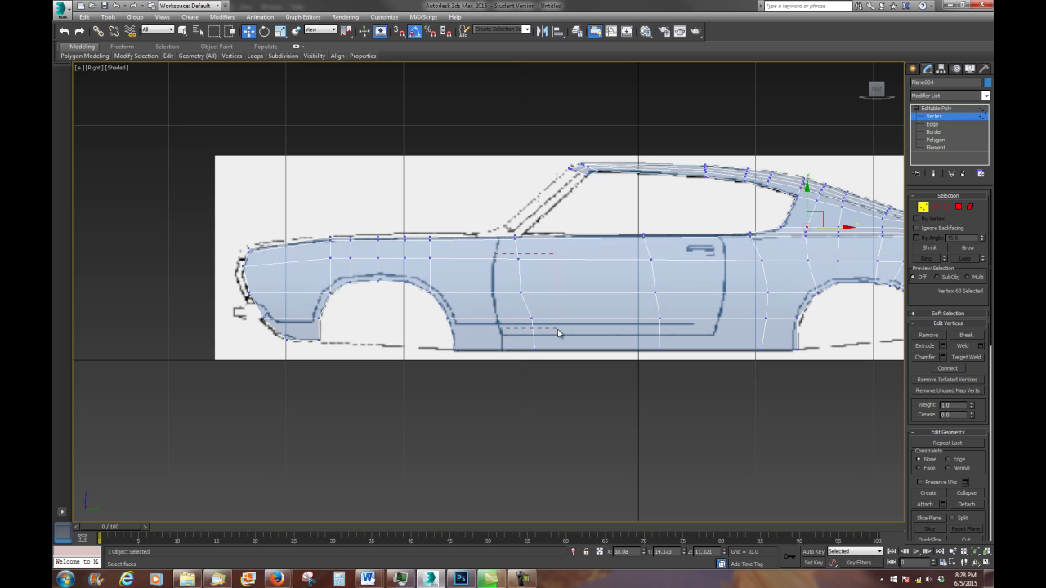
drag(546, 303, 558, 327)
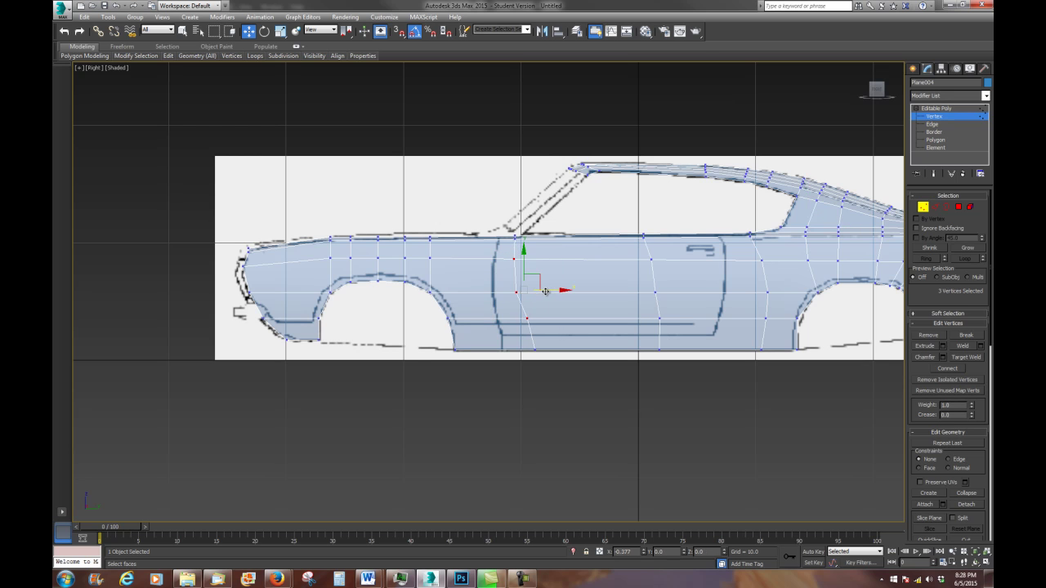
mouse_move(544, 290)
mouse_down()
mouse_move(548, 320)
mouse_move(537, 305)
mouse_up()
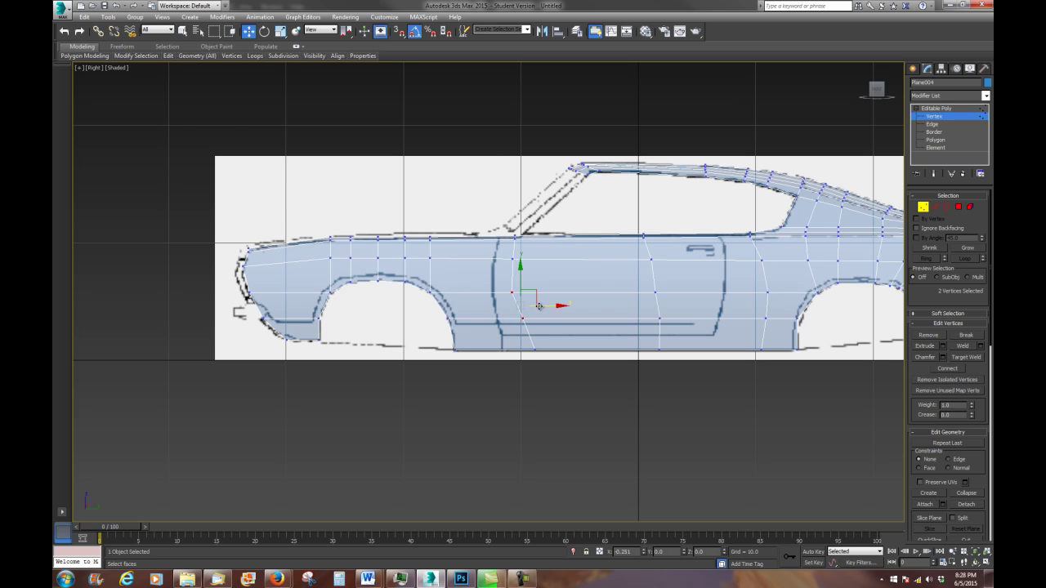
mouse_move(500, 312)
mouse_down()
mouse_move(543, 339)
mouse_move(544, 319)
mouse_move(560, 366)
mouse_move(531, 350)
mouse_up()
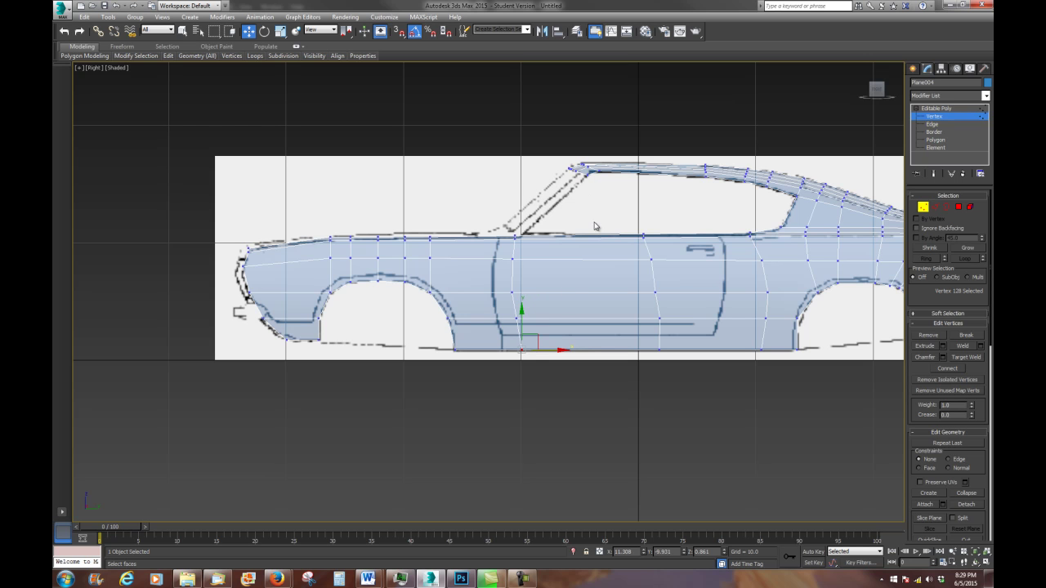
Move the rear loop's vertices onto the door's rear seam, following its curve
drag(605, 219, 677, 293)
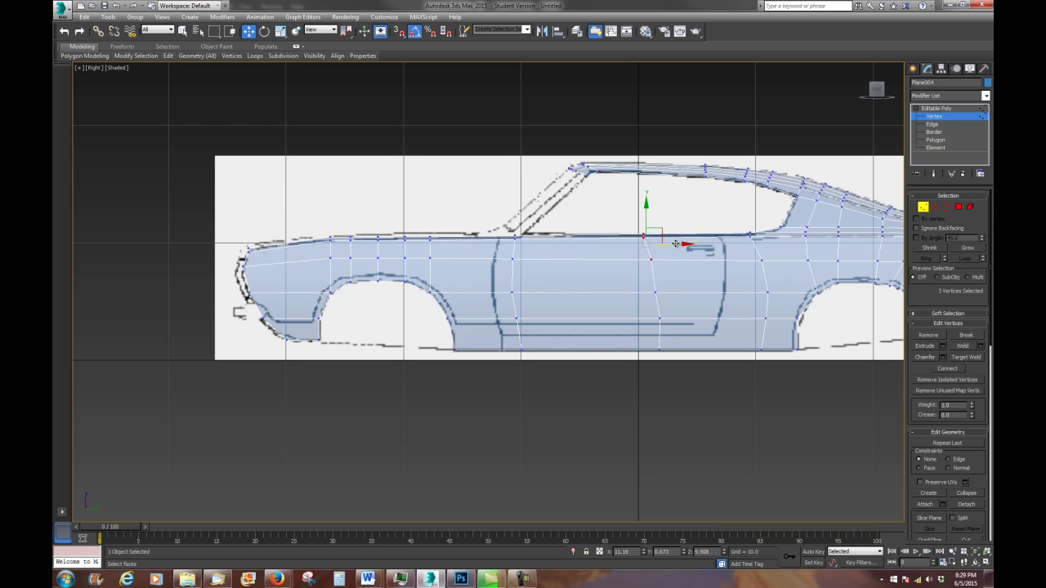
drag(675, 243, 750, 245)
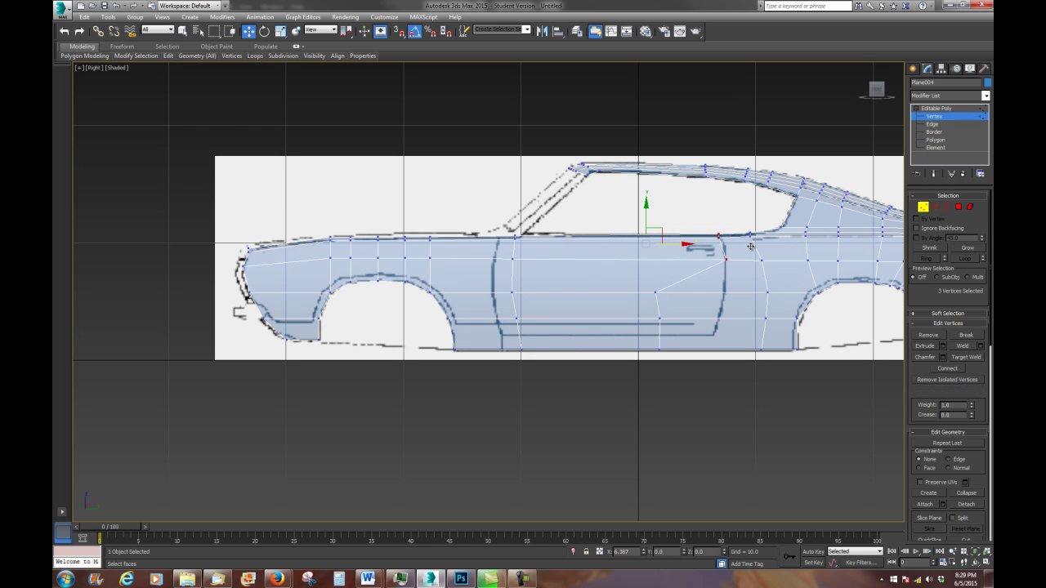
mouse_move(645, 276)
mouse_down()
mouse_move(673, 338)
mouse_move(735, 322)
mouse_up()
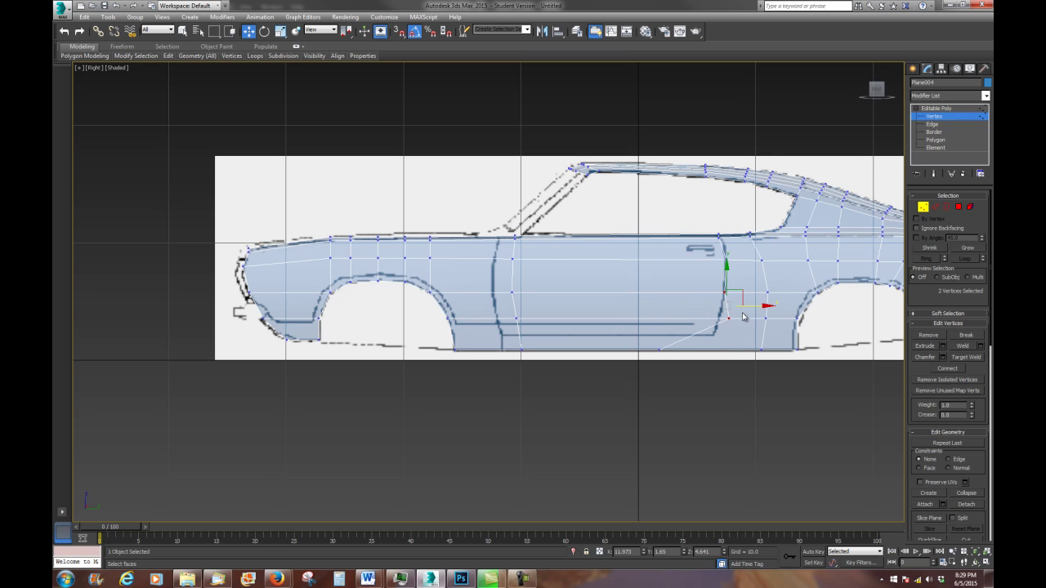
click(728, 318)
drag(752, 319, 740, 320)
mouse_move(685, 371)
mouse_down()
mouse_move(739, 352)
mouse_move(733, 345)
mouse_up()
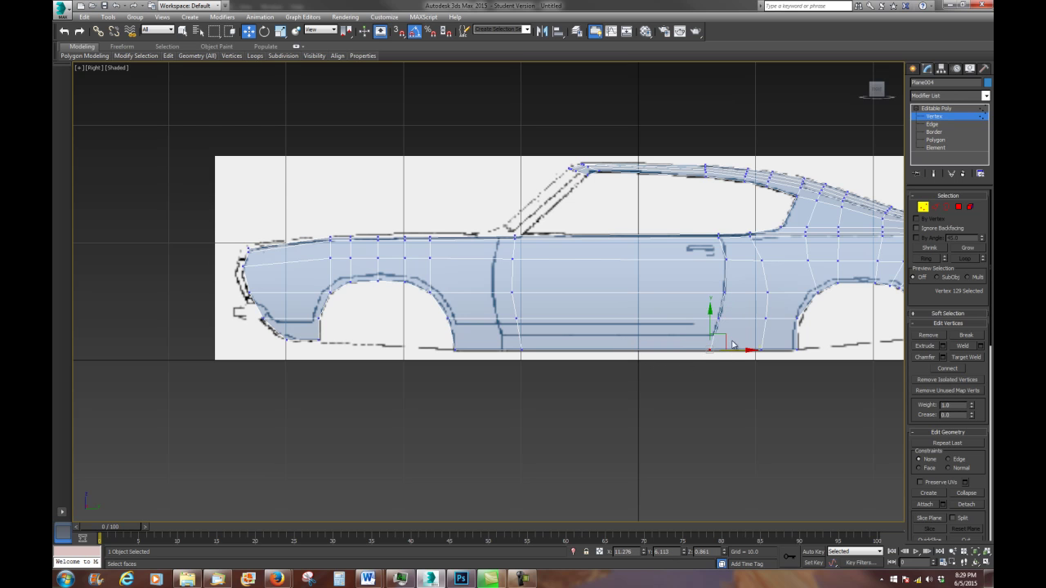
click(718, 238)
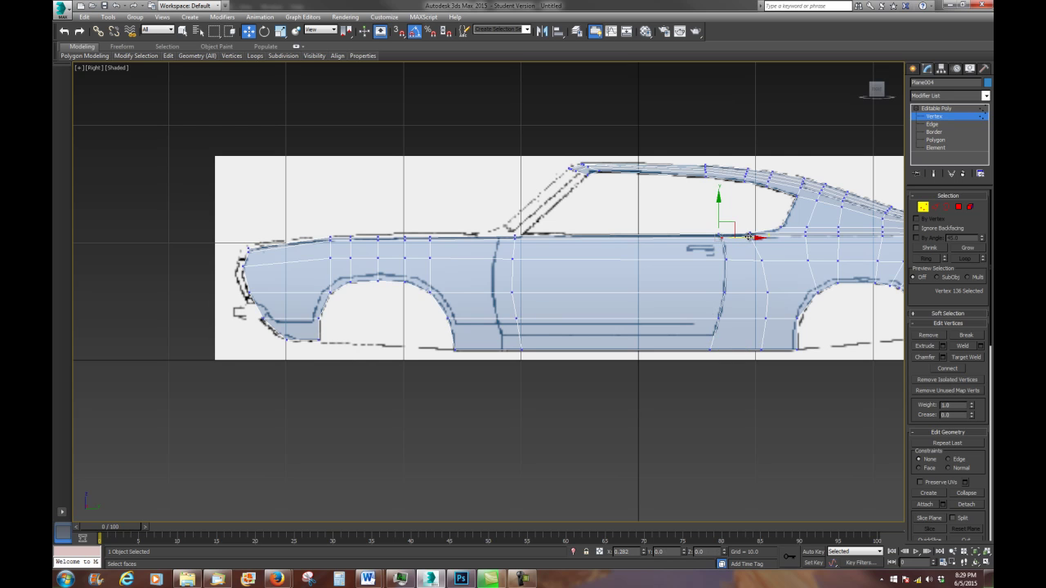
drag(745, 237, 747, 238)
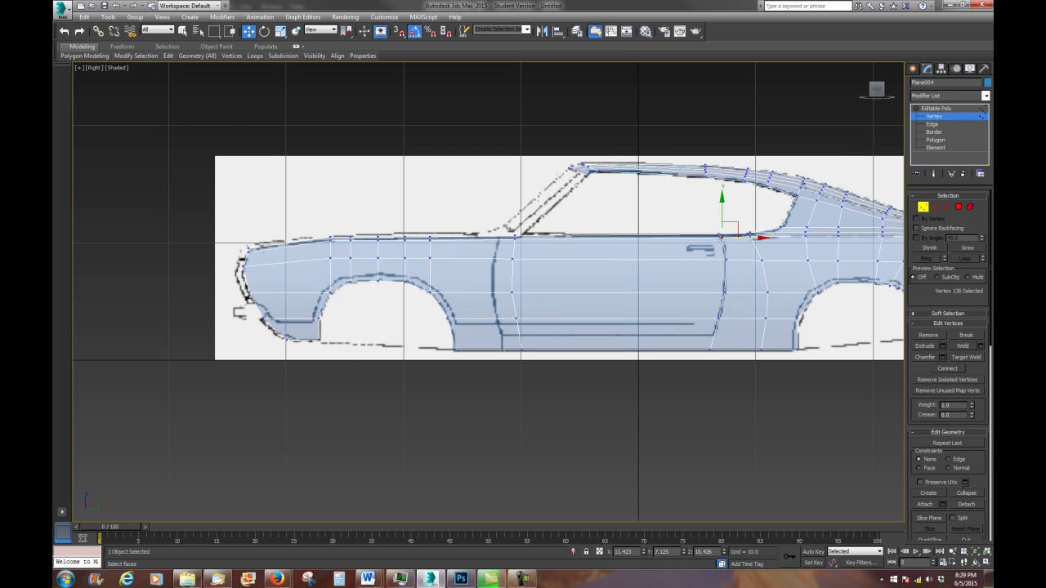
Select only the front fender's top edges at Edge level
click(934, 207)
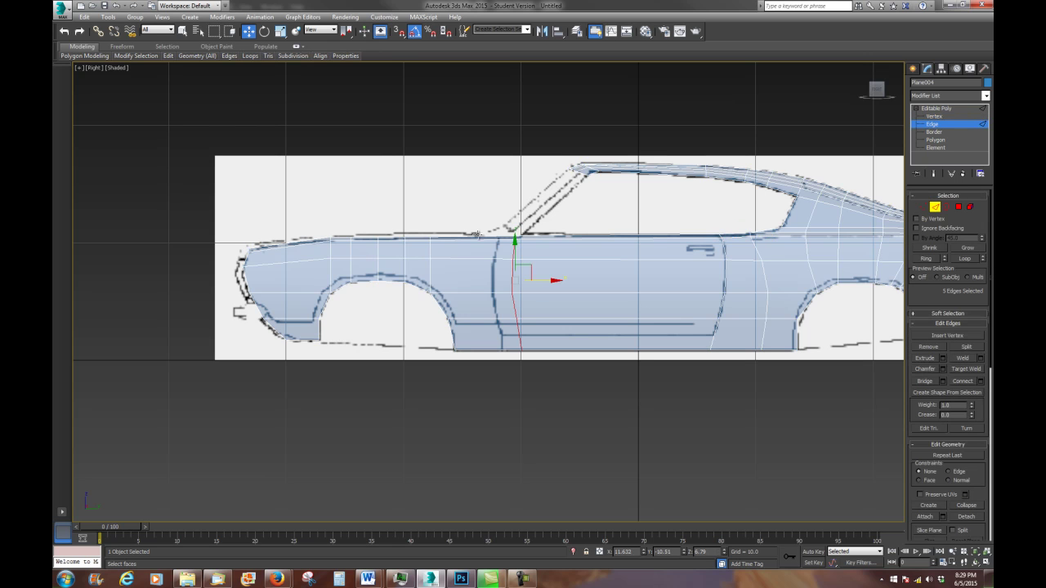
double_click(479, 236)
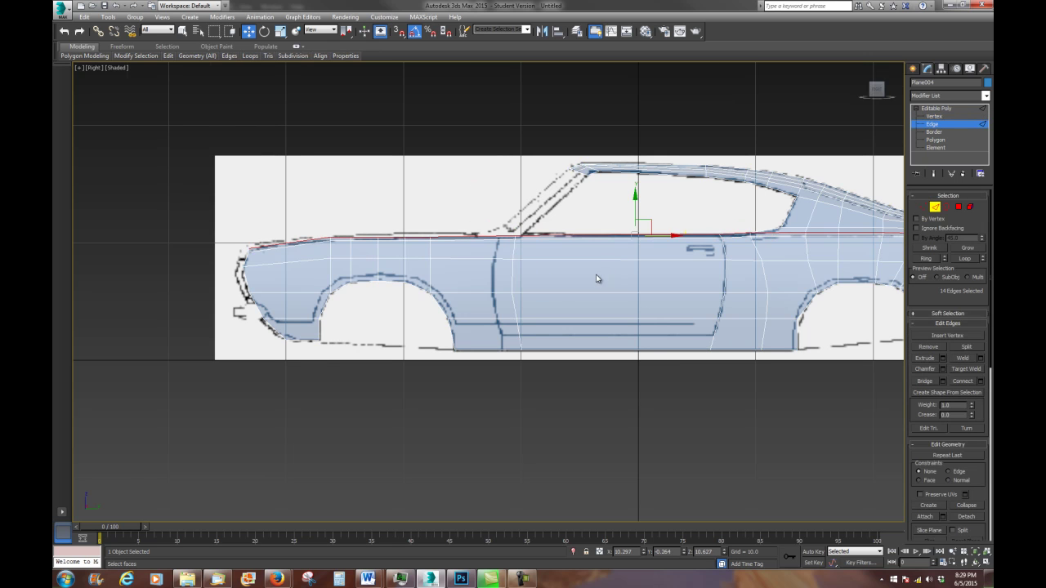
scroll(482, 269, down, 4)
drag(776, 209, 489, 304)
drag(549, 369, 490, 392)
alt+drag(775, 182, 485, 411)
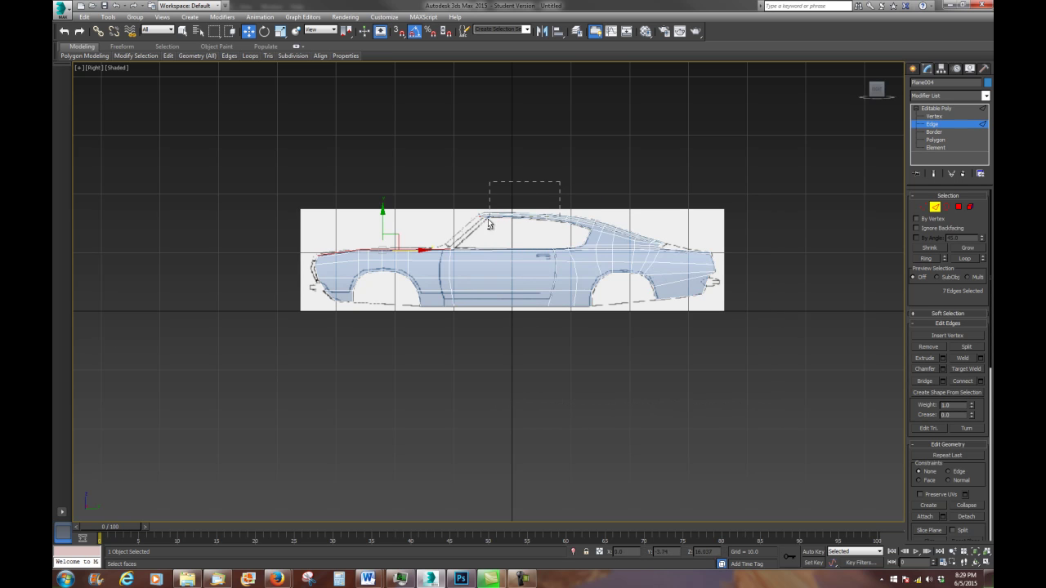
alt+drag(476, 231, 468, 234)
Shift-extrude the fender top edges into a new face strip reaching the hood centre line
alt+middle_drag(464, 291, 478, 332)
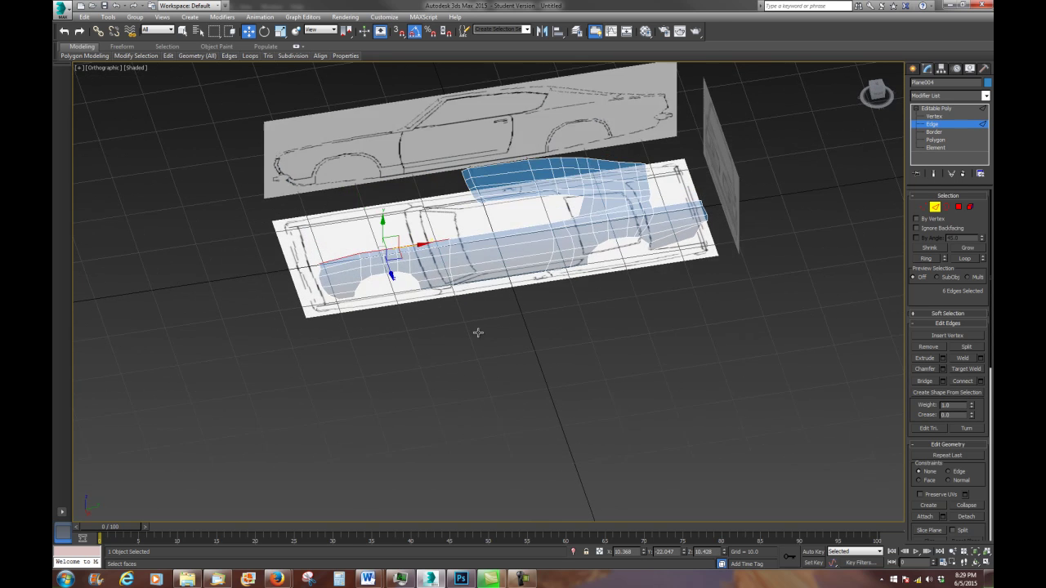
scroll(532, 307, up, 5)
middle_drag(532, 308, 544, 296)
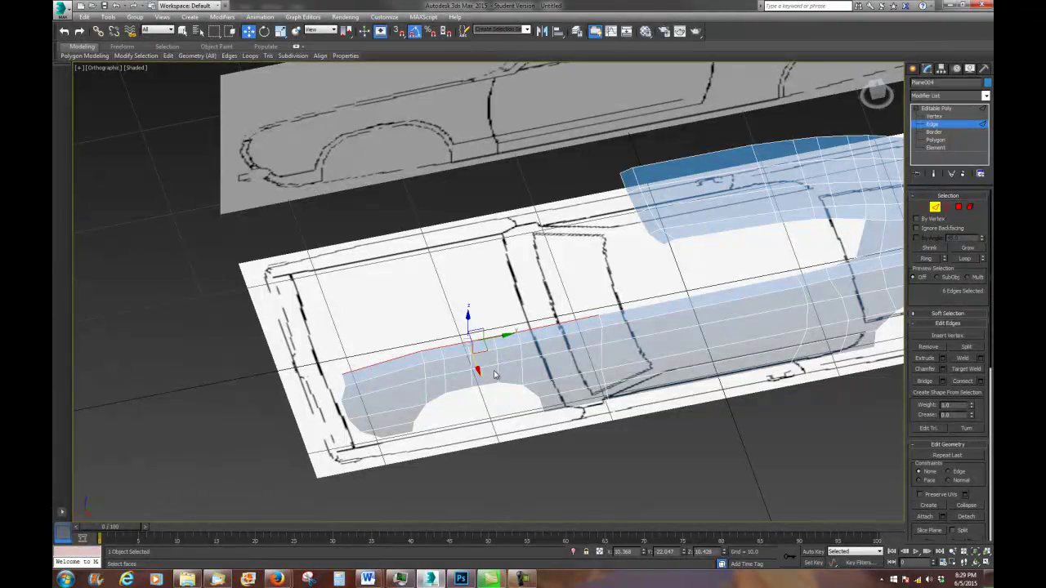
shift+drag(477, 360, 435, 286)
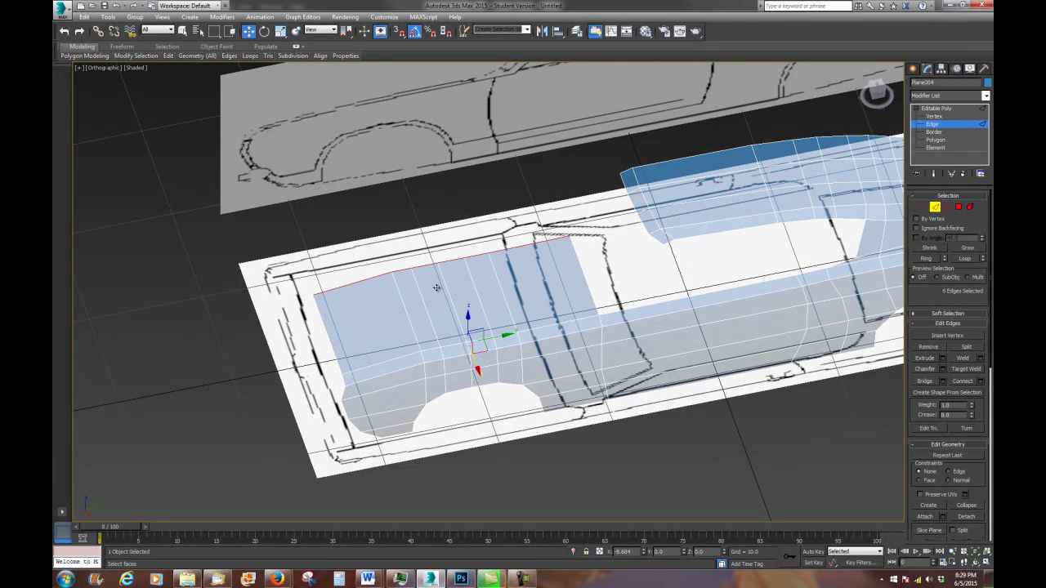
mouse_move(619, 418)
alt+middle_down()
mouse_move(679, 375)
mouse_move(688, 439)
alt+middle_up()
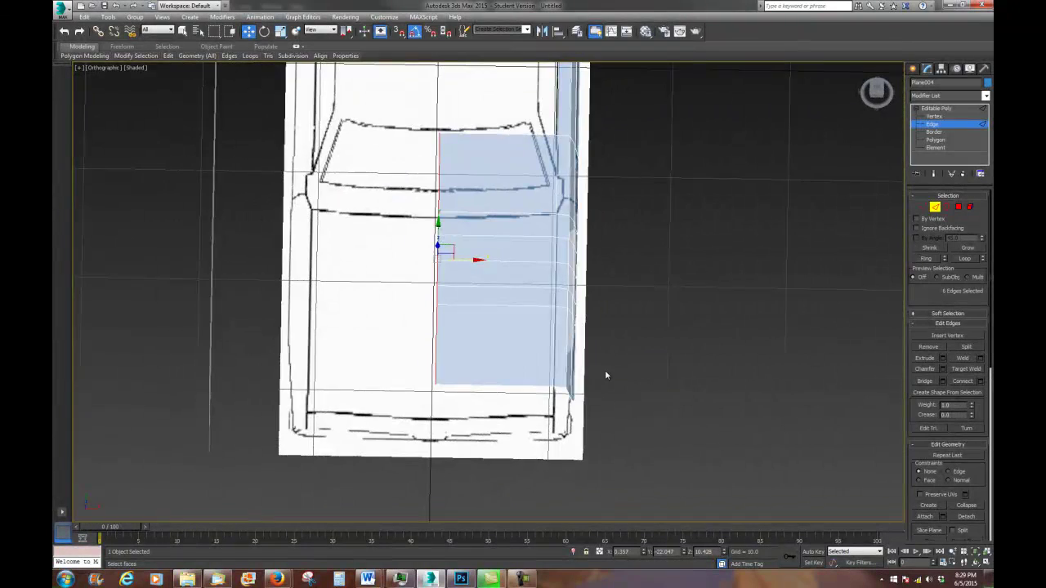
scroll(624, 397, down, 3)
scroll(635, 394, up, 4)
middle_drag(637, 392, 644, 395)
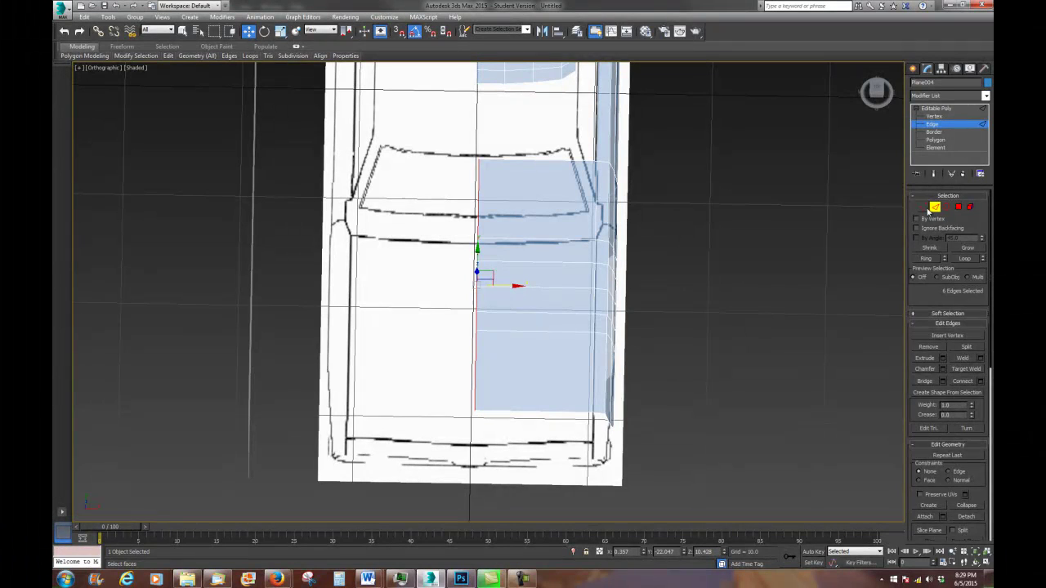
Set the hood strip's inner edge vertices to X = 0 with Move Transform Type-In
ctrl+click(922, 207)
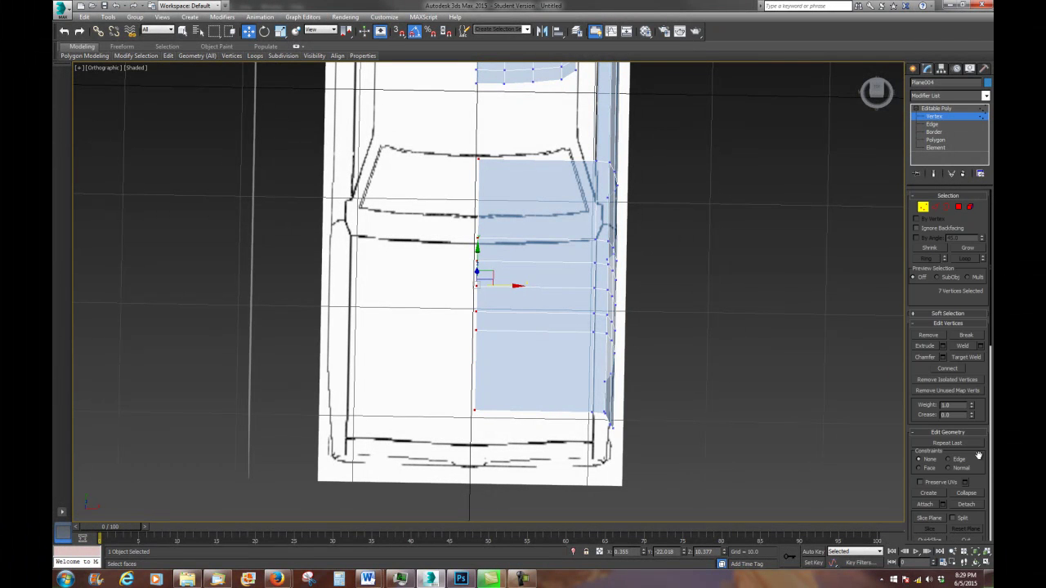
scroll(980, 464, down, 2)
scroll(976, 433, down, 2)
scroll(973, 405, down, 2)
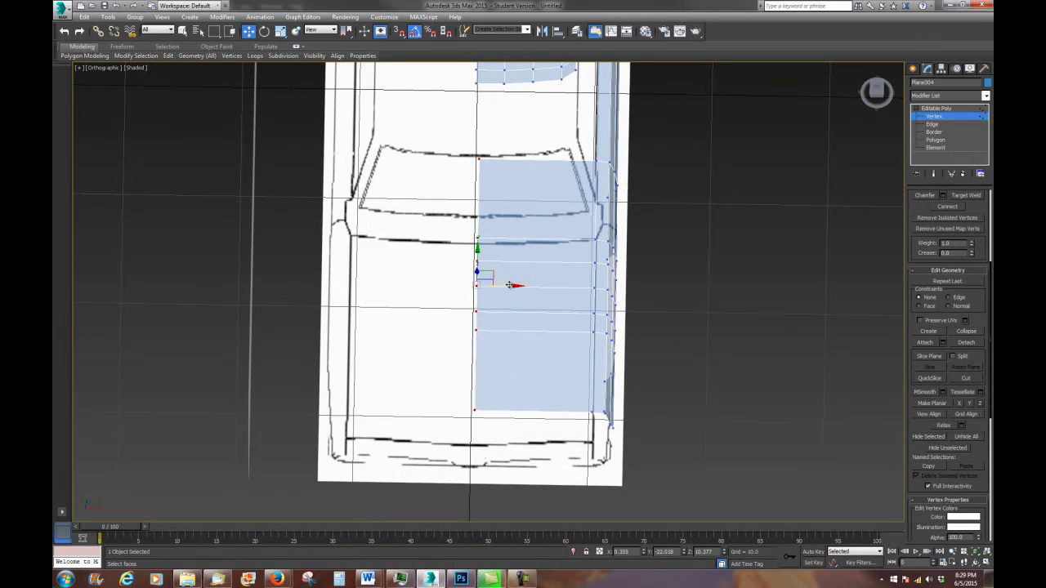
right_click(247, 32)
right_click(494, 178)
click(567, 152)
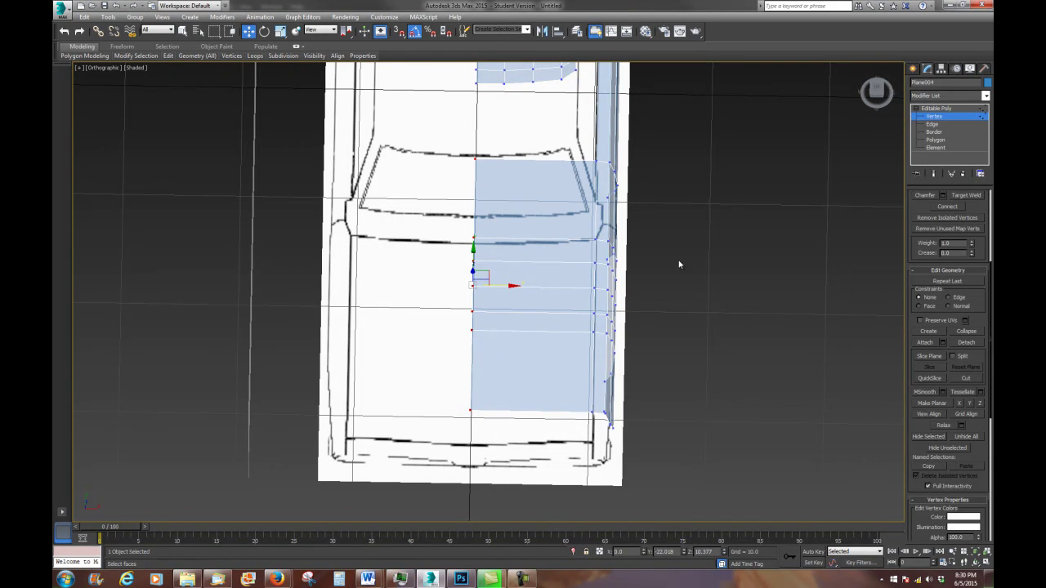
alt+middle_drag(663, 269, 645, 273)
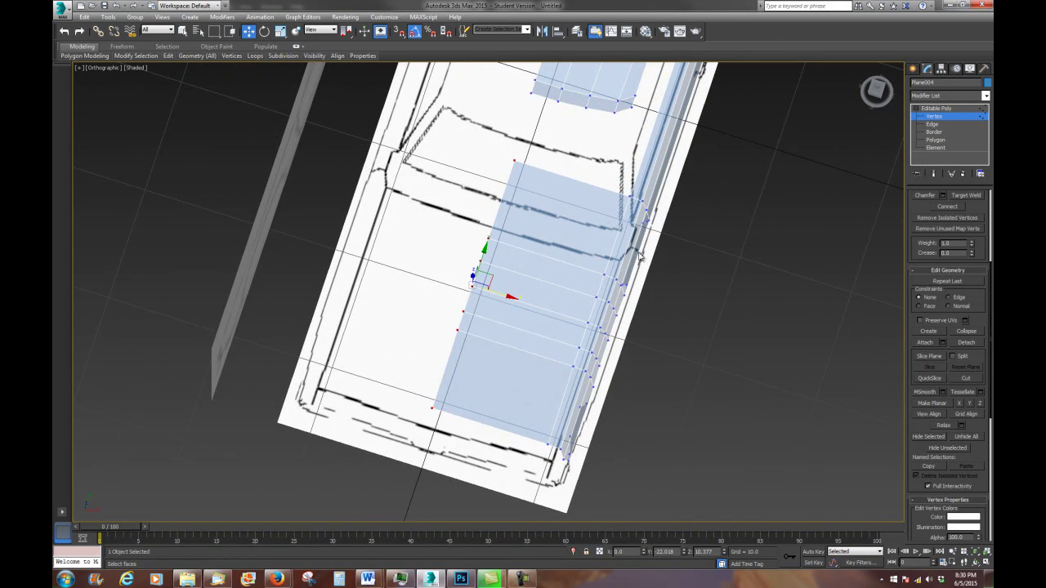
In Top view, lower the centre-line vertices so the horizontal edges slope toward the middle
key(t)
scroll(585, 252, up, 3)
scroll(600, 242, up, 2)
scroll(655, 260, up, 3)
middle_drag(737, 212, 797, 163)
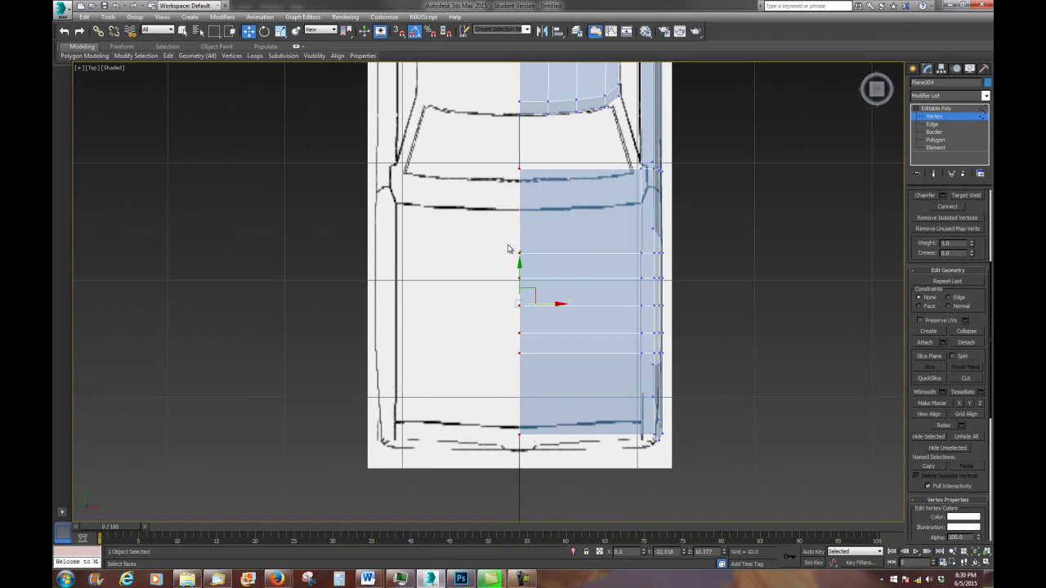
drag(519, 276, 519, 290)
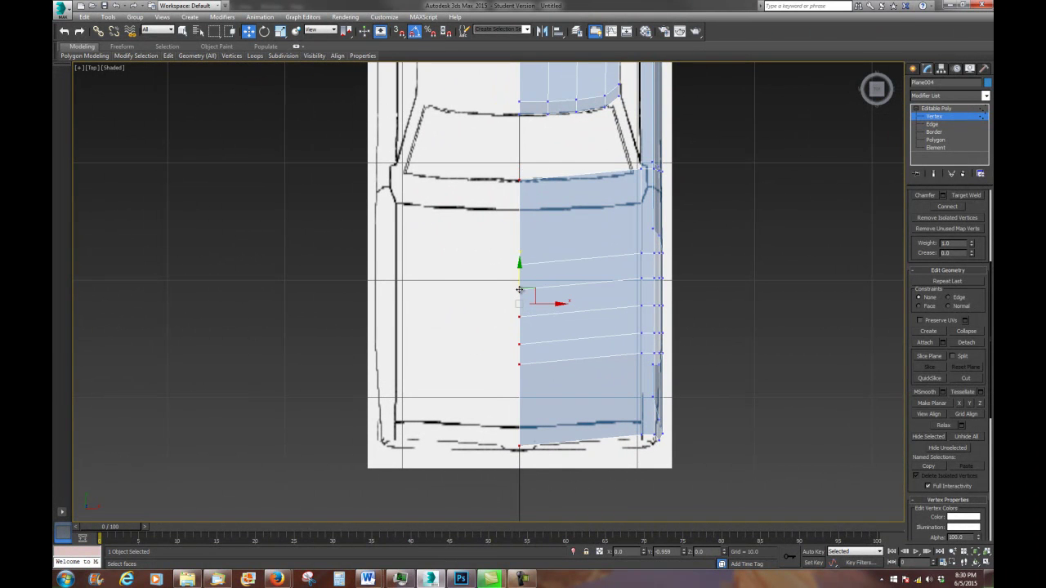
Select the hood strip's outer bottom corner vertices to align them with the blueprint outline
middle_drag(545, 402, 579, 210)
scroll(574, 280, up, 2)
scroll(578, 299, up, 2)
scroll(567, 296, up, 2)
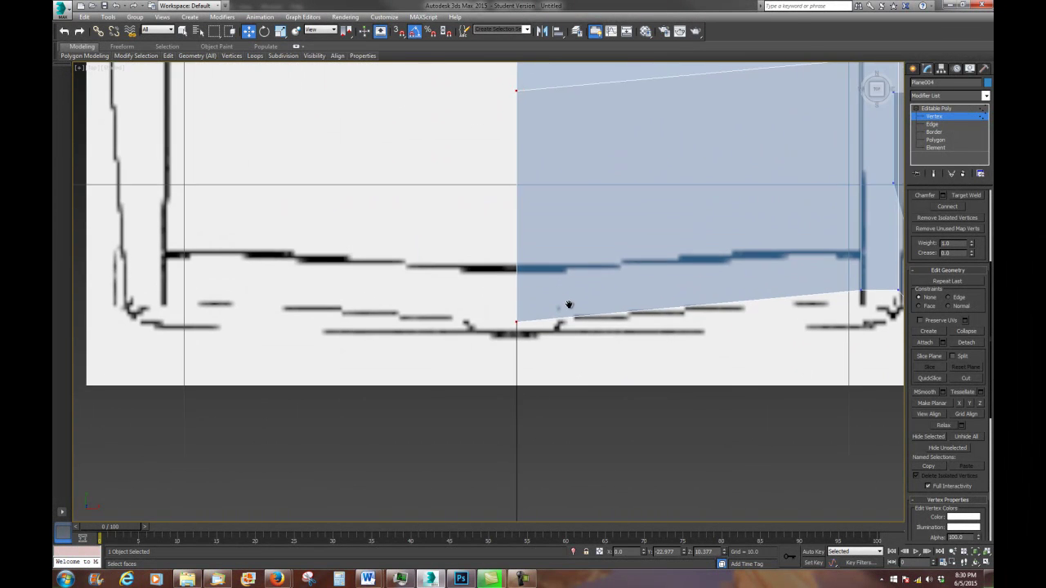
scroll(563, 281, up, 2)
scroll(516, 290, down, 3)
middle_drag(450, 295, 315, 325)
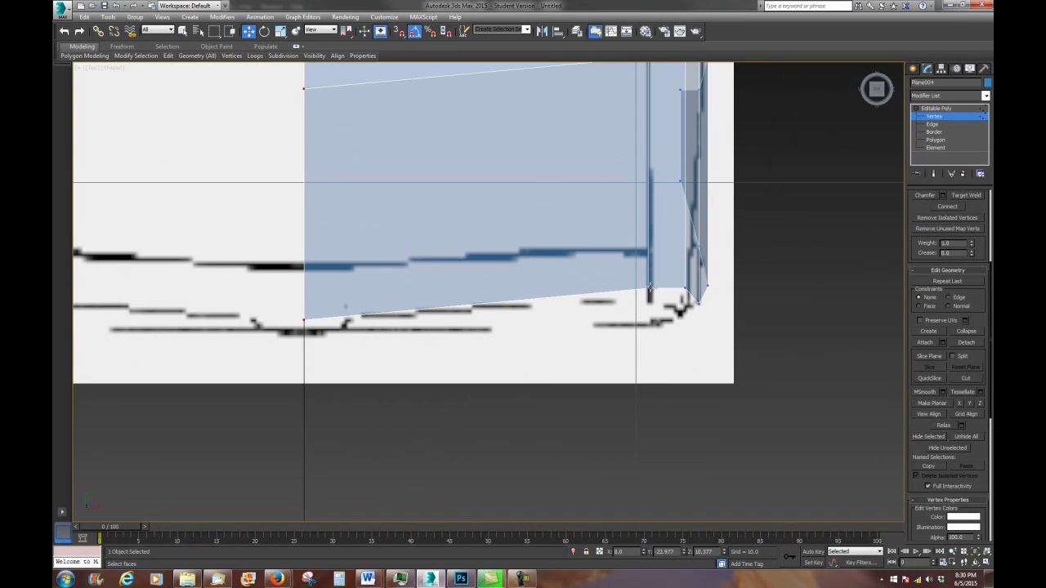
click(688, 298)
click(685, 288)
ctrl+click(648, 288)
scroll(552, 295, down, 3)
middle_drag(567, 456, 567, 480)
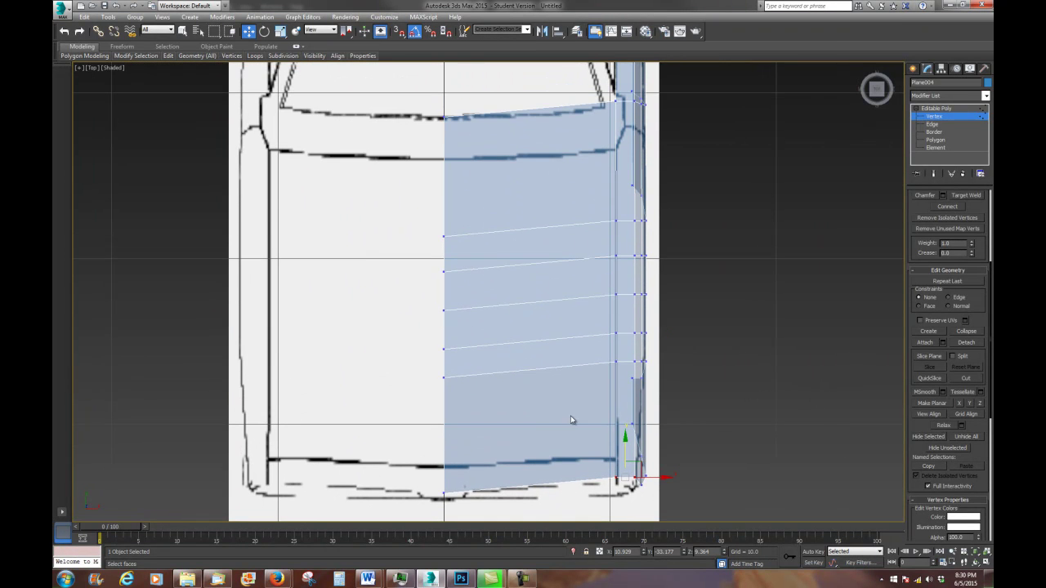
scroll(531, 186, down, 2)
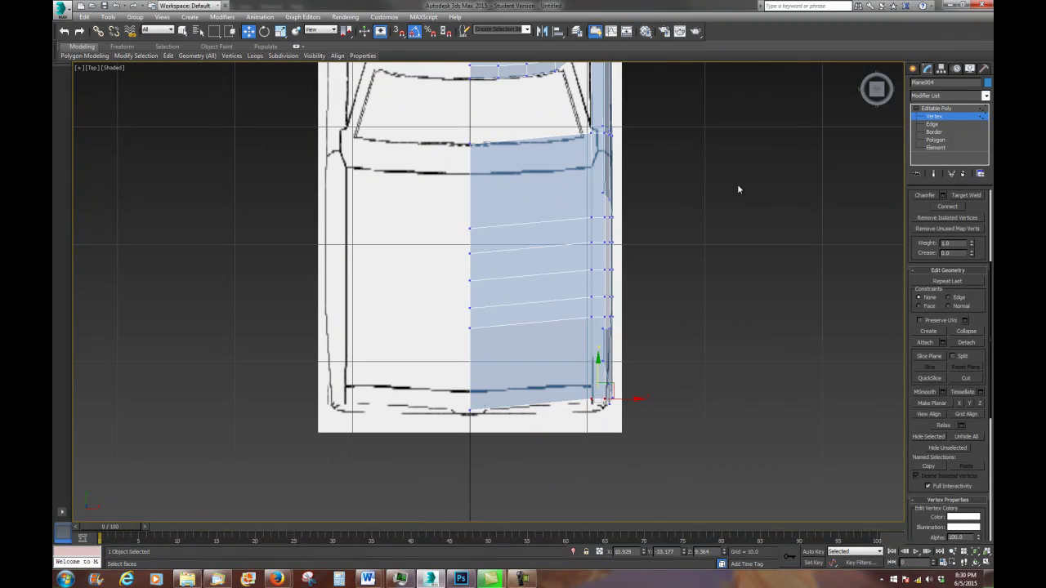
click(932, 123)
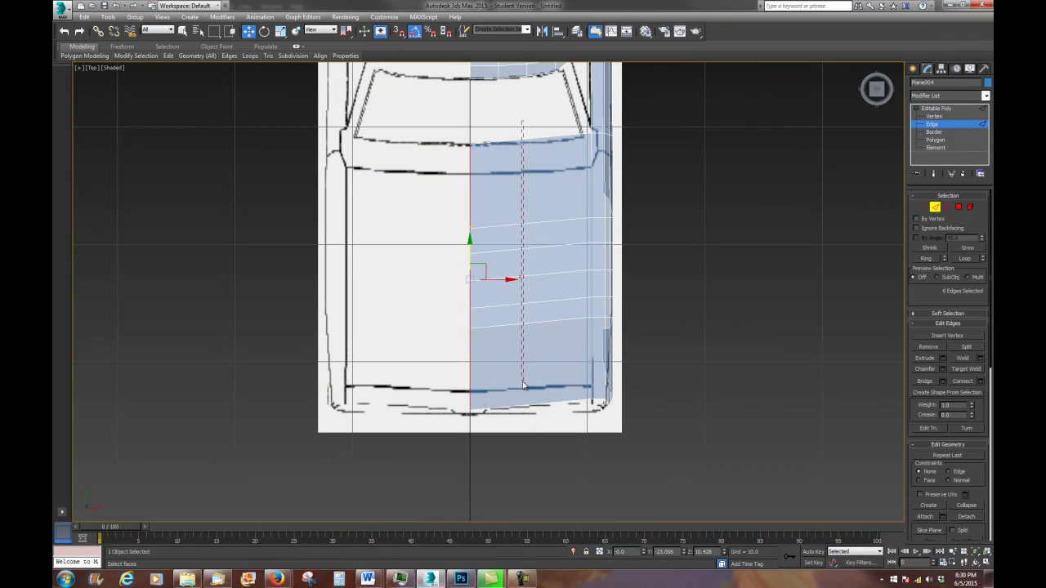
Connect the seven horizontal edges with two new lengthwise edge loops
drag(527, 135, 554, 391)
right_click(554, 330)
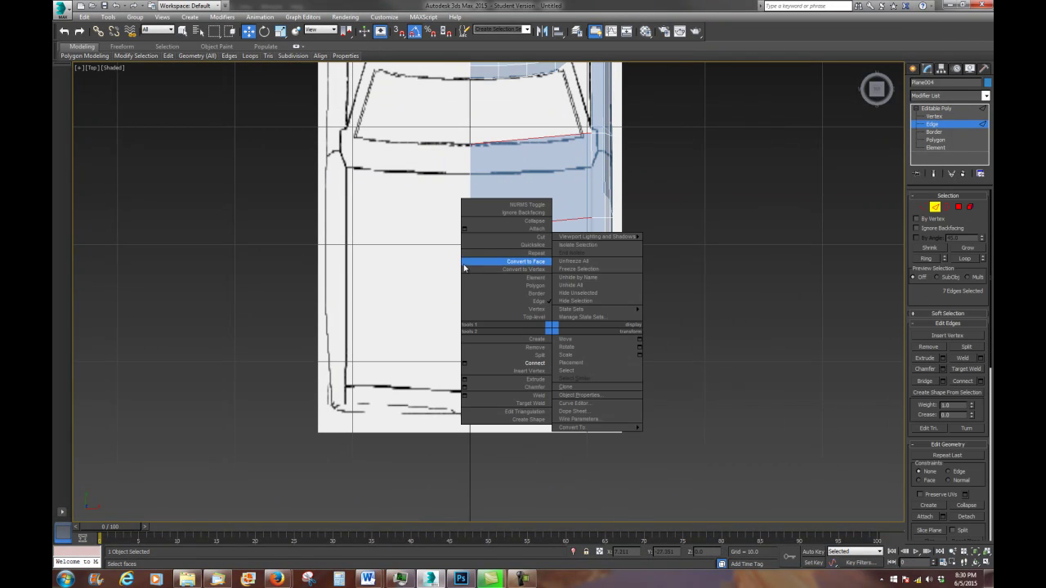
click(464, 363)
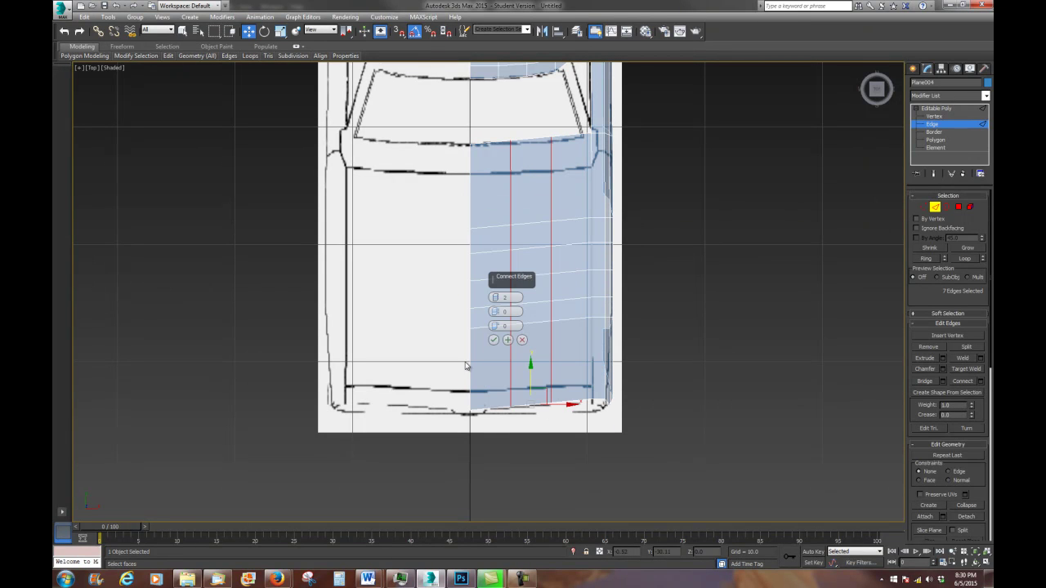
click(493, 340)
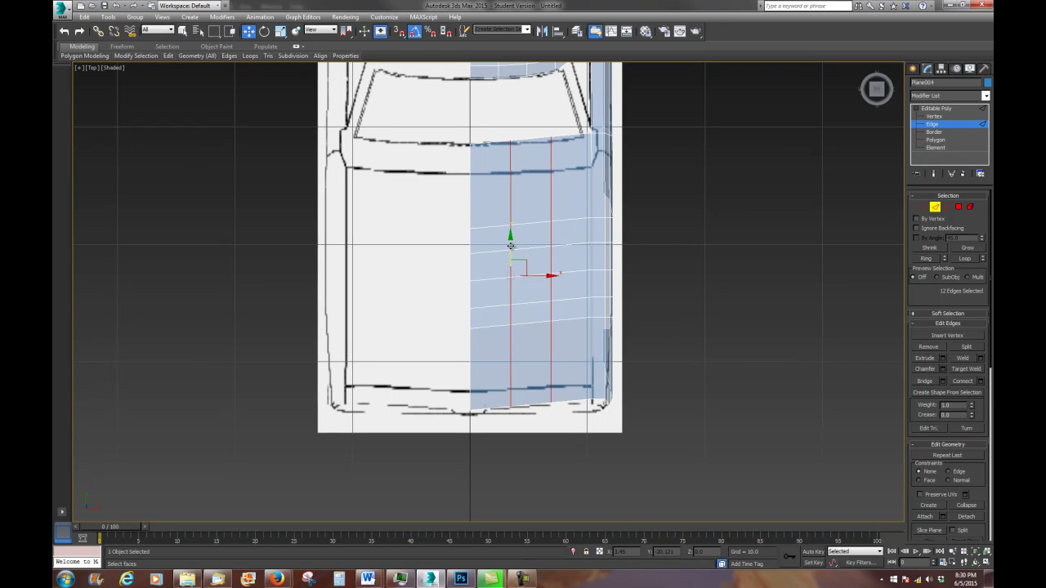
drag(510, 246, 510, 253)
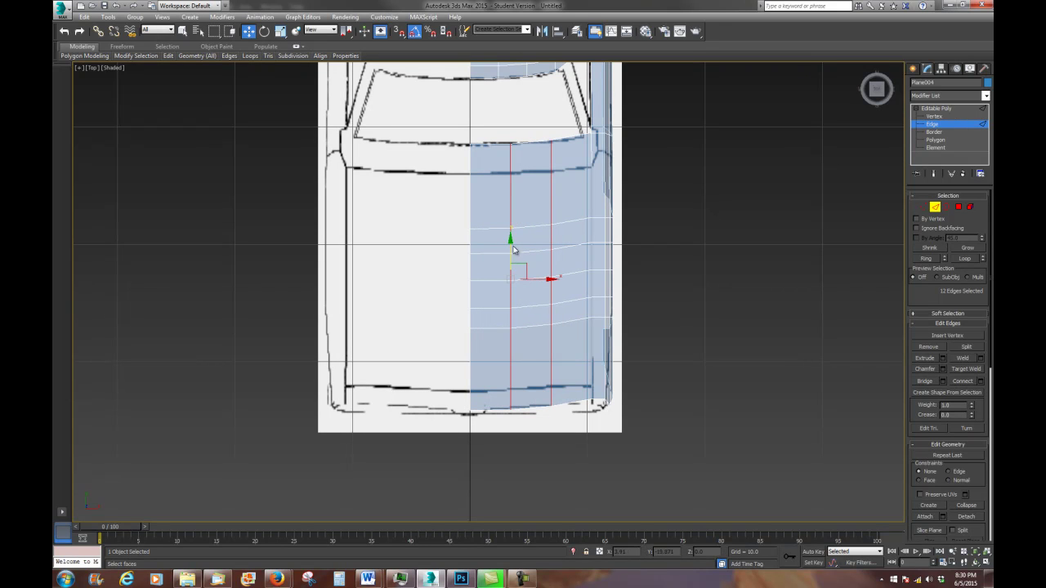
Nudge the outer new loop slightly down, then orbit and undo the last change
double_click(550, 204)
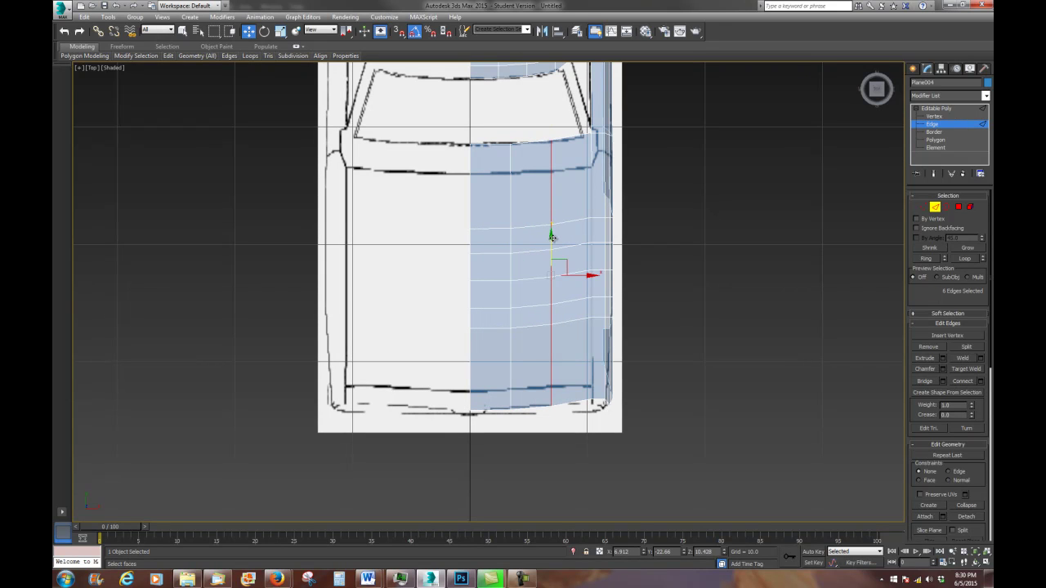
drag(549, 241, 550, 243)
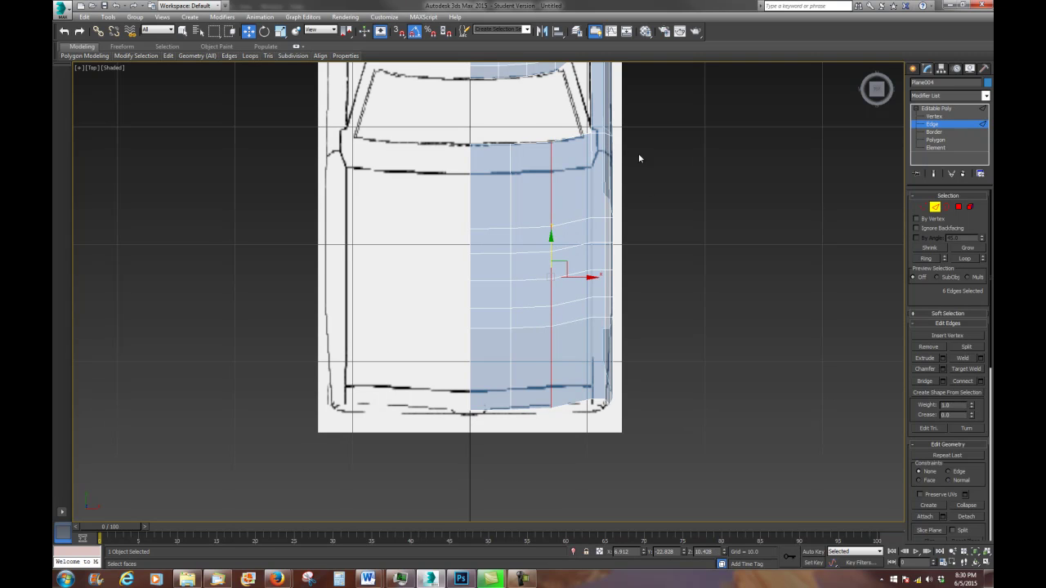
middle_drag(637, 154, 624, 176)
scroll(620, 220, down, 2)
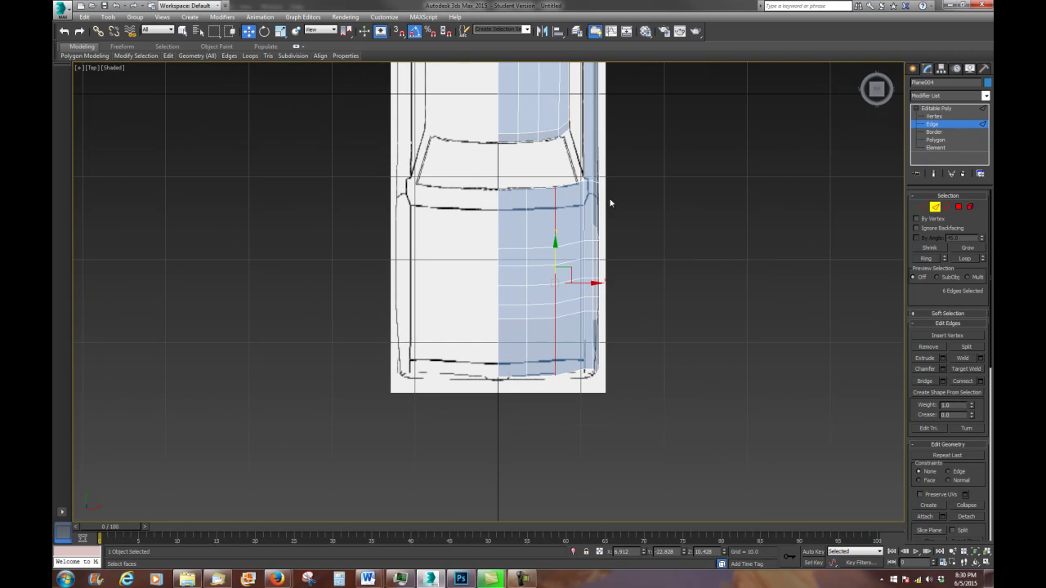
alt+middle_drag(643, 327, 628, 218)
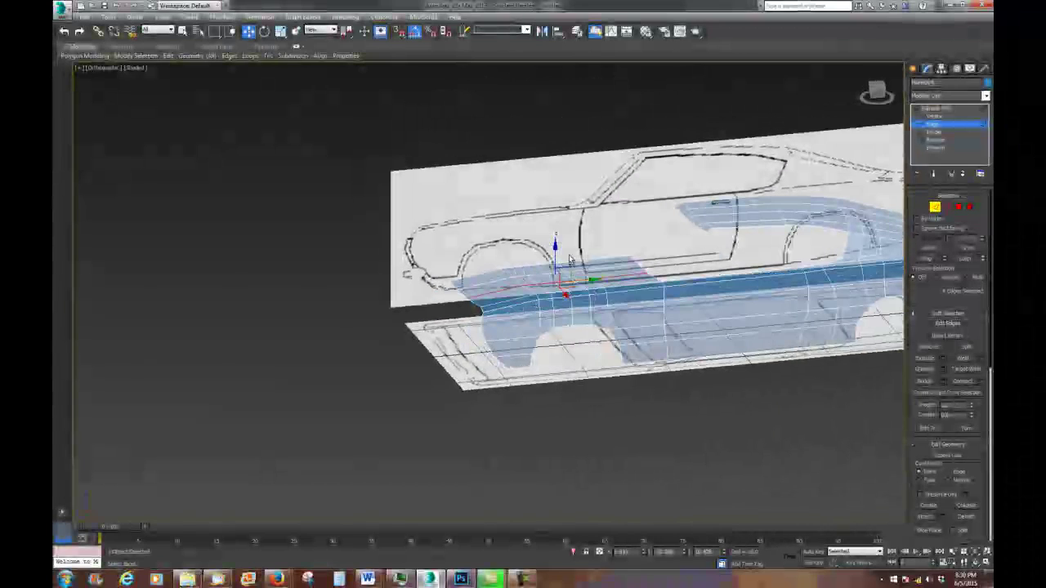
key(ctrl+z)
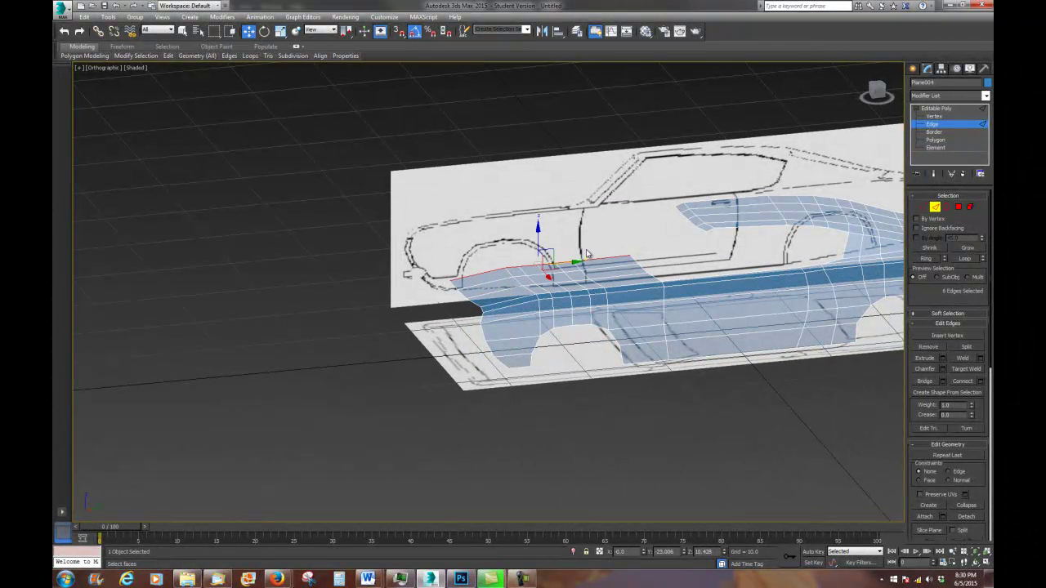
In Right view, raise the edge loop to the front fender's top line
click(97, 67)
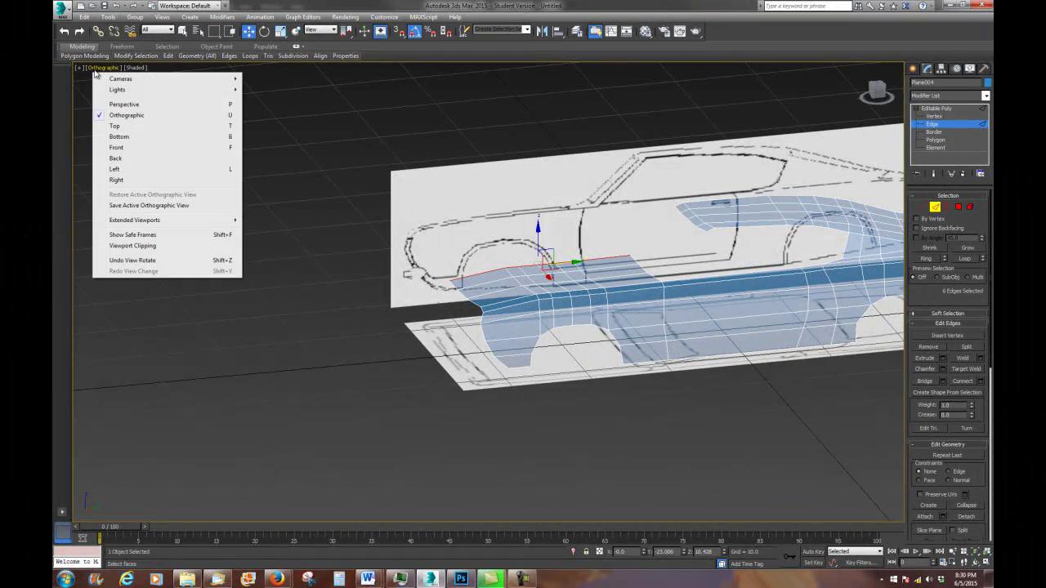
click(123, 180)
scroll(577, 263, up, 3)
scroll(665, 261, up, 3)
scroll(503, 307, up, 2)
scroll(572, 270, up, 2)
scroll(407, 281, up, 2)
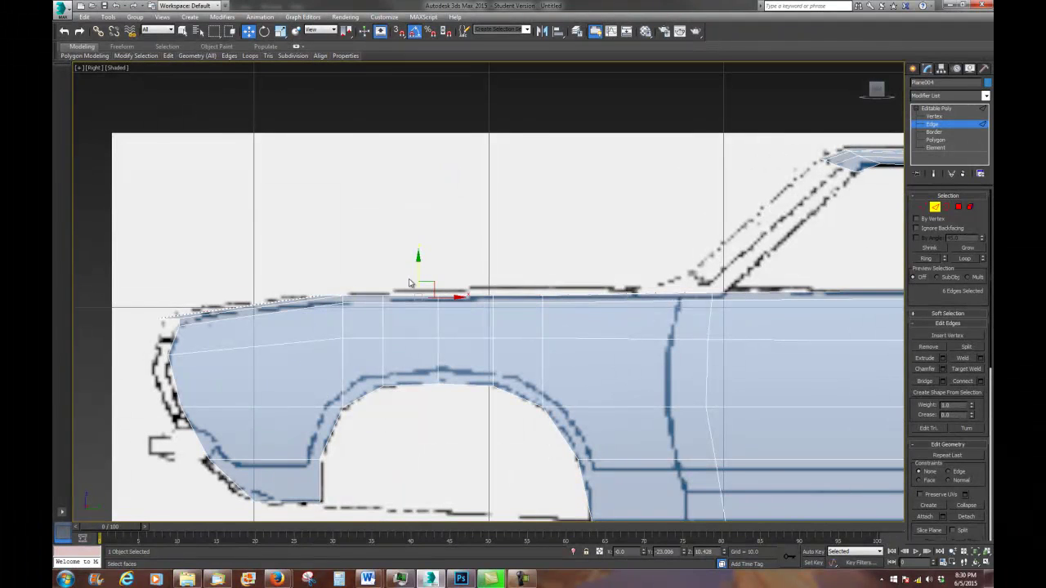
drag(418, 268, 418, 260)
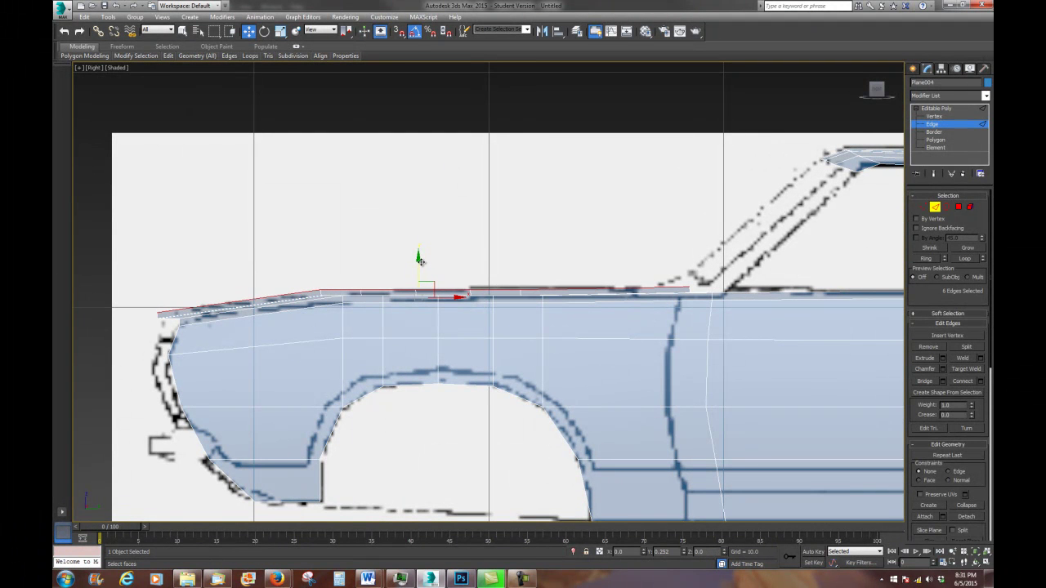
Orbit above the mesh and shift the edge loop outward along X
scroll(311, 322, up, 2)
middle_drag(310, 322, 332, 310)
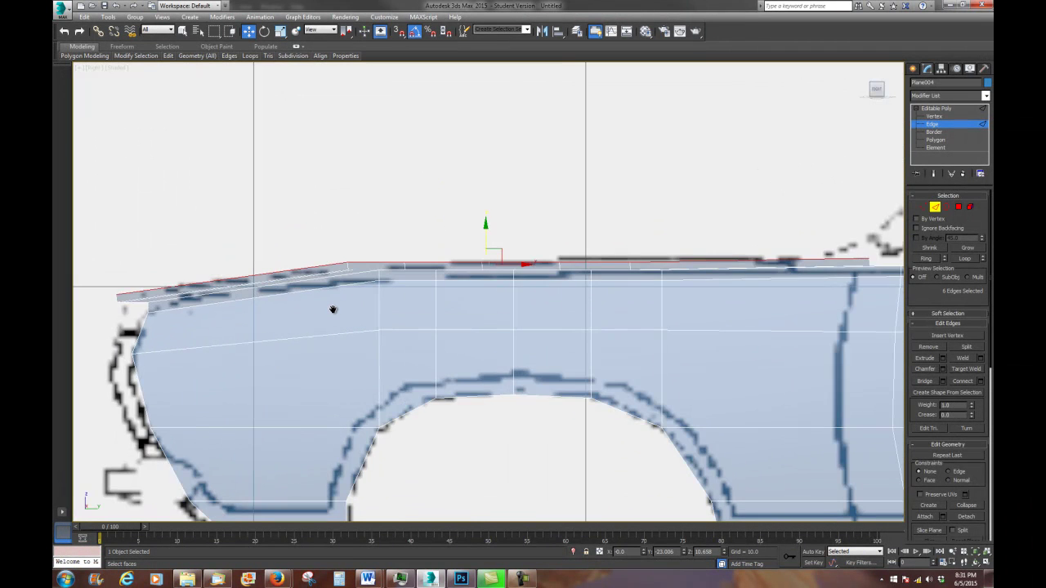
scroll(333, 308, up, 2)
scroll(299, 257, down, 1)
scroll(299, 257, down, 1)
scroll(270, 238, down, 4)
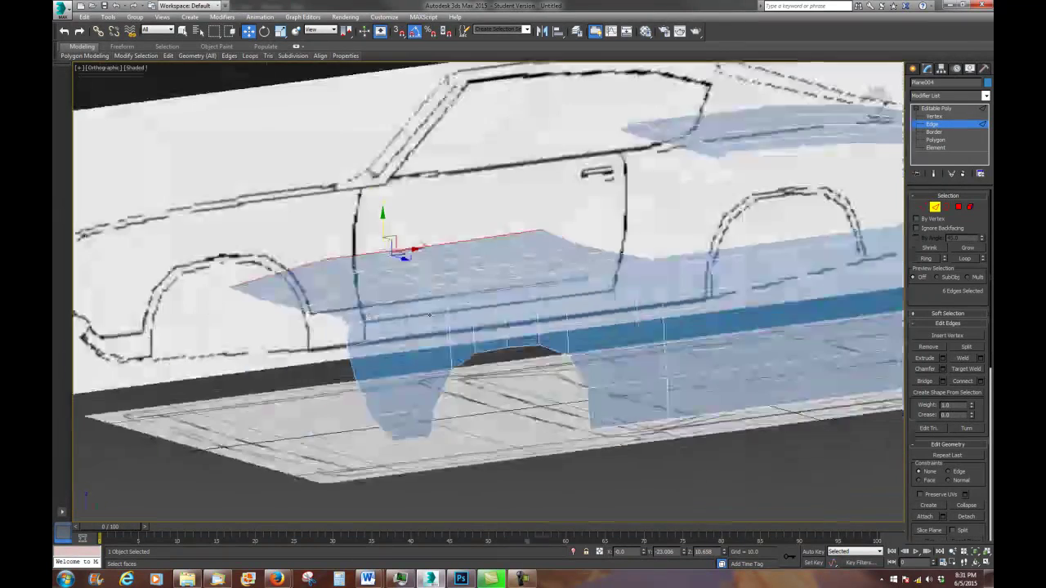
alt+middle_drag(408, 311, 482, 316)
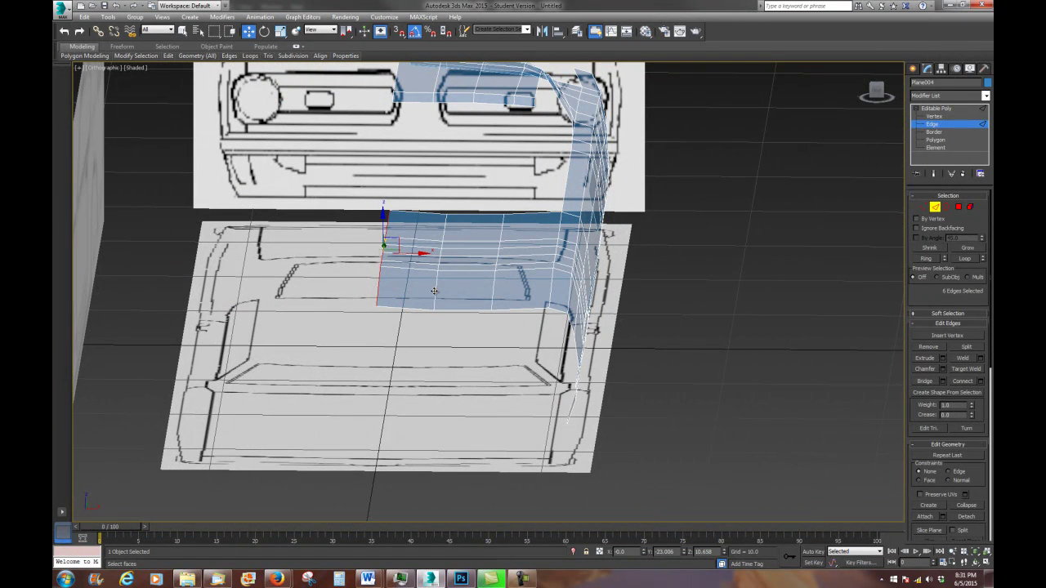
drag(434, 290, 452, 292)
Select the patch's horizontal edge ring and connect it with two new vertical loops
ctrl+double_click(494, 284)
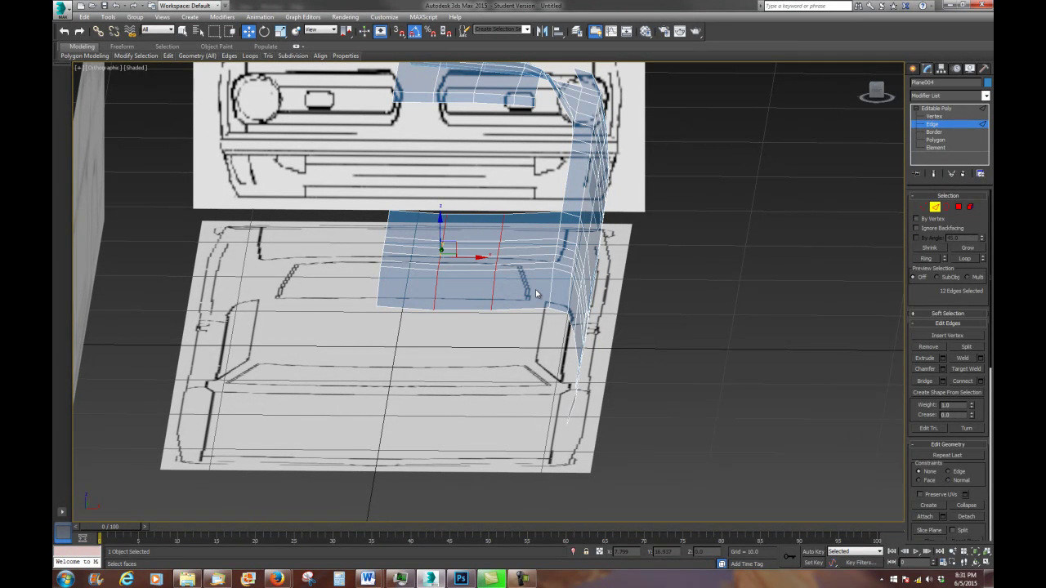
click(535, 289)
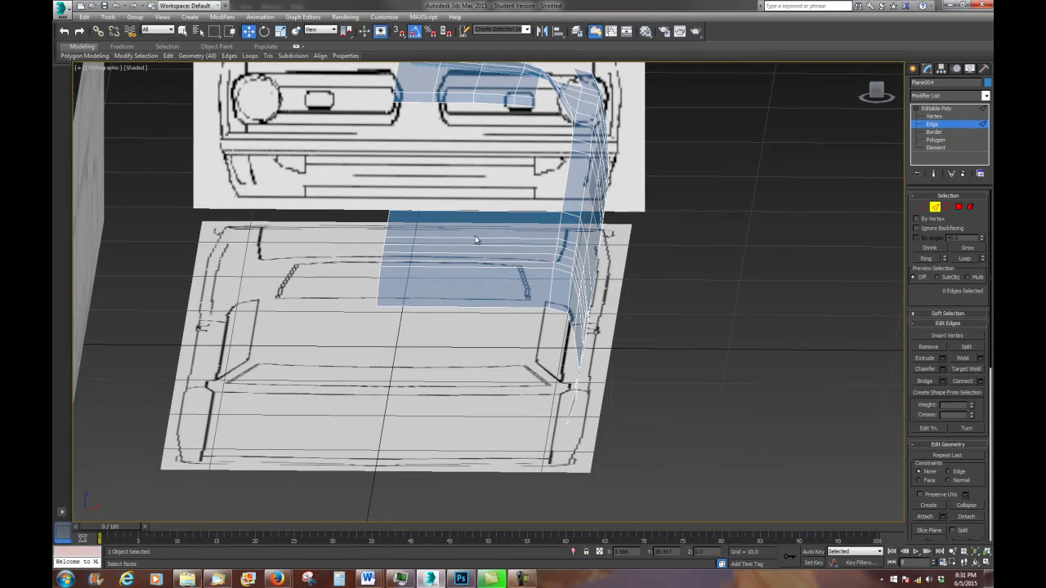
double_click(514, 257)
right_click(519, 246)
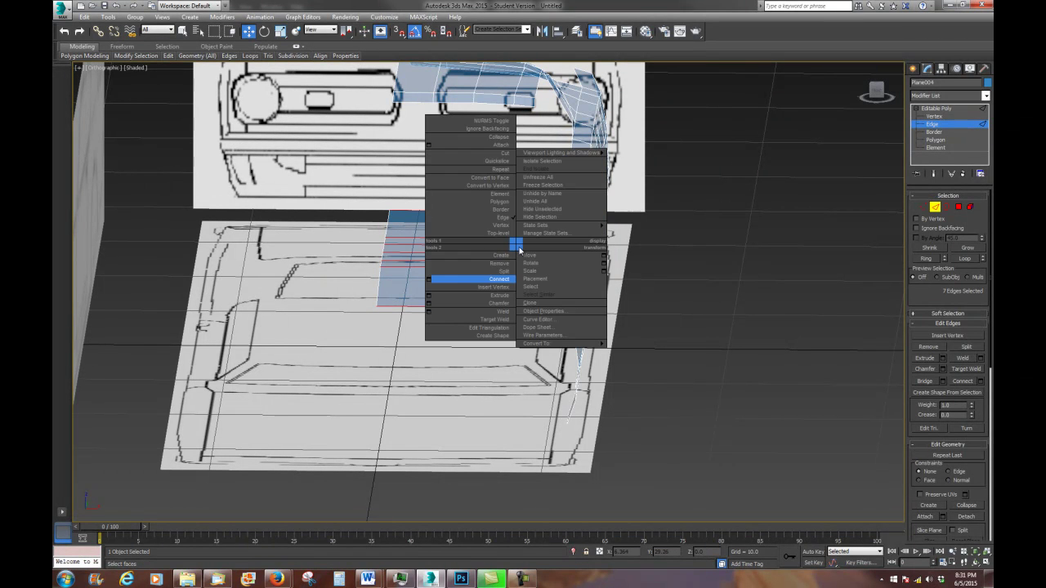
click(427, 282)
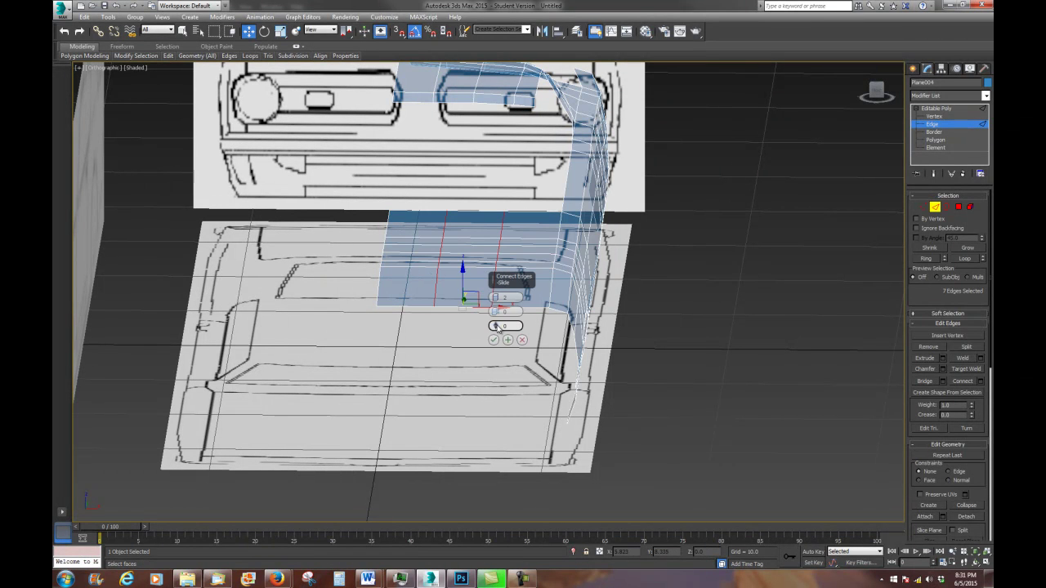
click(493, 339)
mouse_move(597, 308)
alt+middle_down()
mouse_move(537, 300)
mouse_move(462, 309)
mouse_move(557, 316)
alt+middle_up()
scroll(558, 317, down, 5)
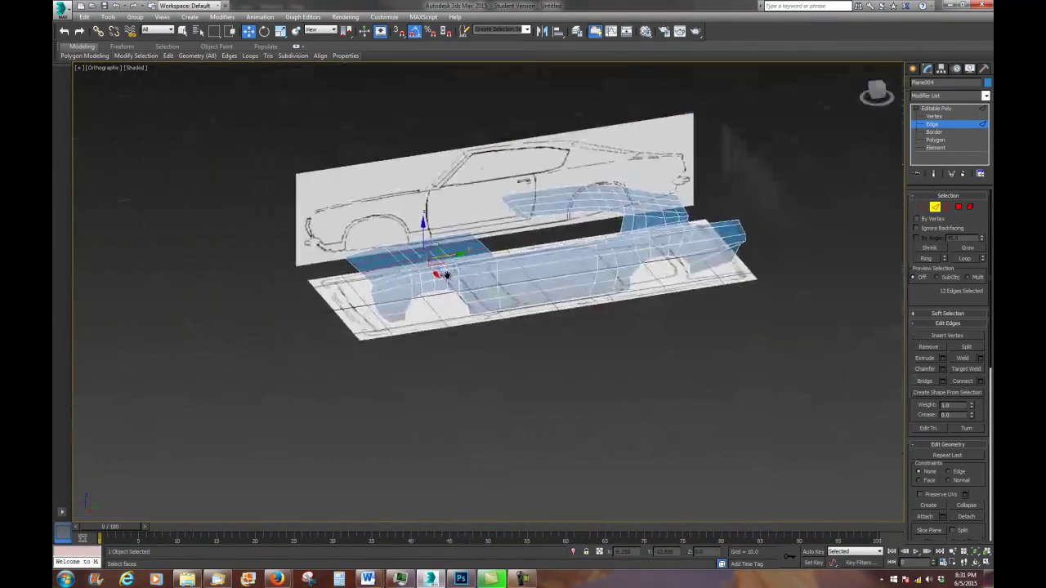
Switch the viewport to the Right view and zoom onto the door area
alt+middle_drag(434, 270, 416, 248)
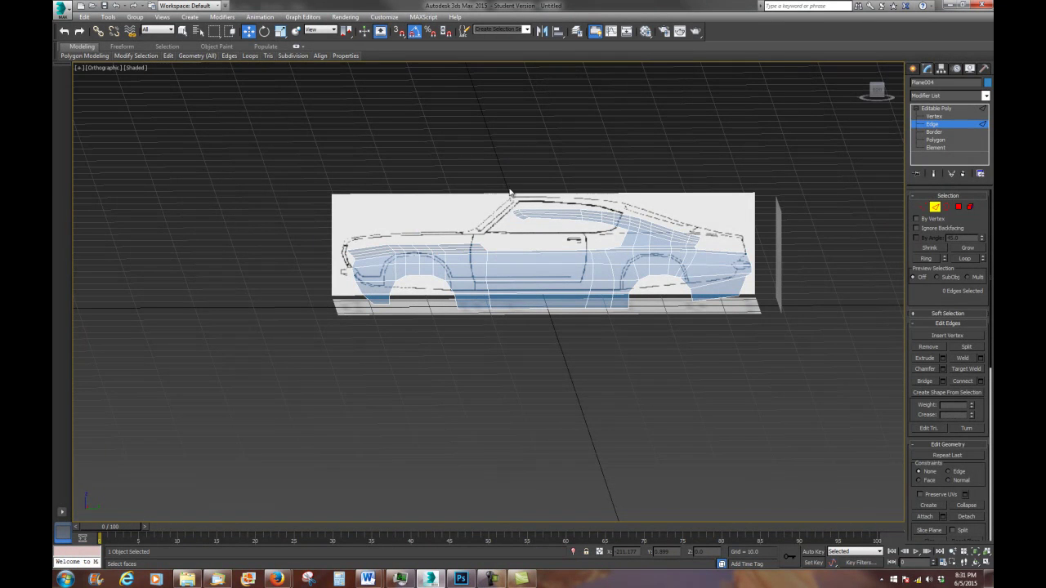
click(102, 69)
click(128, 180)
scroll(417, 263, up, 5)
scroll(554, 322, up, 5)
middle_drag(502, 223, 467, 210)
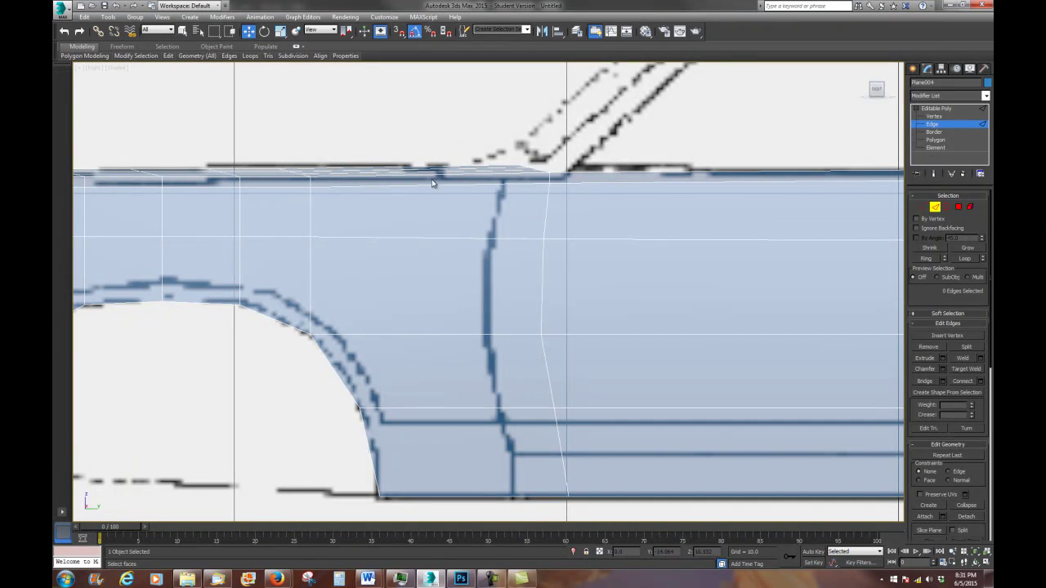
Connect the door edge ring with a single new loop following the panel seam
click(434, 185)
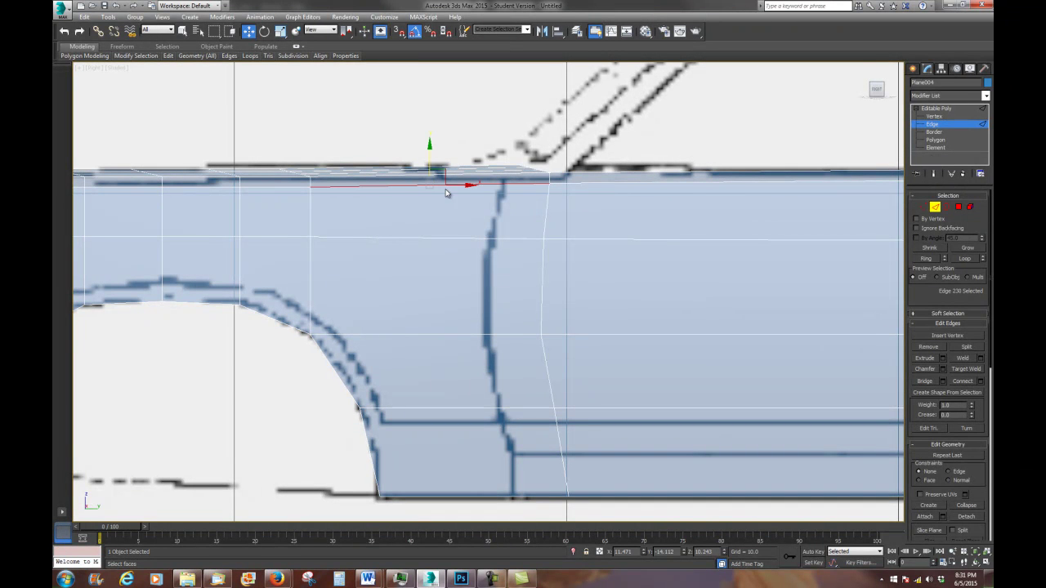
click(925, 259)
right_click(630, 210)
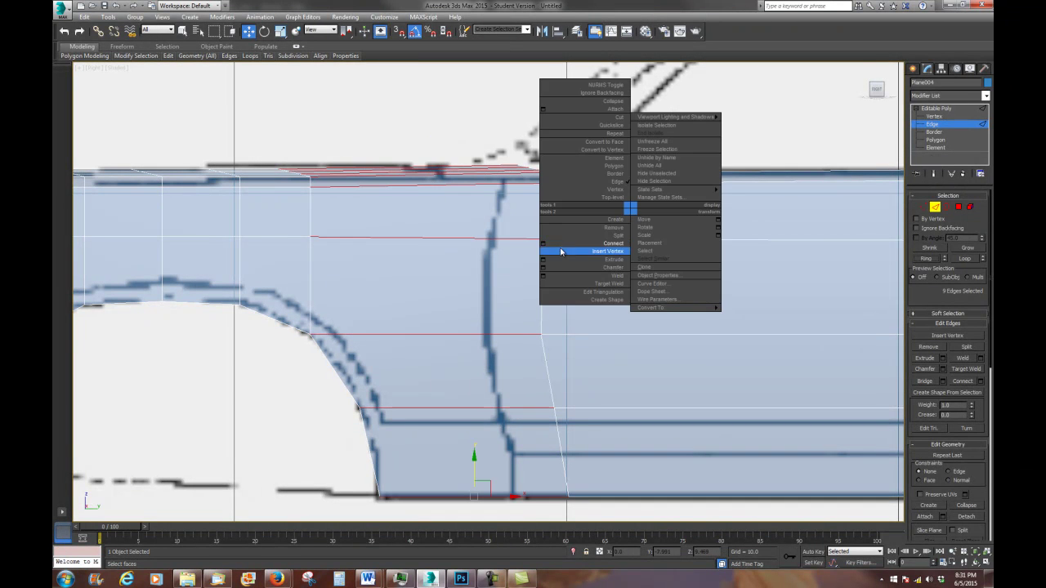
click(613, 244)
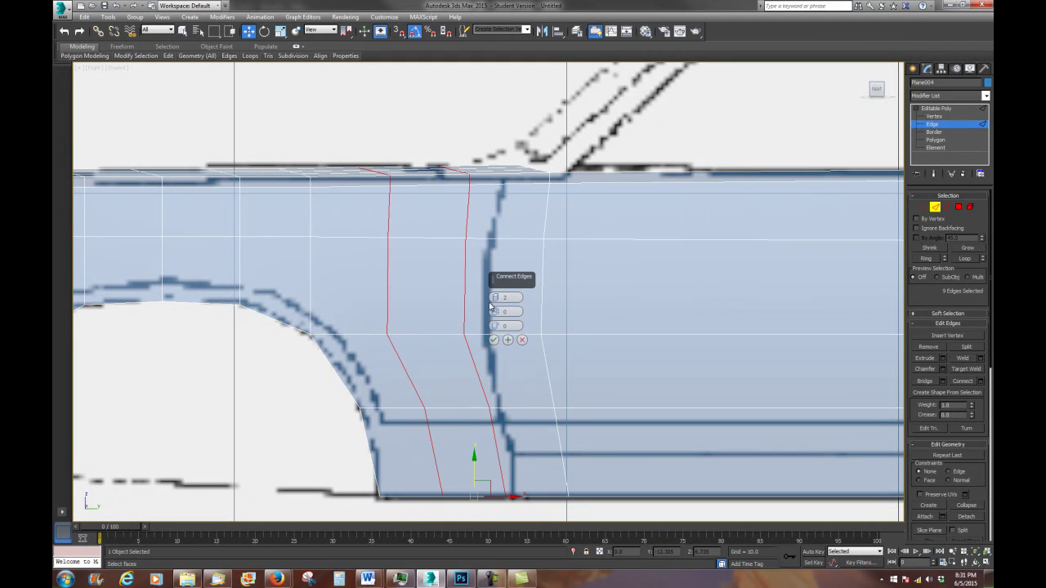
mouse_move(495, 298)
mouse_down()
mouse_move(905, 220)
mouse_move(904, 204)
mouse_up()
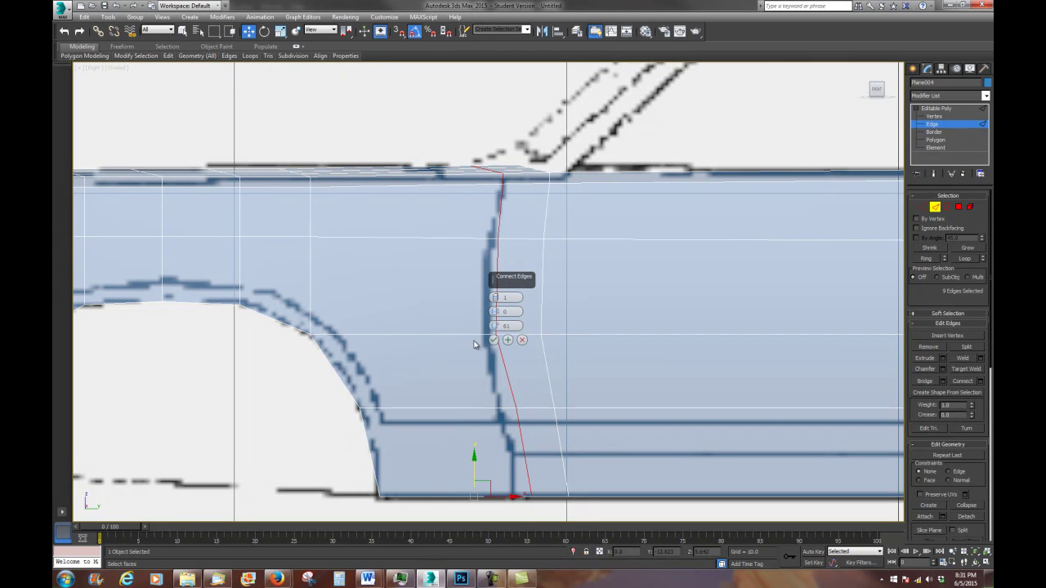
click(596, 269)
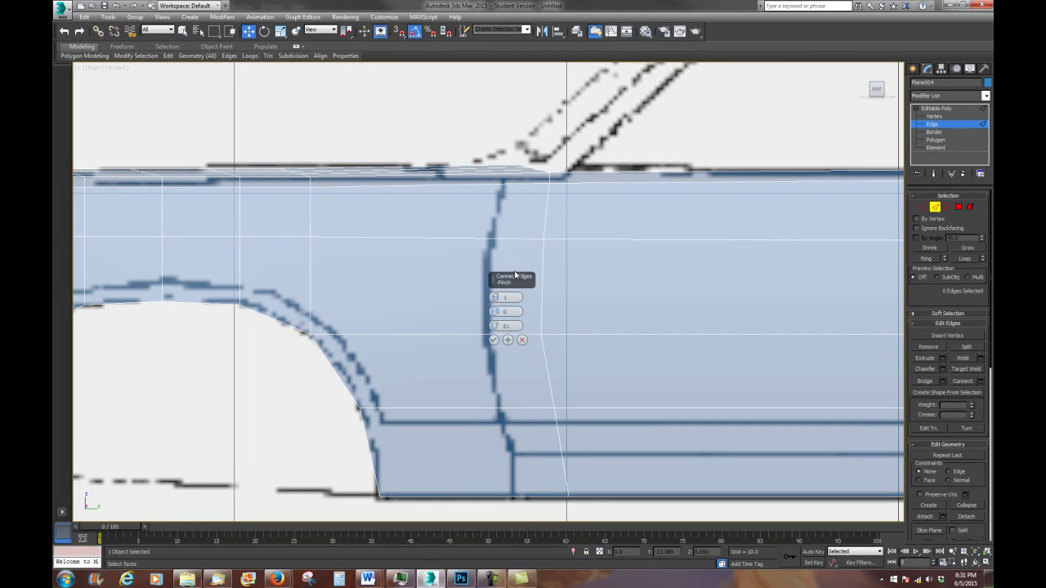
drag(455, 168, 429, 467)
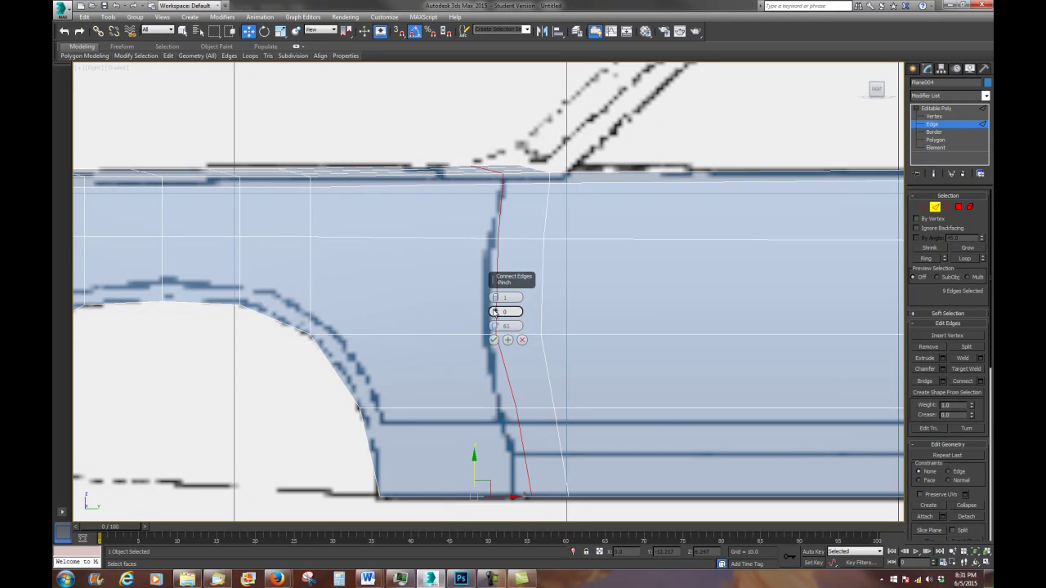
click(492, 339)
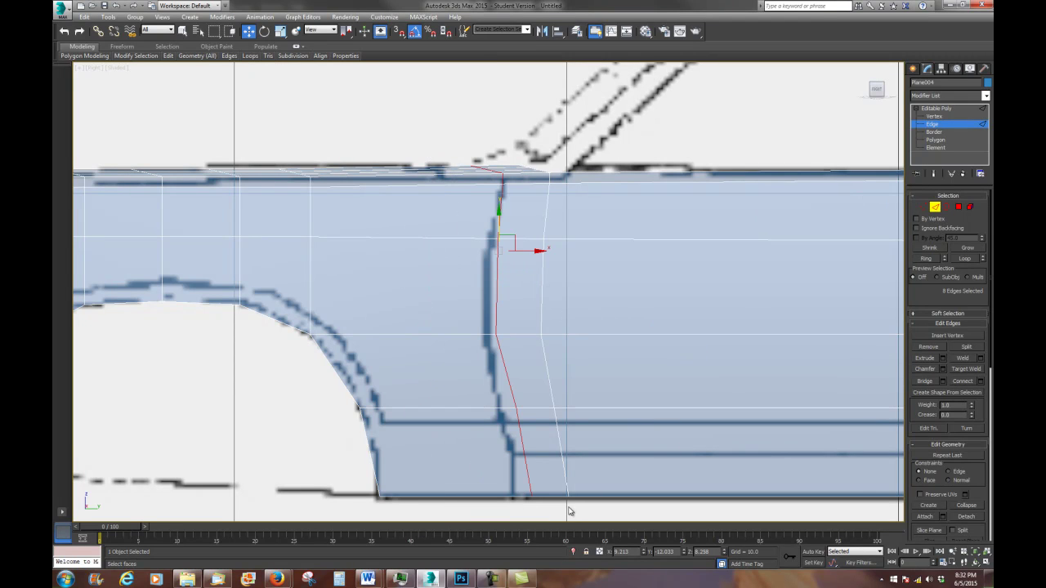
Select the top edges near the windshield base and raise them slightly along Y
drag(578, 516, 438, 215)
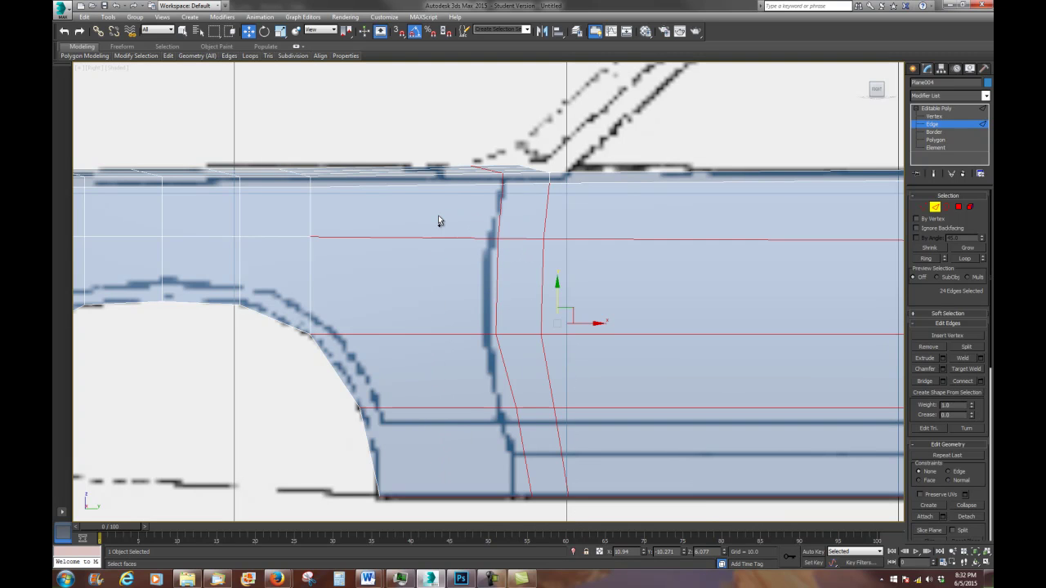
key(ctrl+z)
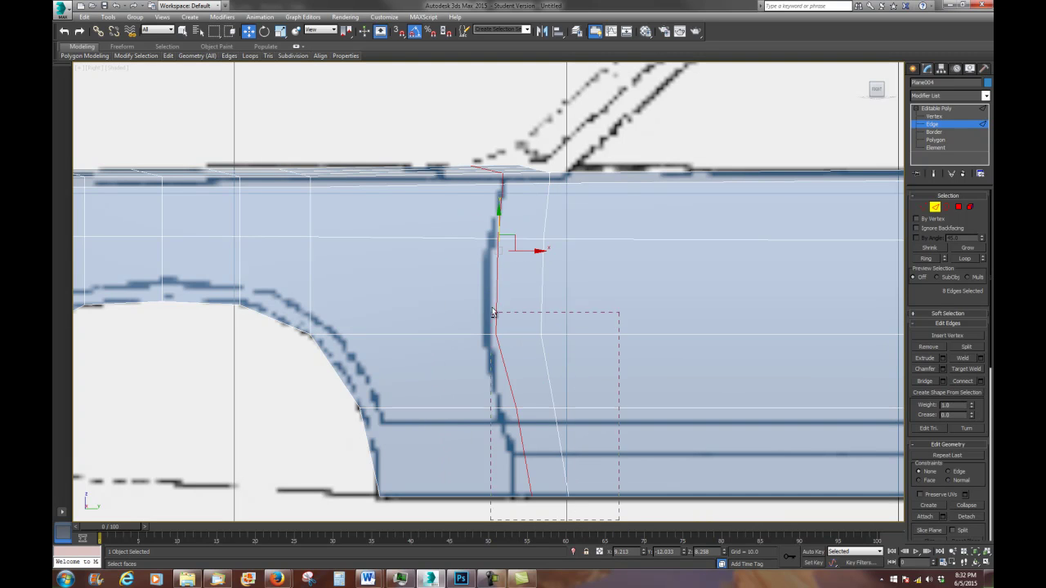
drag(456, 186, 455, 181)
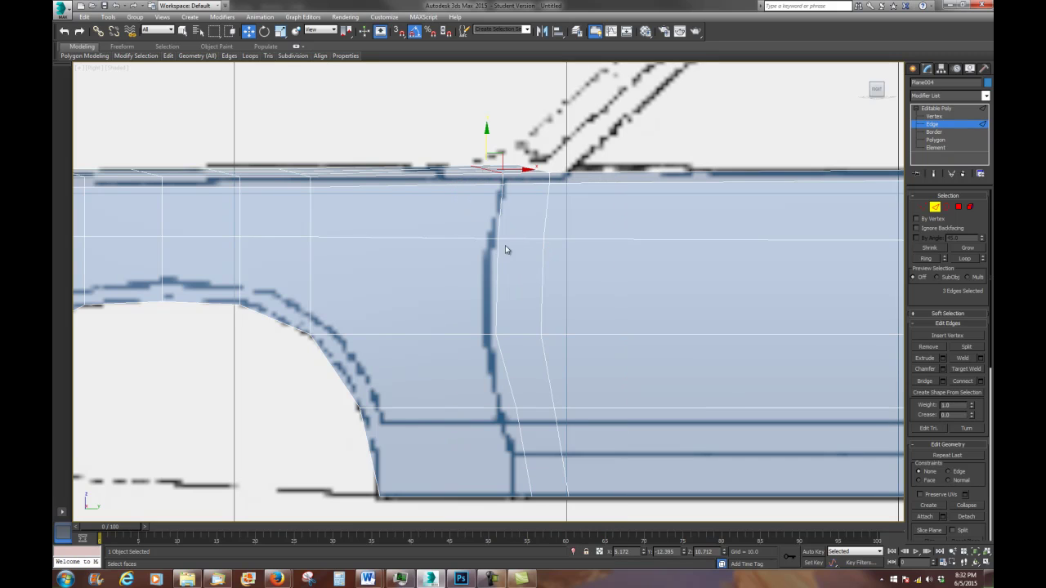
double_click(539, 169)
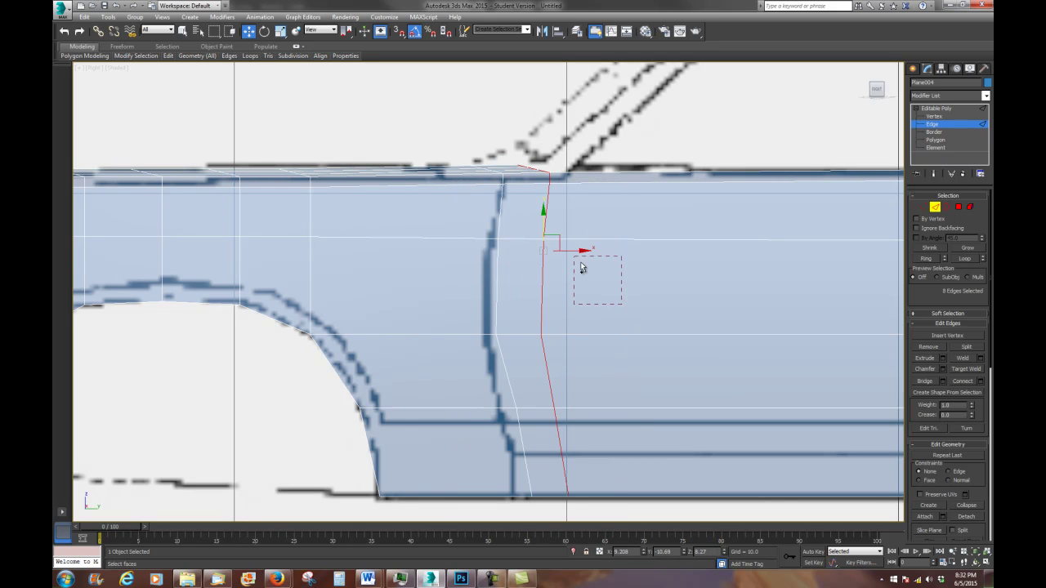
ctrl+double_click(520, 179)
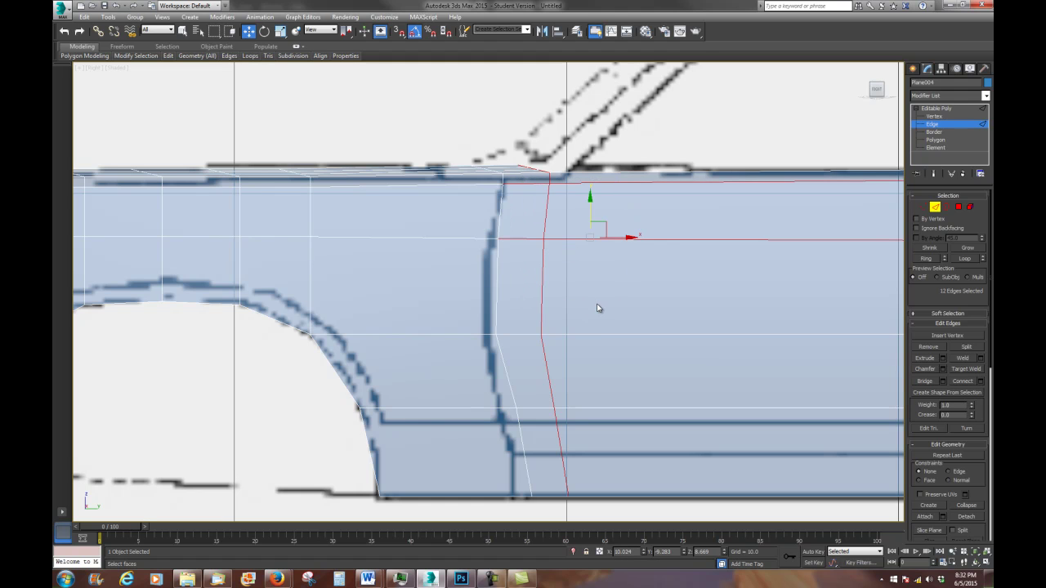
alt+drag(516, 187, 509, 179)
drag(507, 315, 623, 469)
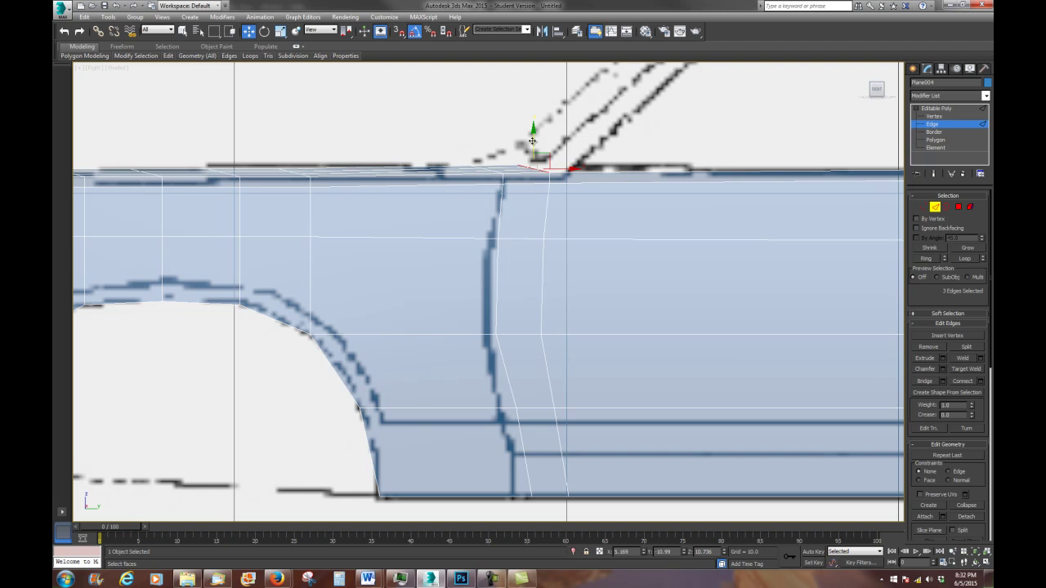
drag(532, 140, 534, 128)
scroll(591, 193, down, 5)
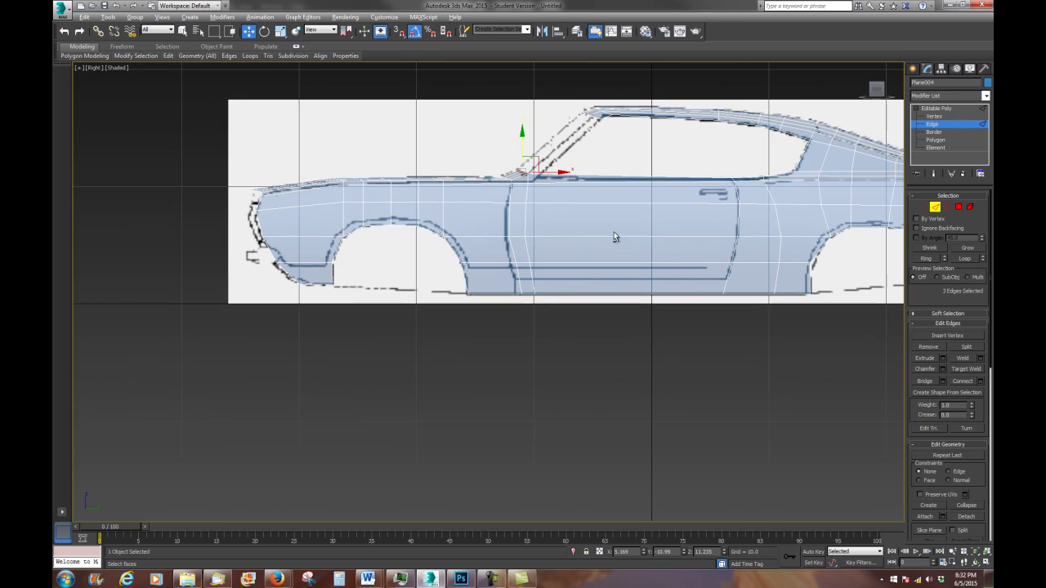
mouse_move(610, 227)
alt+middle_down()
mouse_move(641, 246)
mouse_move(665, 227)
mouse_move(621, 229)
alt+middle_up()
scroll(530, 210, down, 4)
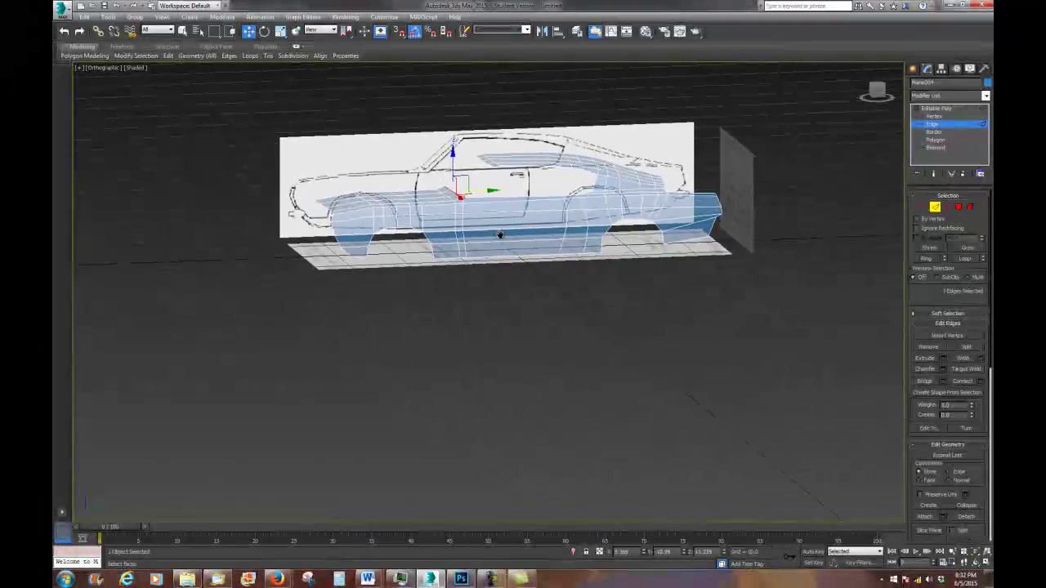
alt+middle_drag(530, 211, 482, 245)
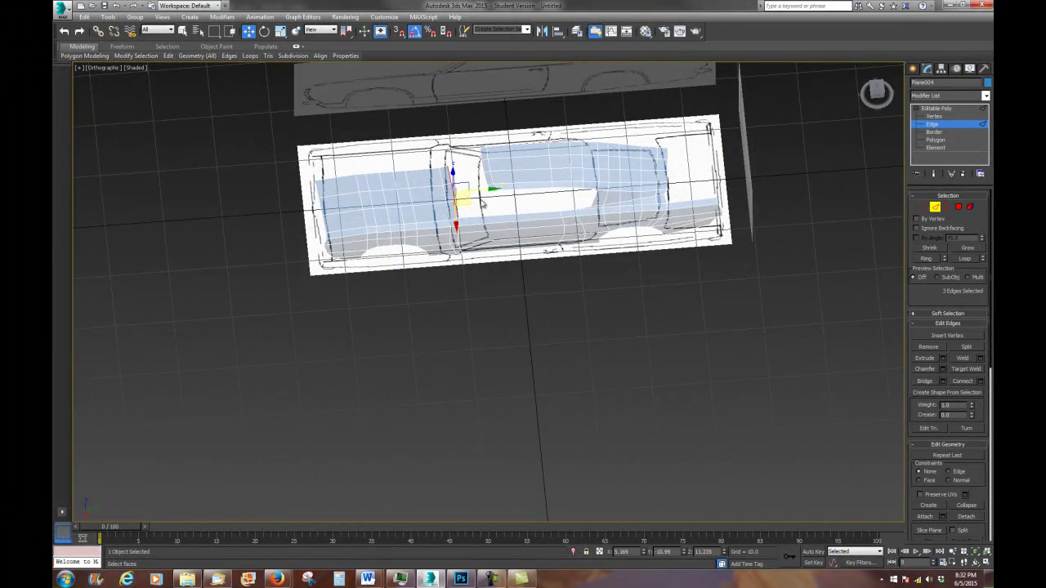
mouse_move(583, 228)
alt+middle_down()
mouse_move(564, 209)
mouse_move(601, 230)
alt+middle_up()
scroll(600, 230, up, 3)
scroll(601, 231, up, 5)
scroll(601, 230, up, 3)
scroll(581, 299, up, 4)
mouse_move(623, 306)
middle_down()
mouse_move(607, 286)
mouse_move(554, 308)
mouse_move(595, 228)
mouse_move(498, 438)
middle_up()
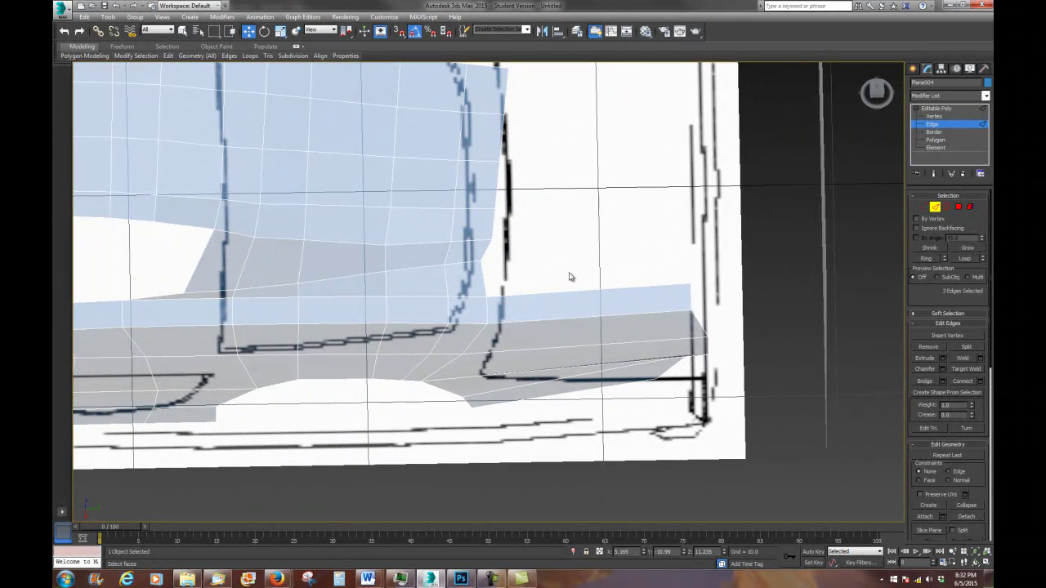
In Top view, extend the hood's front border edges forward to the blueprint's front outline
key(t)
scroll(570, 277, up, 2)
middle_drag(539, 348, 540, 458)
scroll(539, 458, up, 3)
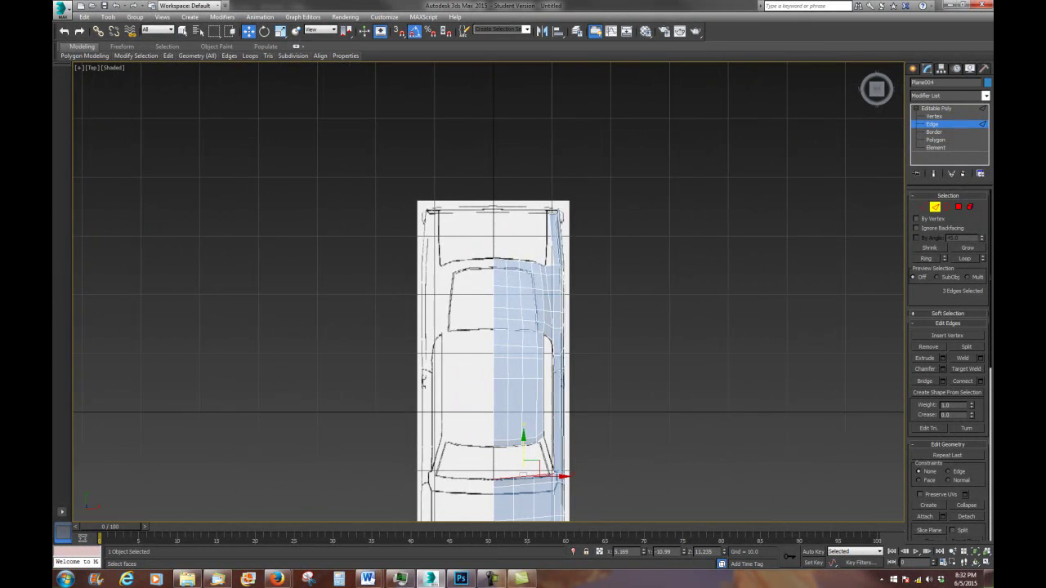
scroll(528, 3, up, 4)
middle_drag(618, 491, 693, 294)
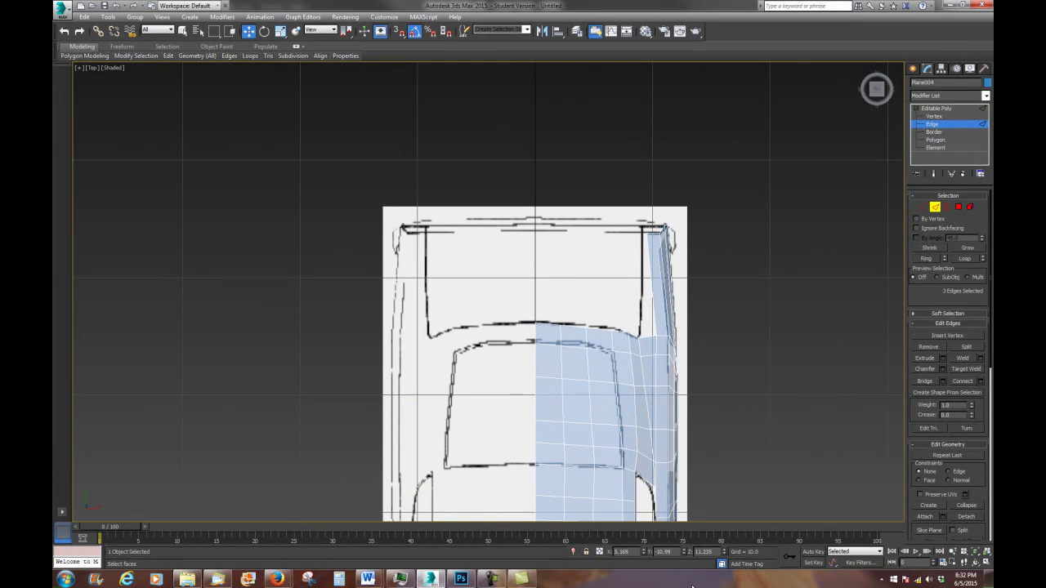
scroll(705, 423, up, 2)
scroll(705, 423, up, 2)
middle_drag(705, 422, 764, 531)
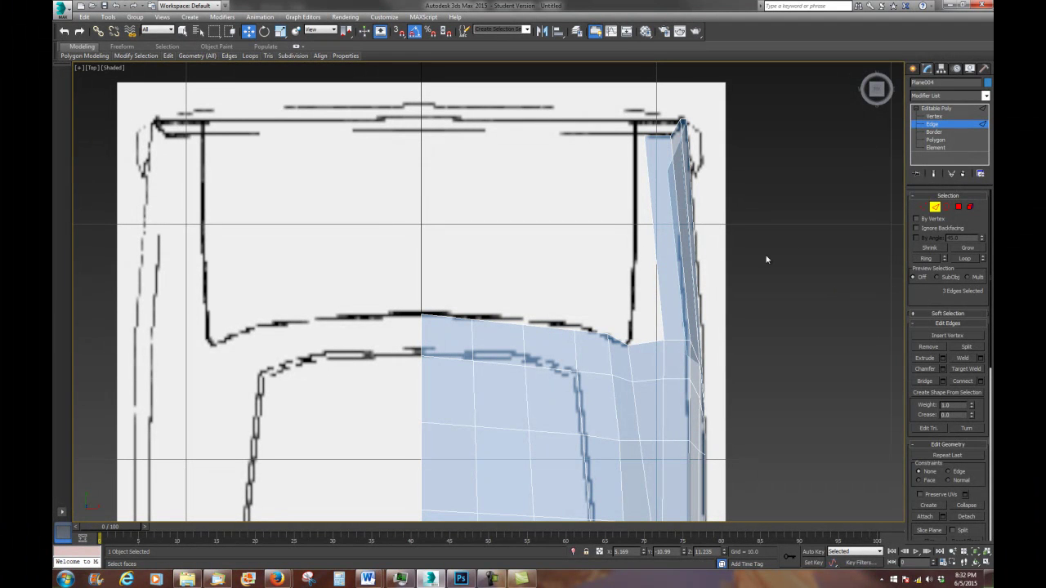
click(634, 344)
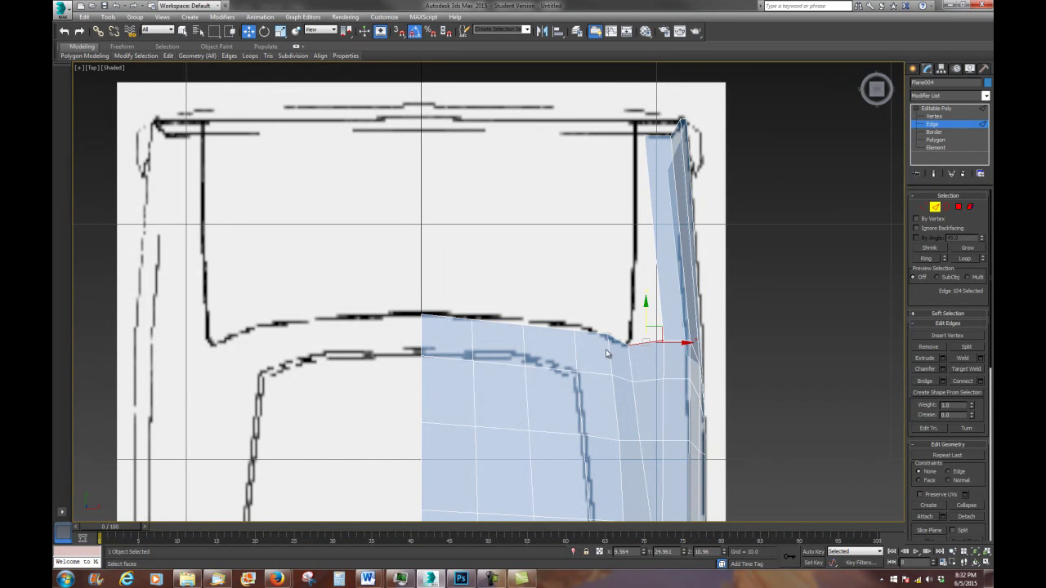
ctrl+click(615, 337)
ctrl+click(547, 328)
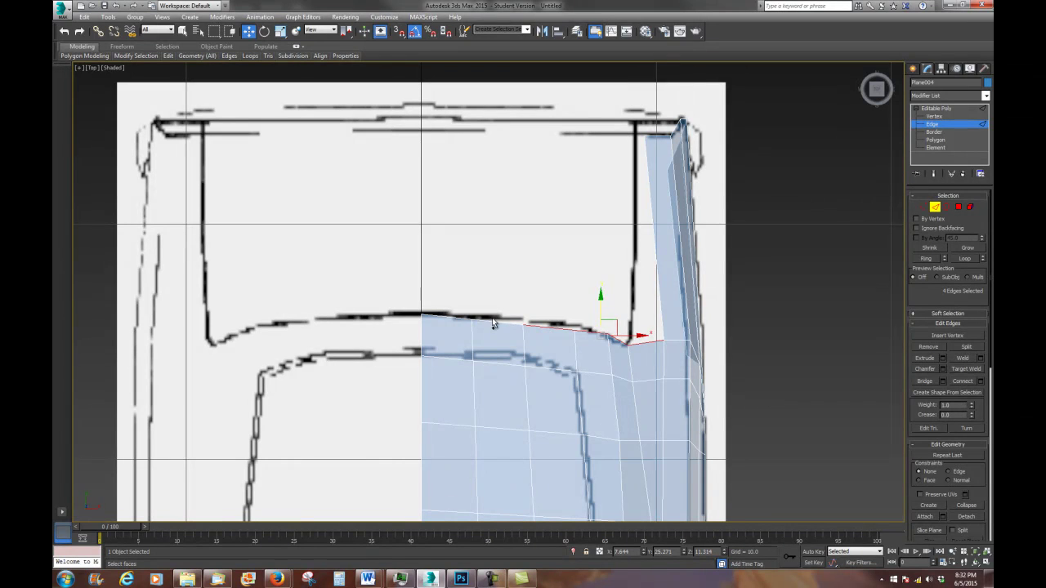
ctrl+click(490, 322)
ctrl+click(451, 317)
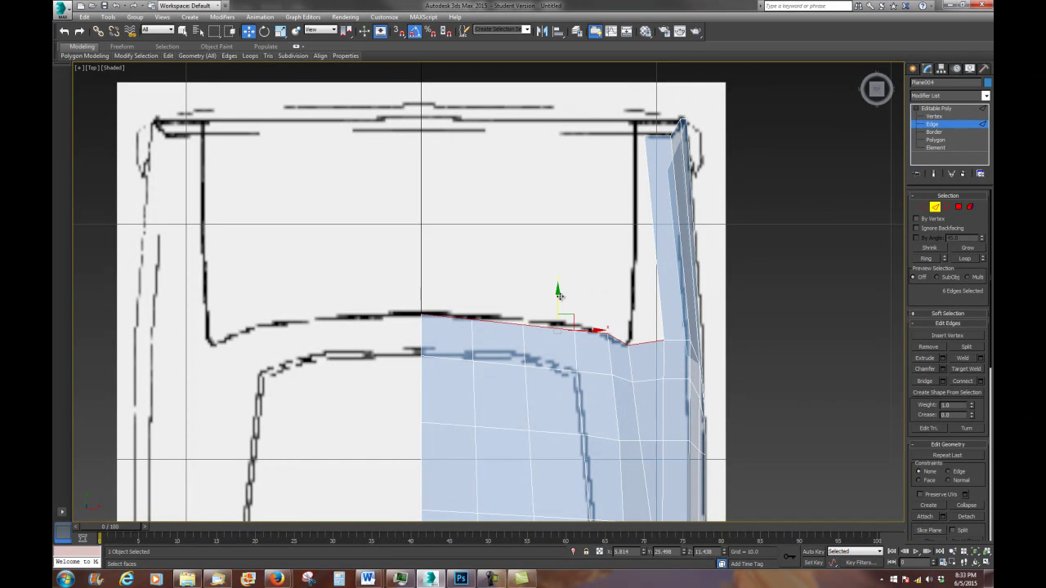
mouse_move(555, 303)
shift+mouse_down()
mouse_move(580, 109)
mouse_move(578, 118)
shift+mouse_up()
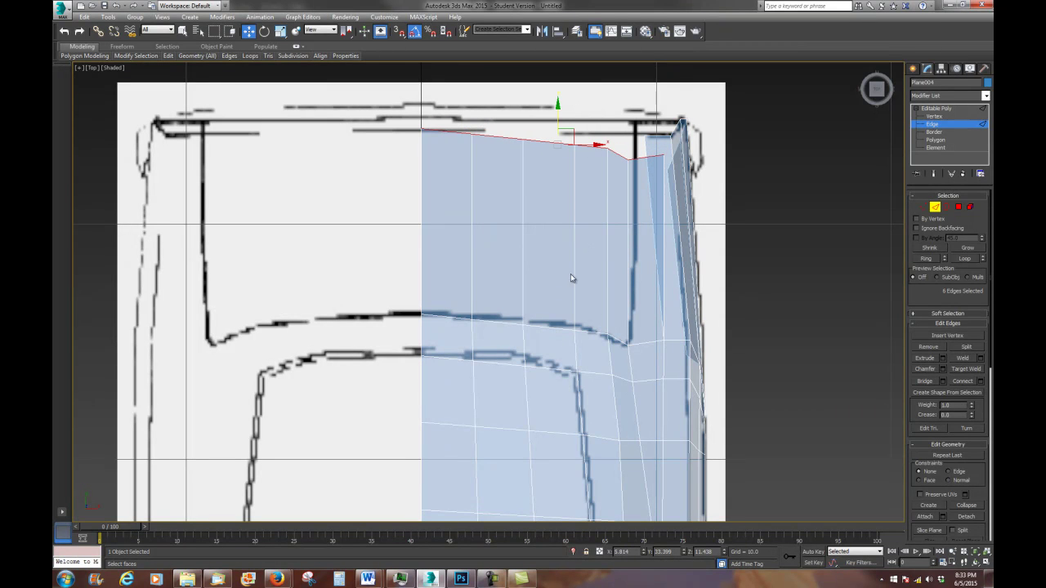
Flatten the top-edge vertices with Make Planar Y and raise them onto the blueprint line
click(921, 208)
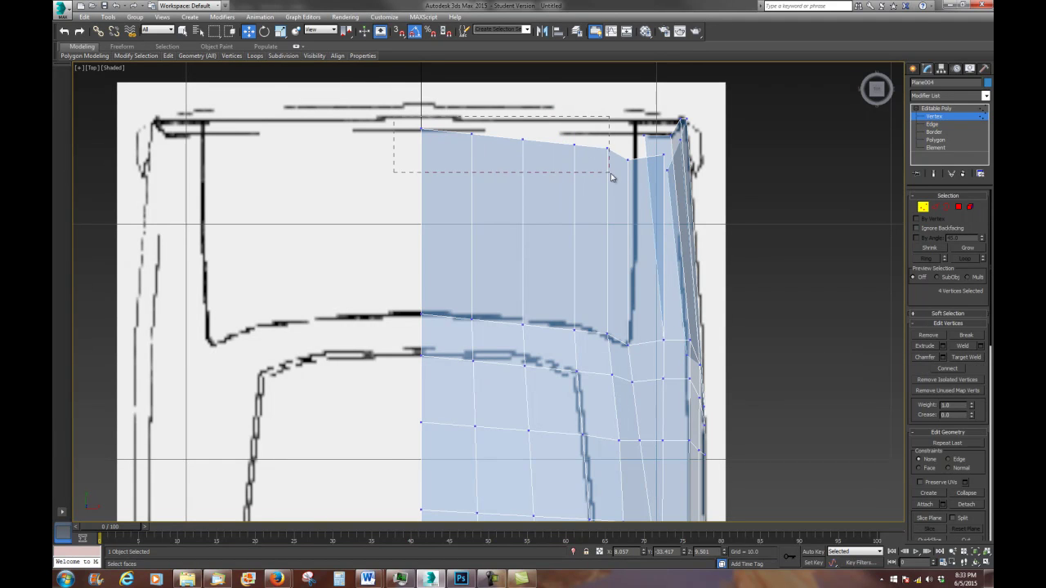
drag(617, 178, 640, 181)
drag(979, 483, 978, 332)
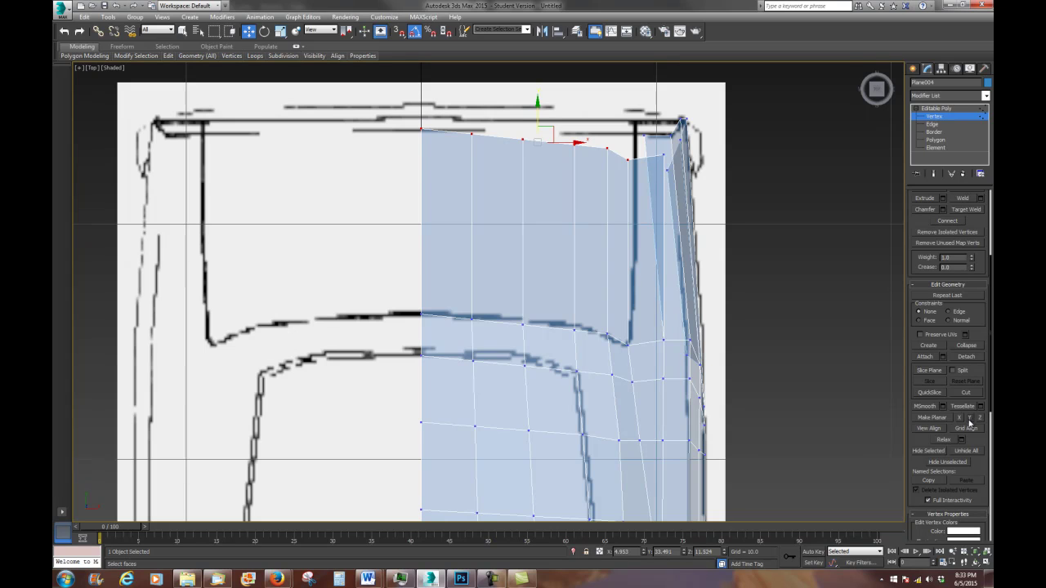
click(959, 417)
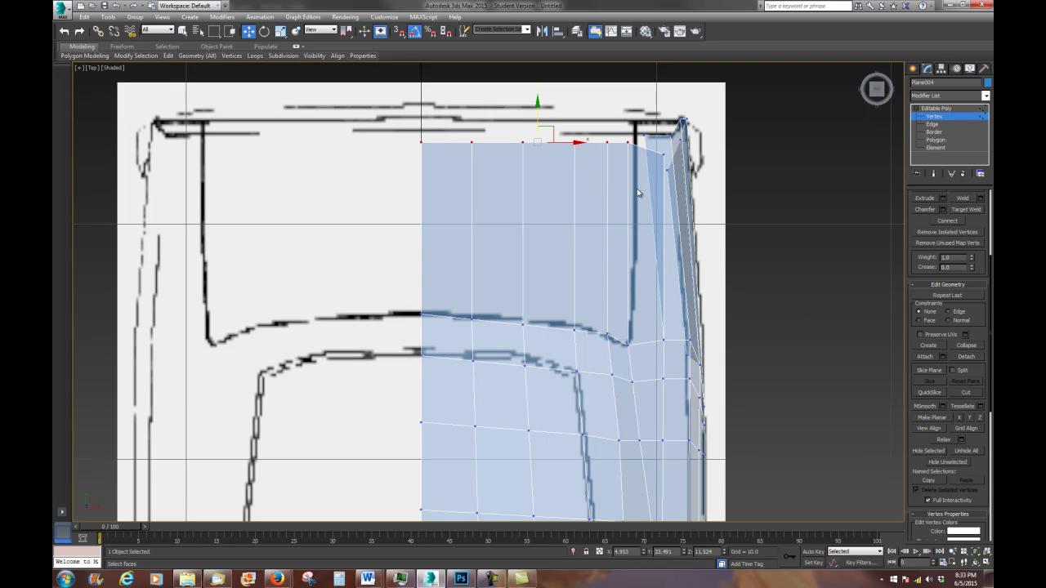
drag(538, 115, 537, 102)
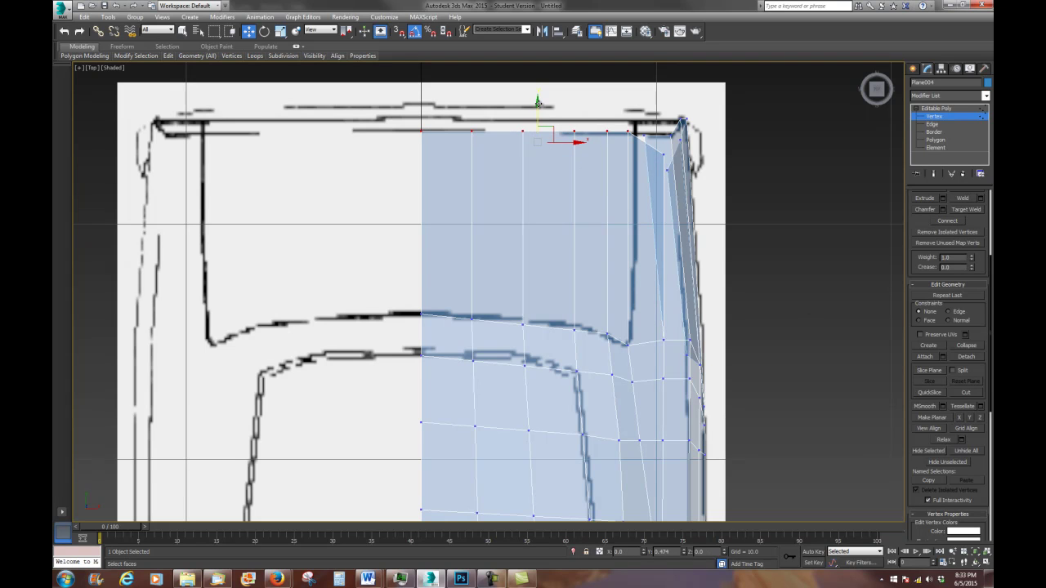
Target Weld the stray vertex into the top rear corner vertex
click(756, 154)
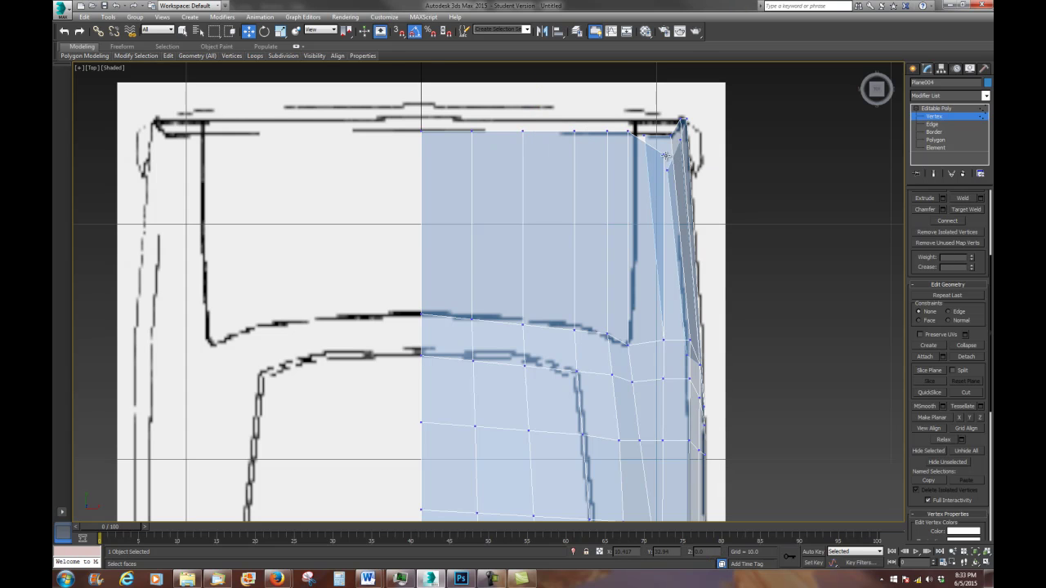
click(662, 156)
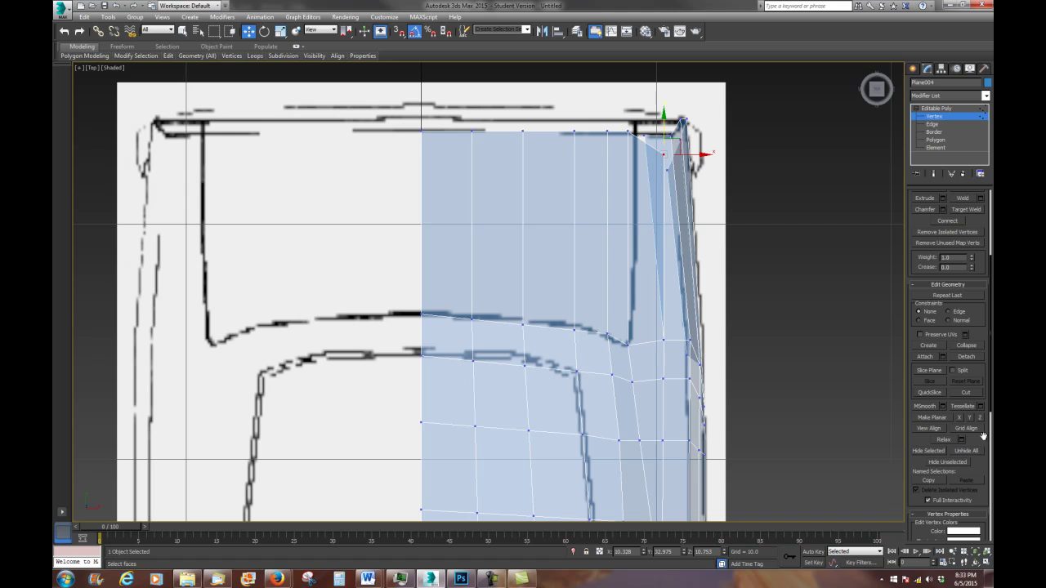
click(962, 210)
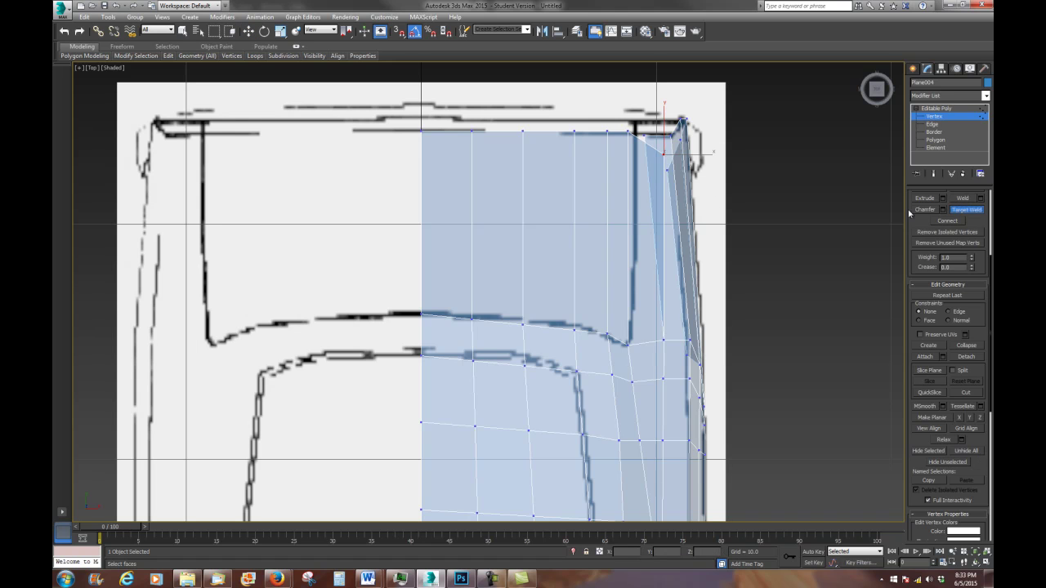
click(645, 134)
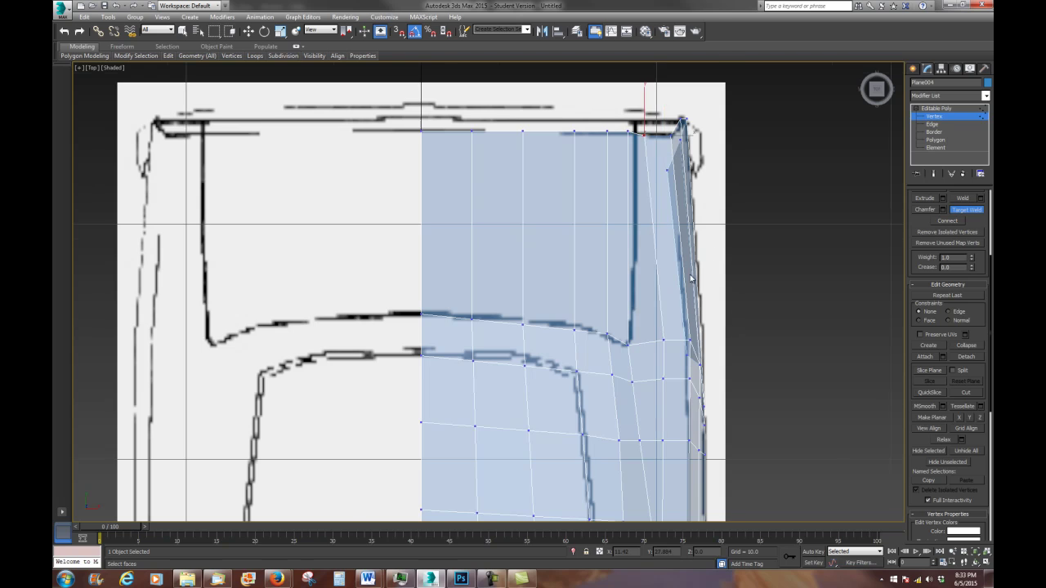
scroll(694, 281, down, 2)
mouse_move(695, 286)
alt+middle_down()
mouse_move(583, 209)
mouse_move(604, 196)
alt+middle_up()
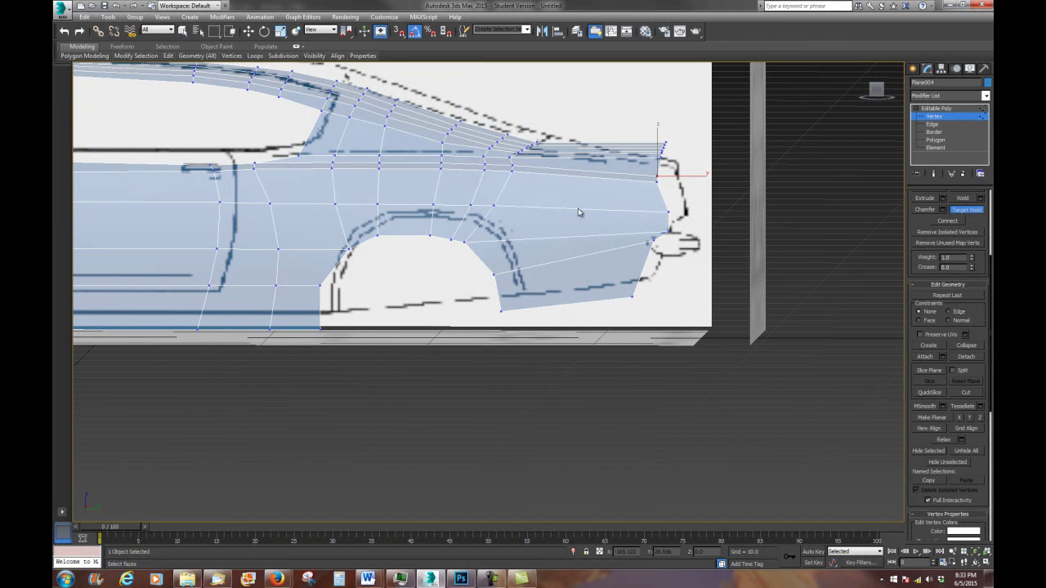
In Right view, pull the upper rear vertices down so the top edges converge at the back corner
click(122, 70)
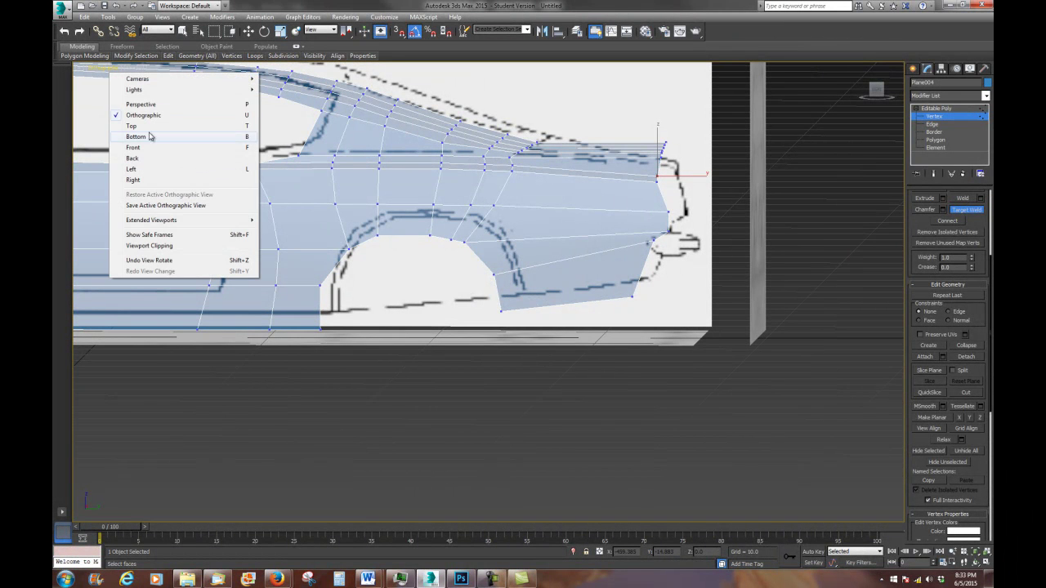
click(133, 180)
scroll(495, 215, up, 2)
scroll(457, 228, up, 3)
scroll(581, 344, up, 2)
scroll(561, 282, up, 3)
scroll(417, 250, up, 2)
scroll(416, 255, up, 2)
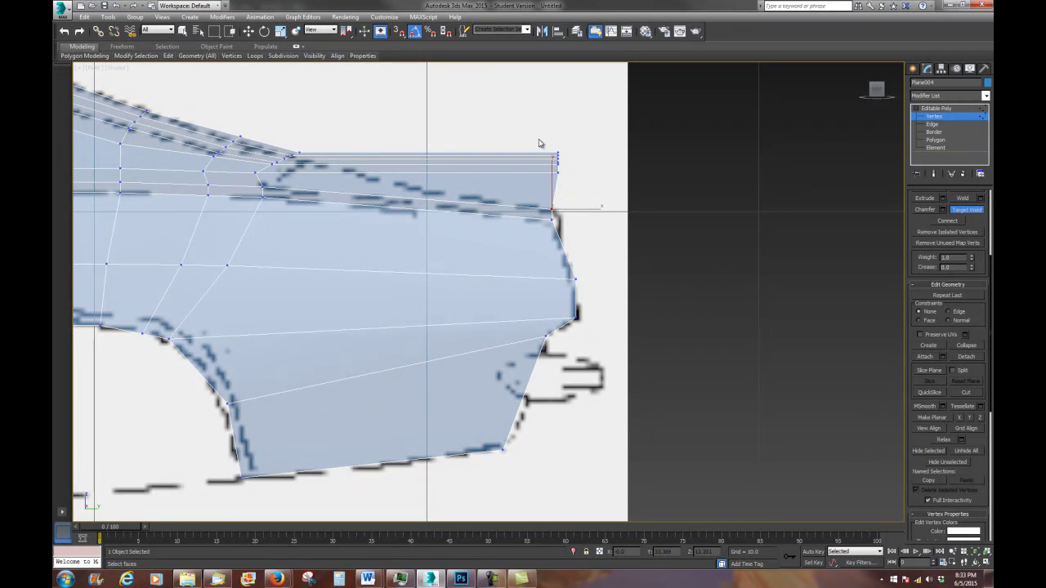
click(965, 213)
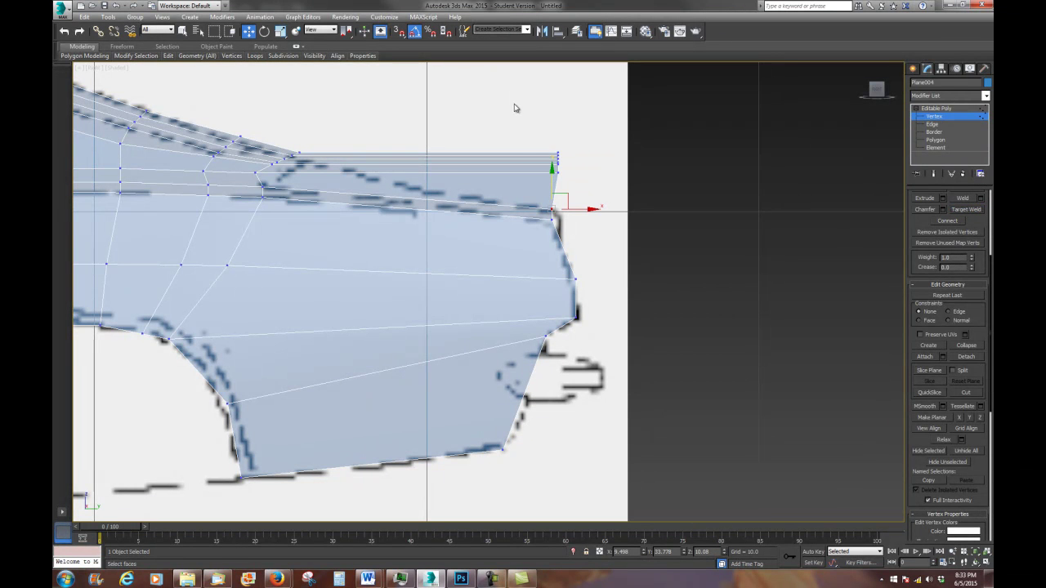
drag(517, 102, 590, 190)
drag(558, 136, 520, 203)
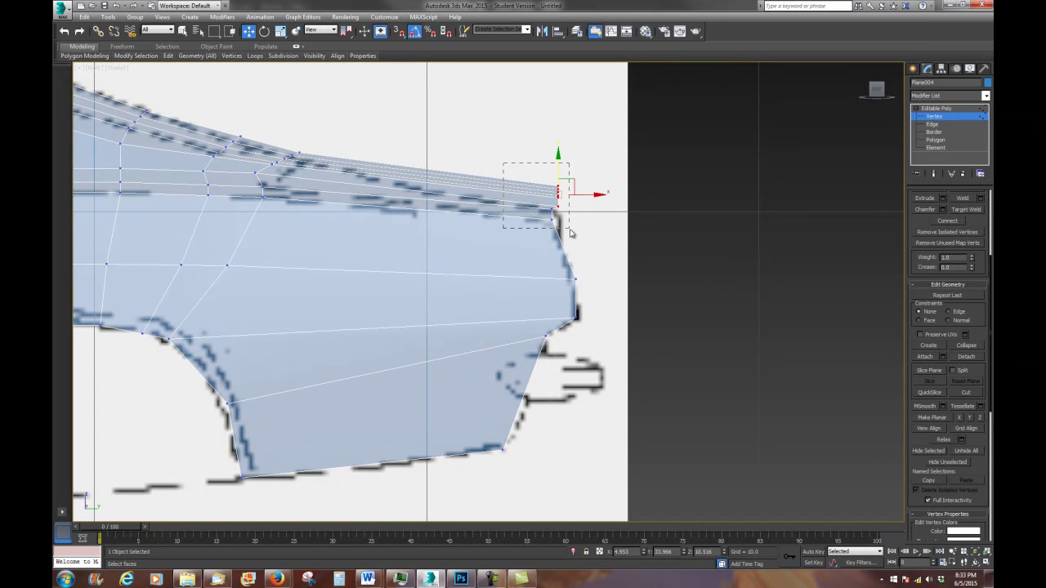
drag(576, 242, 576, 241)
drag(557, 193, 558, 196)
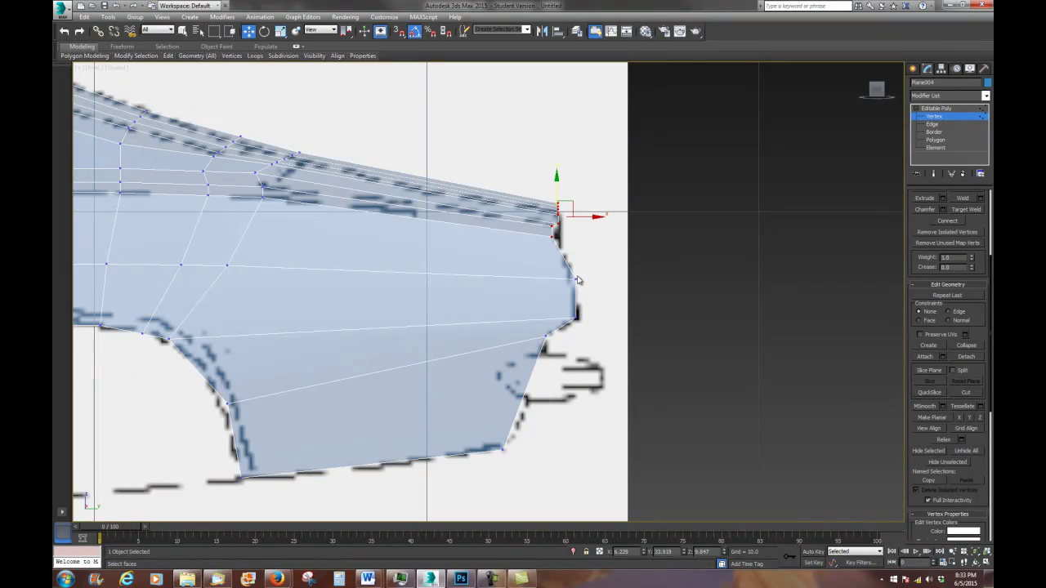
Nudge the neighbouring rear corner vertex up onto the side blueprint outline
mouse_move(572, 281)
alt+middle_down()
mouse_move(530, 287)
mouse_move(622, 293)
mouse_move(571, 295)
mouse_move(546, 282)
alt+middle_up()
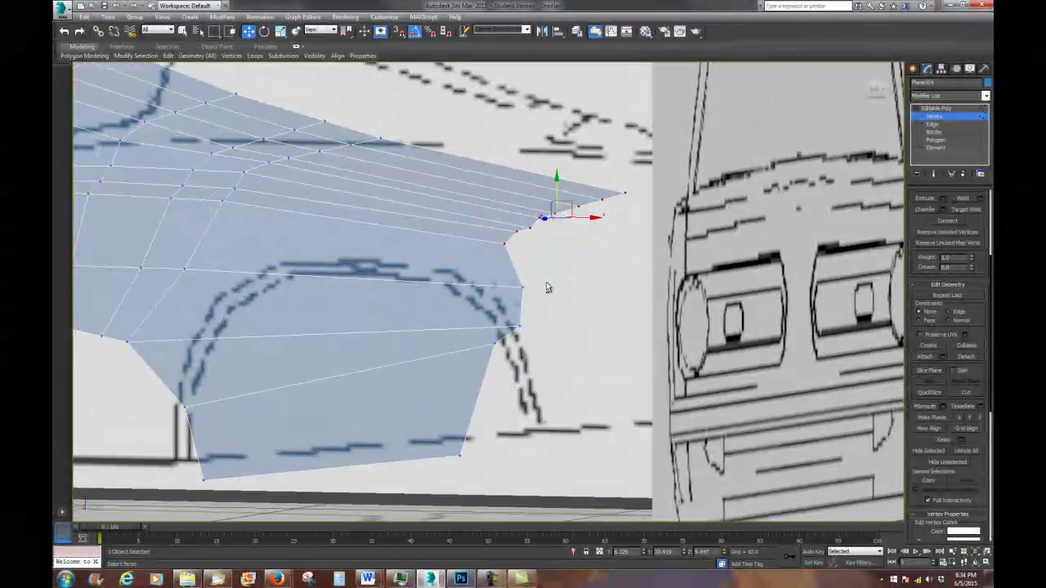
click(518, 231)
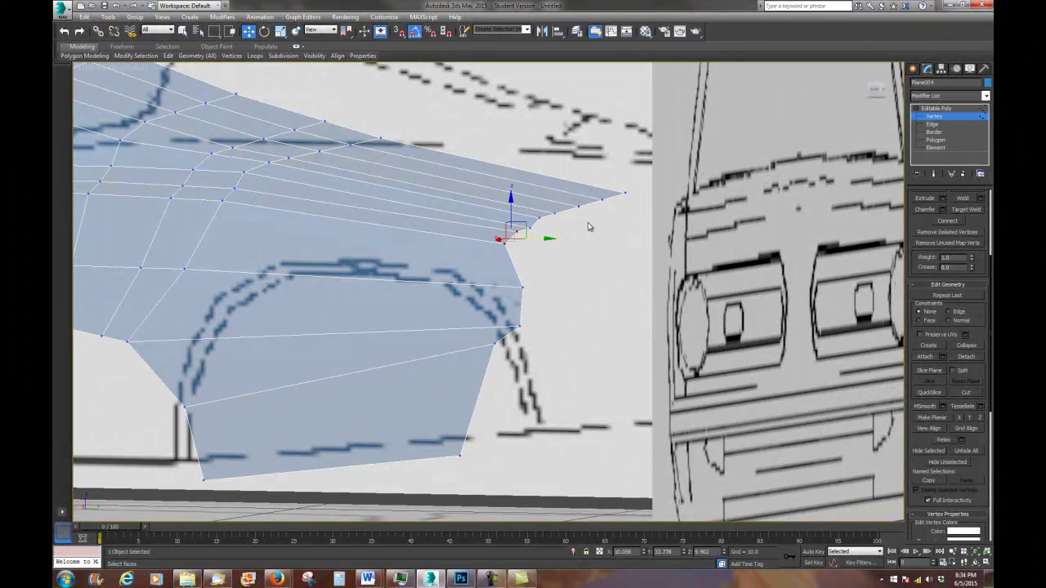
alt+middle_drag(532, 275, 525, 252)
click(90, 68)
click(130, 180)
scroll(572, 263, up, 2)
scroll(566, 262, up, 3)
scroll(559, 249, up, 4)
scroll(417, 242, up, 2)
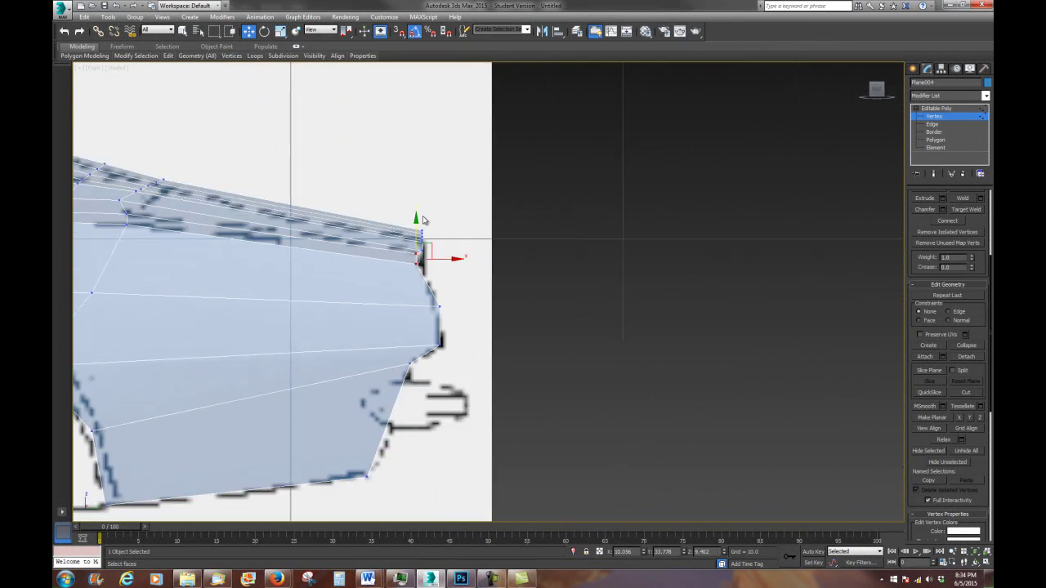
scroll(414, 244, up, 2)
drag(413, 245, 413, 240)
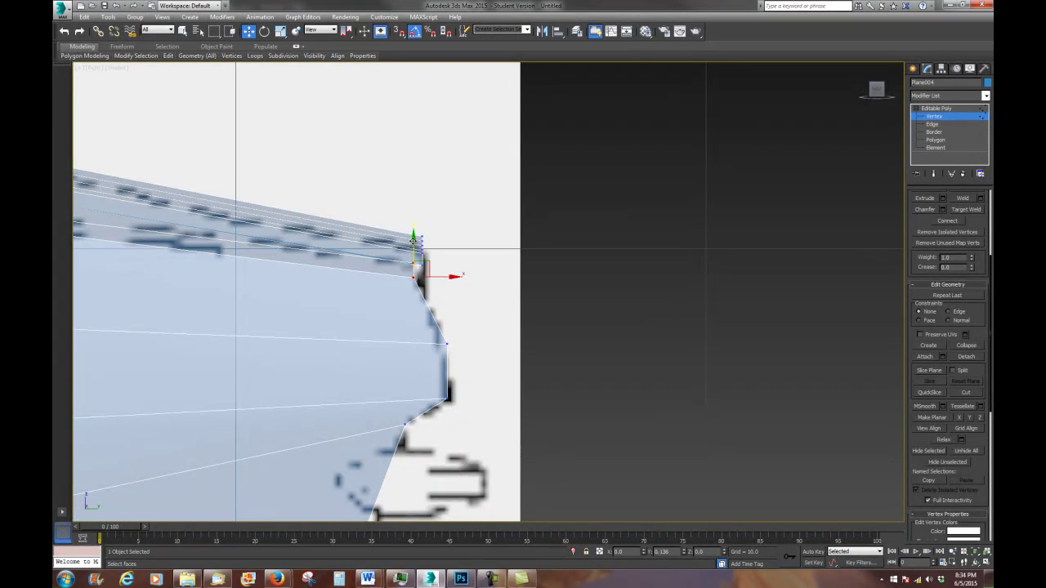
mouse_move(439, 287)
alt+middle_down()
mouse_move(437, 306)
mouse_move(458, 270)
mouse_move(479, 299)
mouse_move(537, 273)
mouse_move(571, 287)
mouse_move(555, 280)
mouse_move(490, 300)
mouse_move(460, 362)
mouse_move(495, 294)
mouse_move(474, 296)
mouse_move(719, 287)
alt+middle_up()
scroll(468, 304, down, 5)
scroll(540, 286, up, 3)
scroll(621, 290, down, 5)
scroll(620, 290, down, 3)
Exit Vertex mode and reselect the Editable Poly car body to inspect its surface
click(935, 108)
click(618, 274)
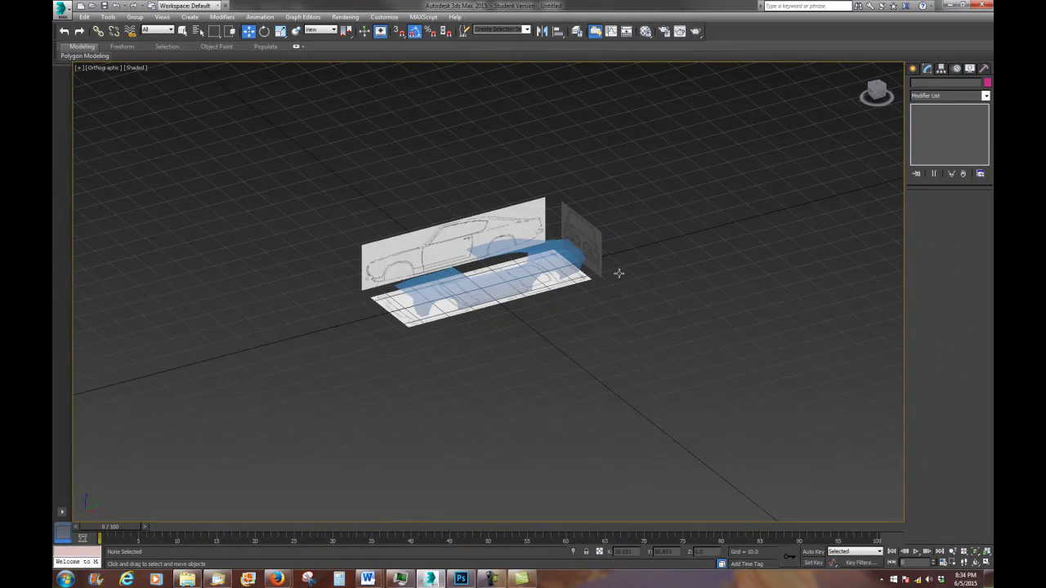
click(502, 252)
scroll(500, 262, up, 5)
scroll(496, 277, up, 2)
scroll(494, 294, up, 2)
scroll(495, 294, up, 3)
scroll(495, 293, up, 2)
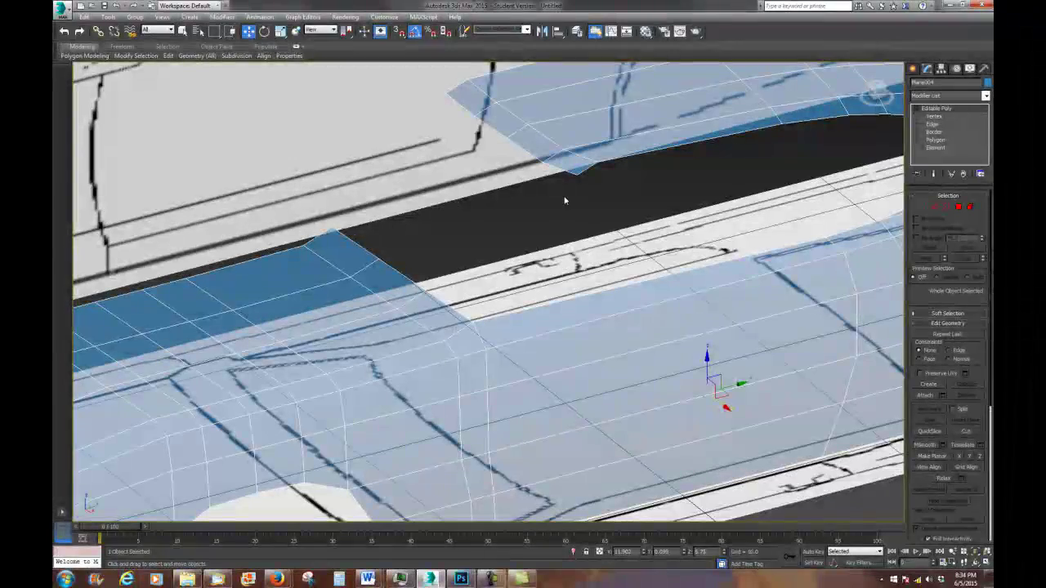
mouse_move(549, 280)
alt+middle_down()
mouse_move(571, 297)
mouse_move(591, 268)
alt+middle_up()
scroll(578, 286, down, 3)
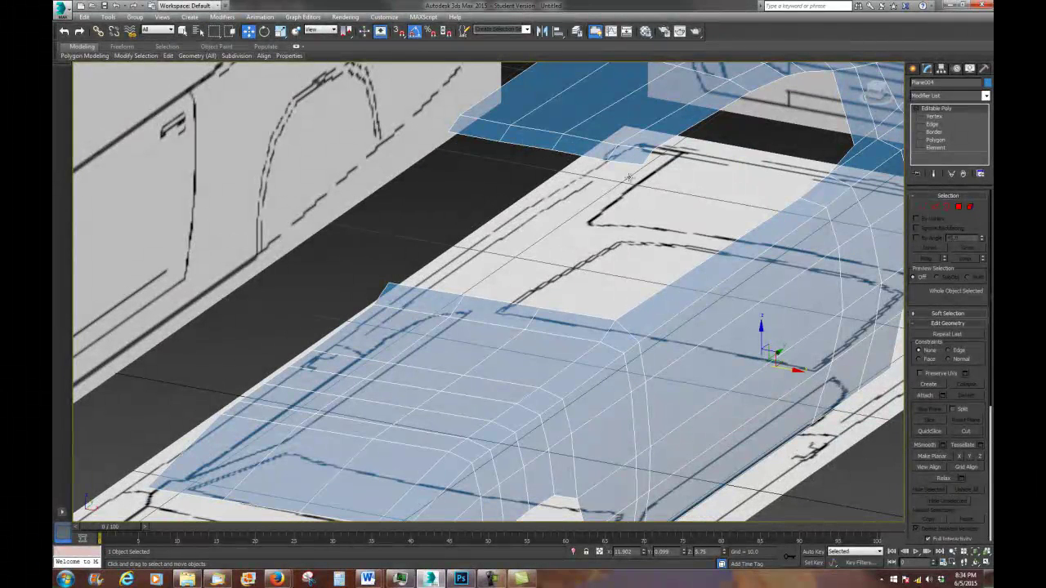
mouse_move(635, 181)
alt+middle_down()
mouse_move(621, 239)
mouse_move(602, 228)
alt+middle_up()
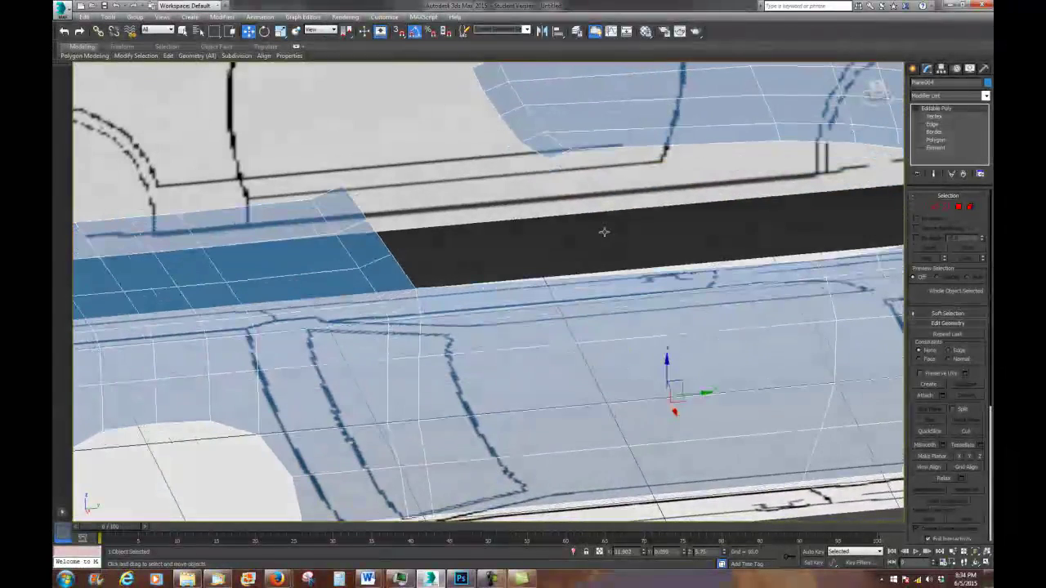
Switch to Edge level and view the front section over the hood
click(935, 208)
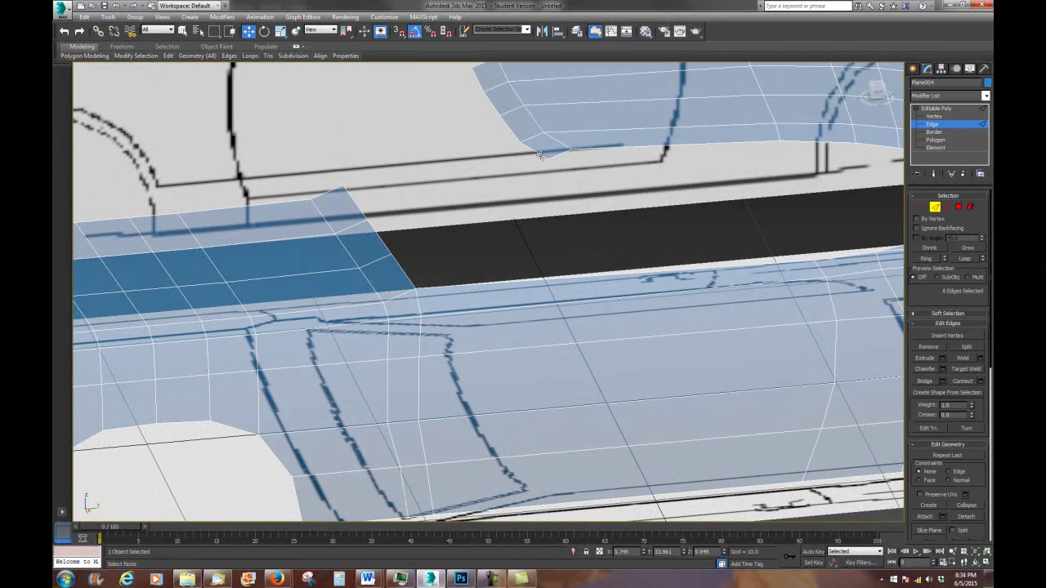
mouse_move(539, 156)
alt+middle_down()
mouse_move(628, 254)
mouse_move(644, 234)
alt+middle_up()
scroll(629, 253, down, 5)
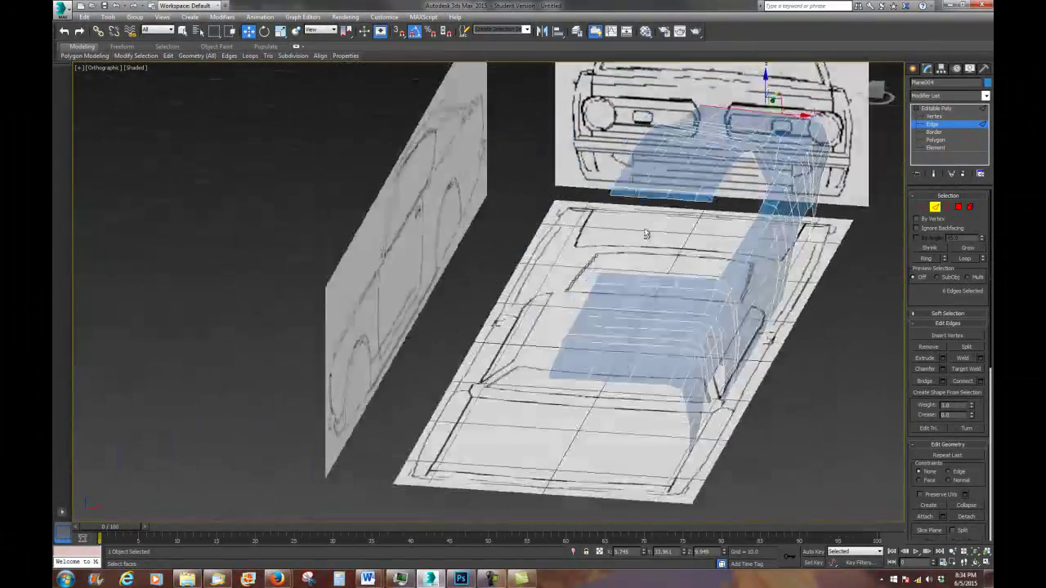
scroll(562, 310, up, 2)
scroll(530, 339, up, 3)
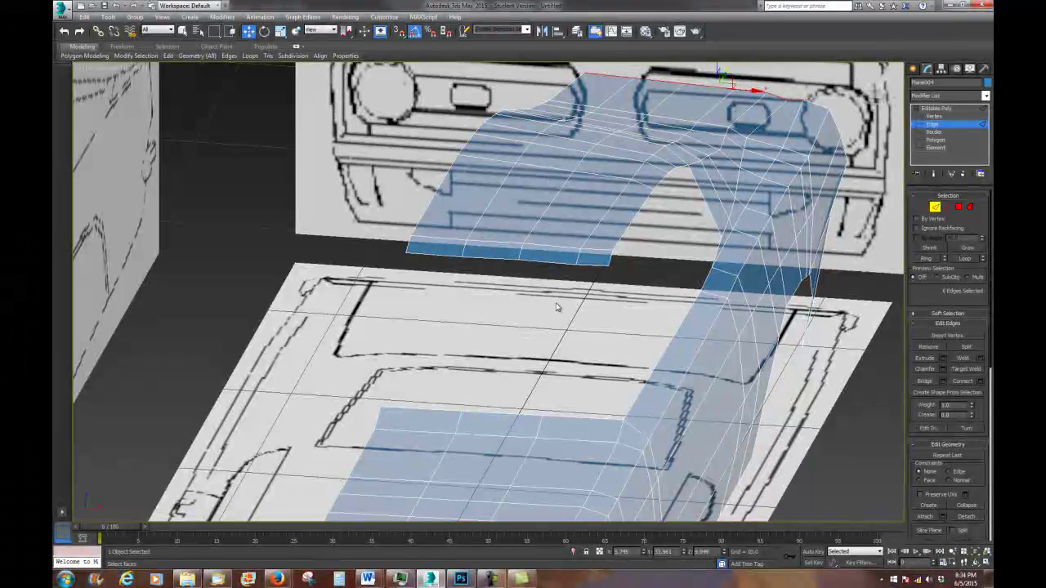
Ring-select an edge across the hood and connect it with a new edge loop
click(593, 266)
click(930, 258)
right_click(619, 201)
click(531, 237)
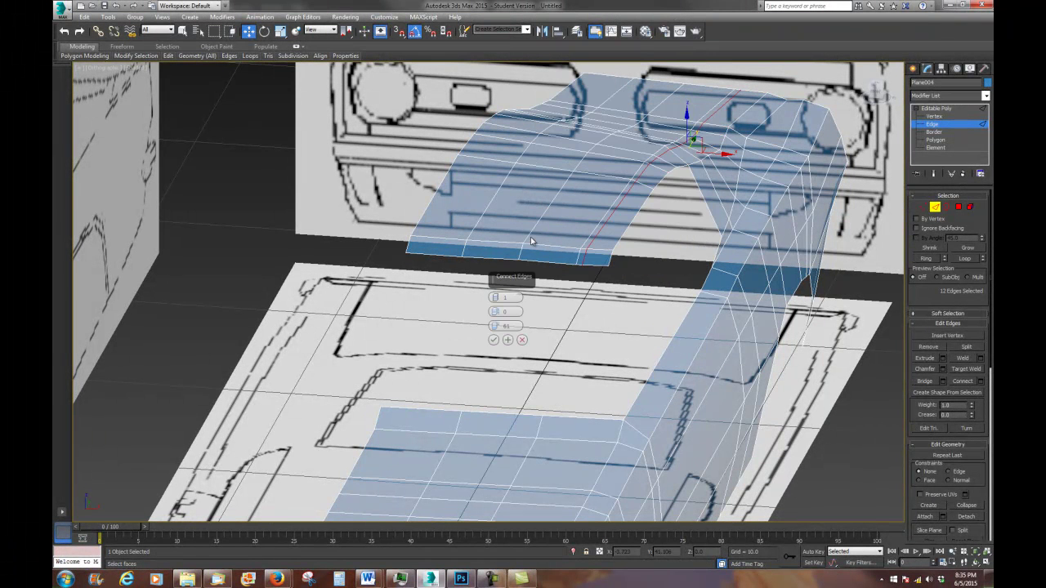
right_click(496, 326)
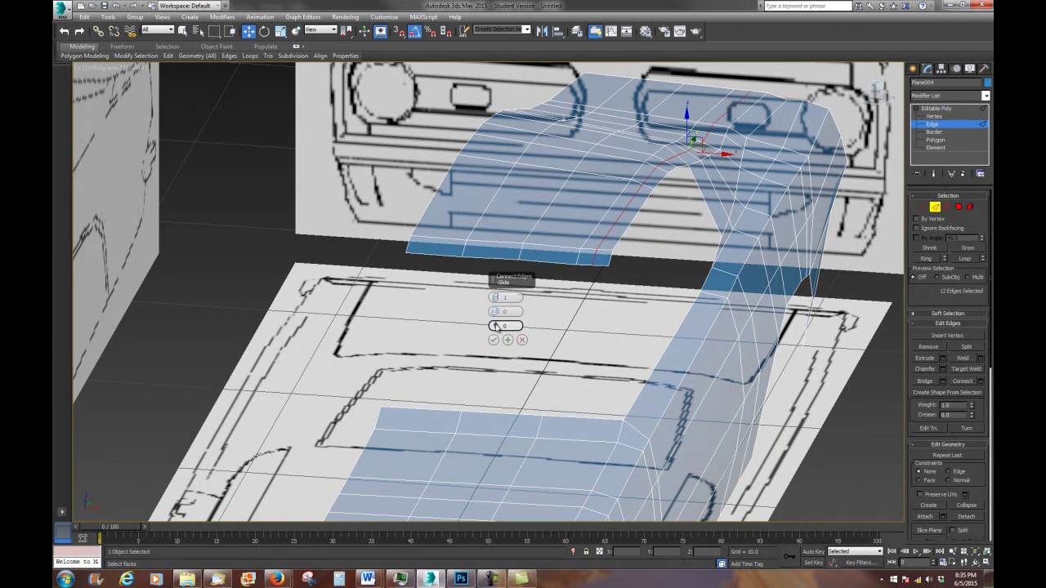
mouse_move(496, 326)
mouse_down()
mouse_move(472, 276)
mouse_move(503, 374)
mouse_up()
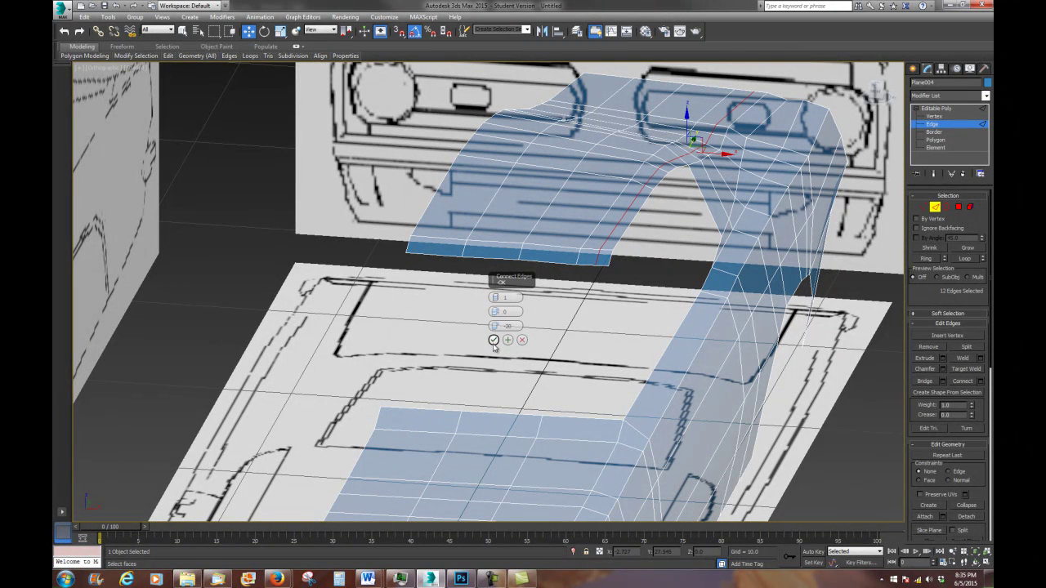
click(493, 344)
Connect a second edge ring across the lower panel, sliding the loop off-centre toward one side
alt+middle_drag(675, 339, 675, 266)
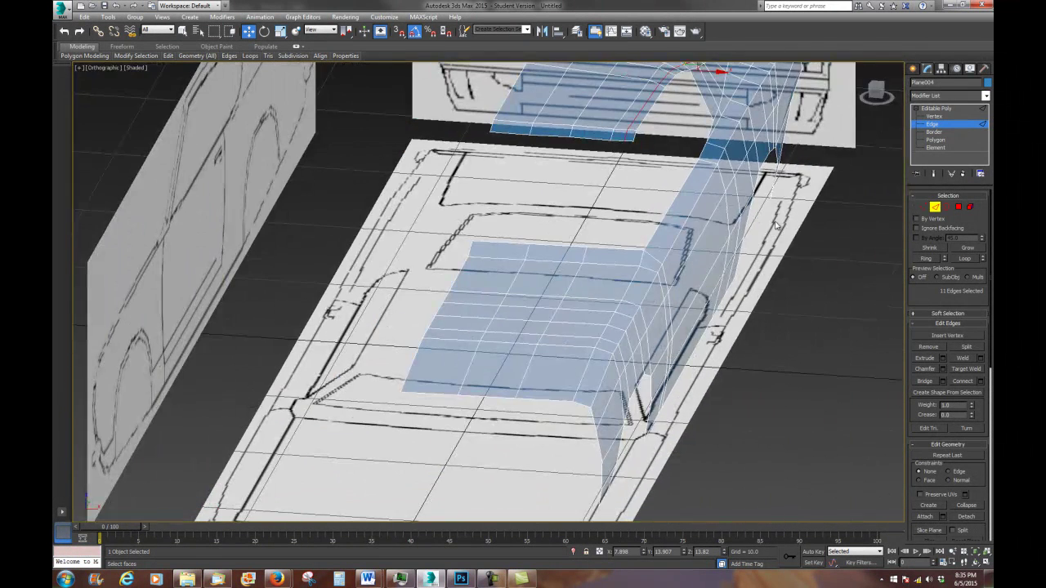
click(615, 250)
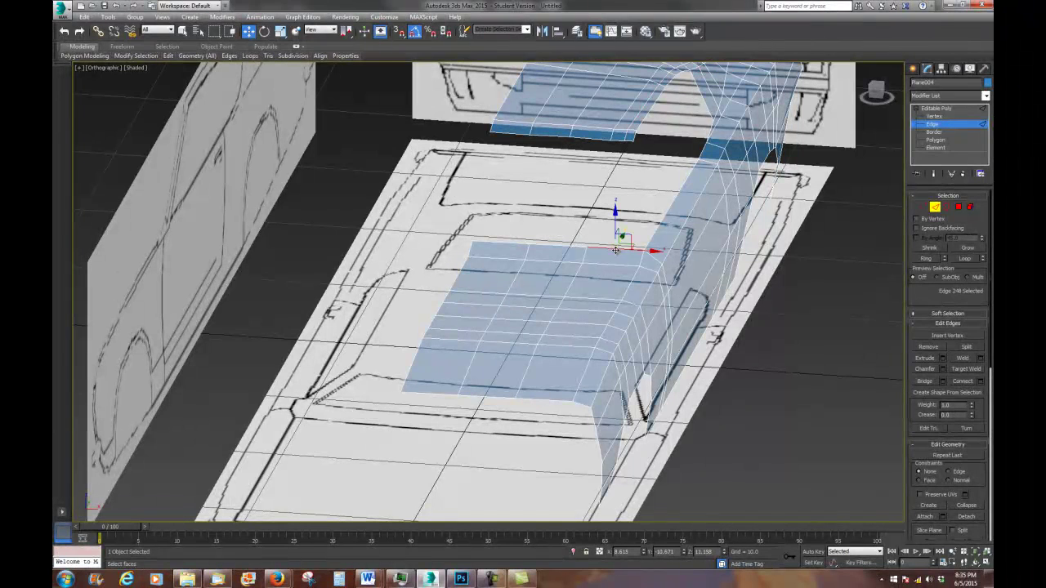
click(924, 259)
right_click(689, 302)
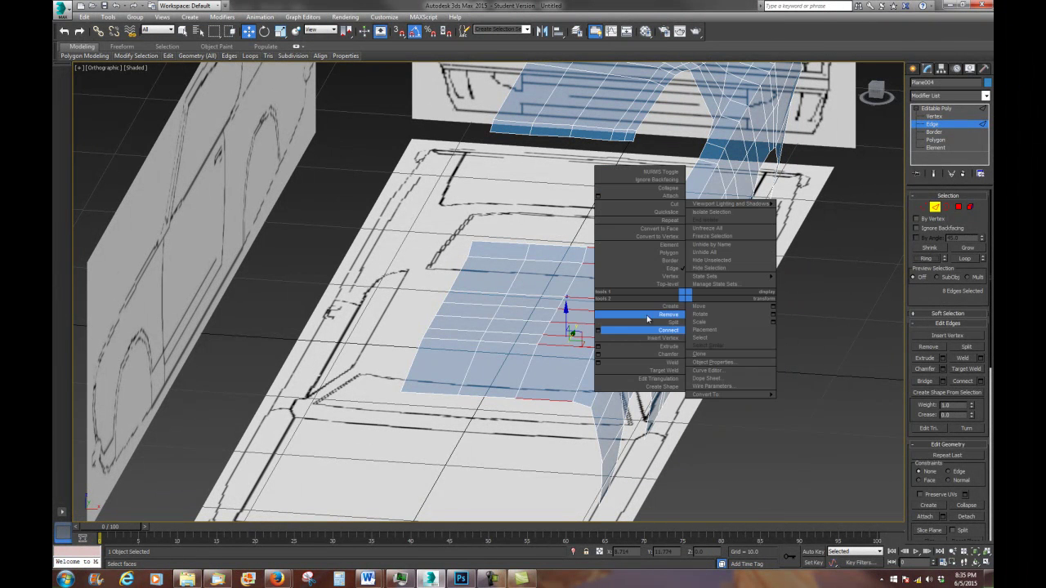
click(601, 332)
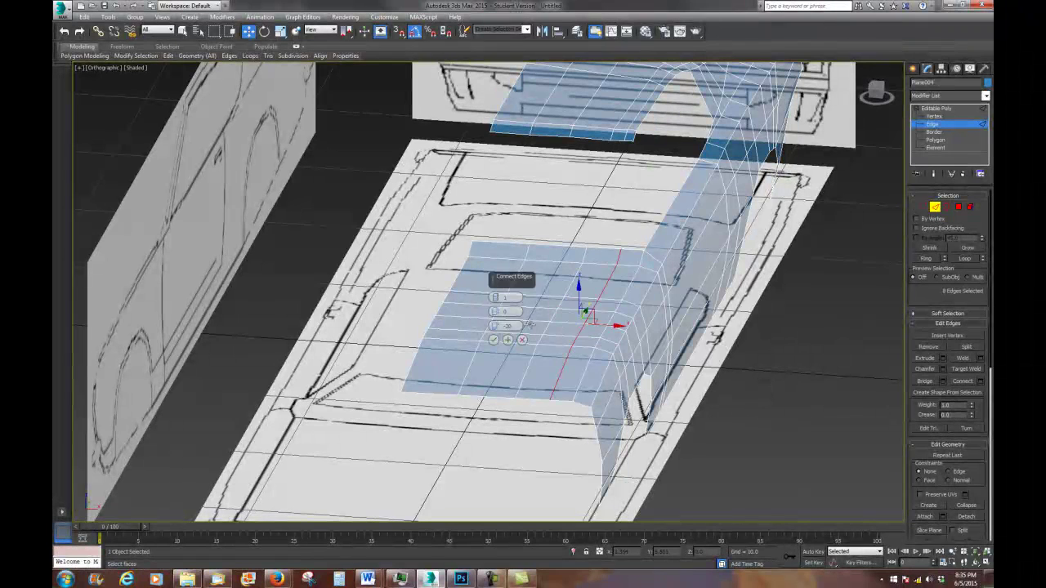
drag(495, 325, 540, 417)
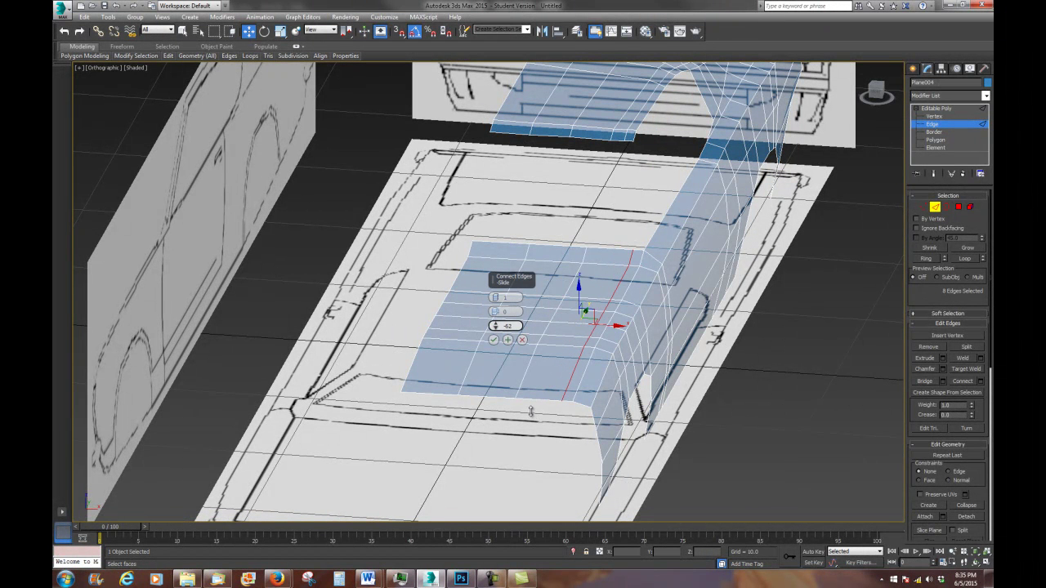
click(494, 339)
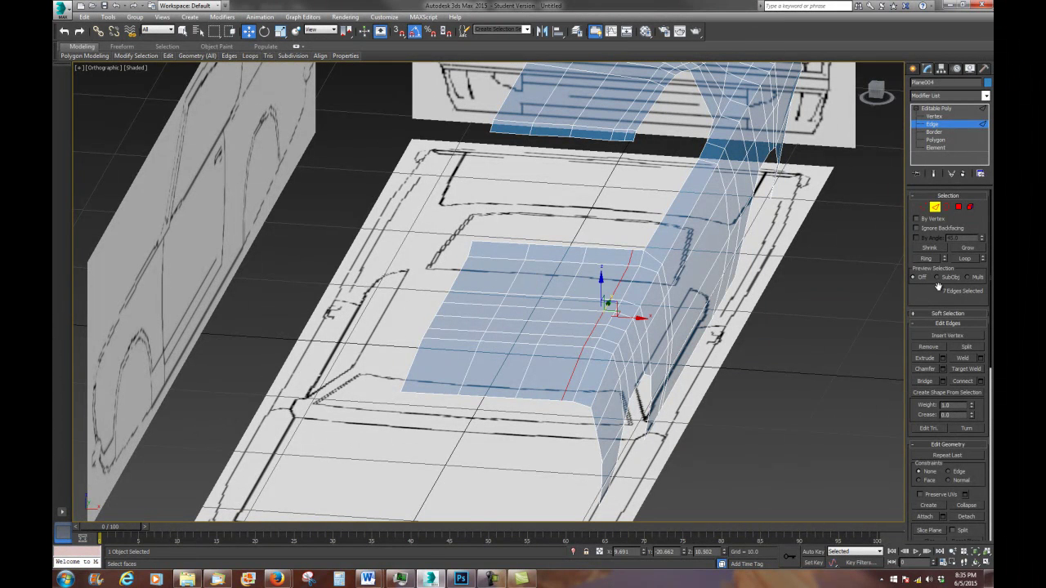
Select the upper roof-strip edge together with the matching lower body edge
click(628, 140)
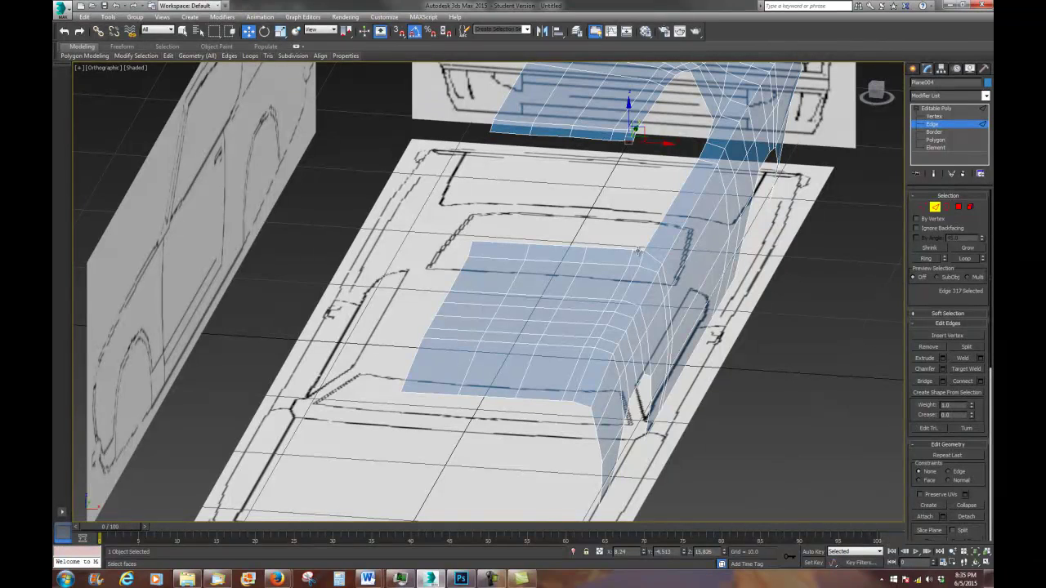
ctrl+click(740, 241)
right_click(744, 234)
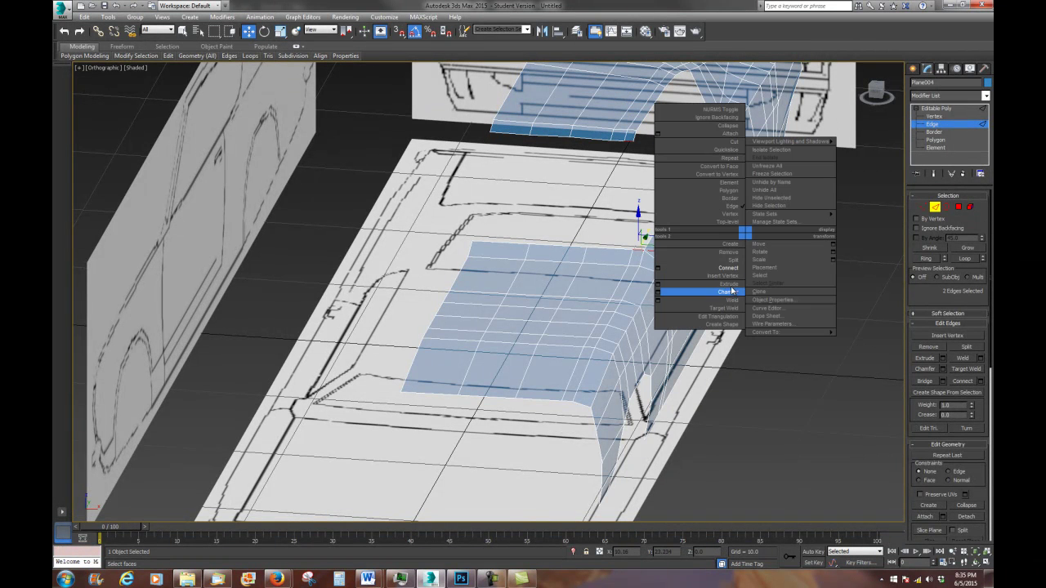
Bridge the two selected edges to form the A-pillar strip
click(923, 382)
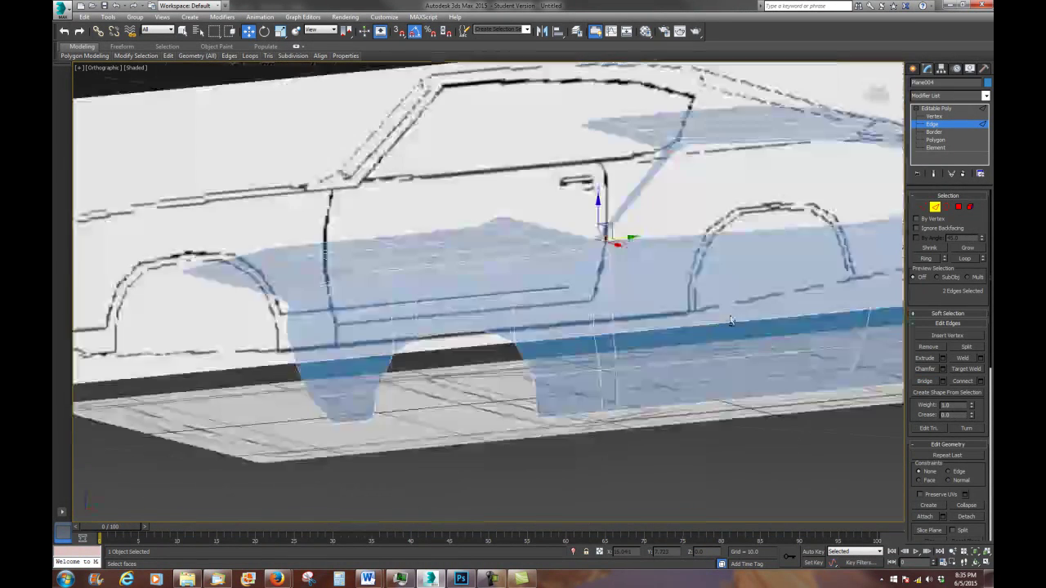
scroll(715, 311, up, 2)
scroll(709, 315, up, 2)
scroll(702, 320, up, 2)
middle_drag(709, 324, 643, 334)
In Right view, move the windshield-base vertex to widen the pillar strip at its base
click(110, 86)
click(101, 68)
click(119, 179)
middle_drag(479, 249, 493, 343)
scroll(492, 343, up, 2)
scroll(567, 240, up, 3)
scroll(573, 338, up, 5)
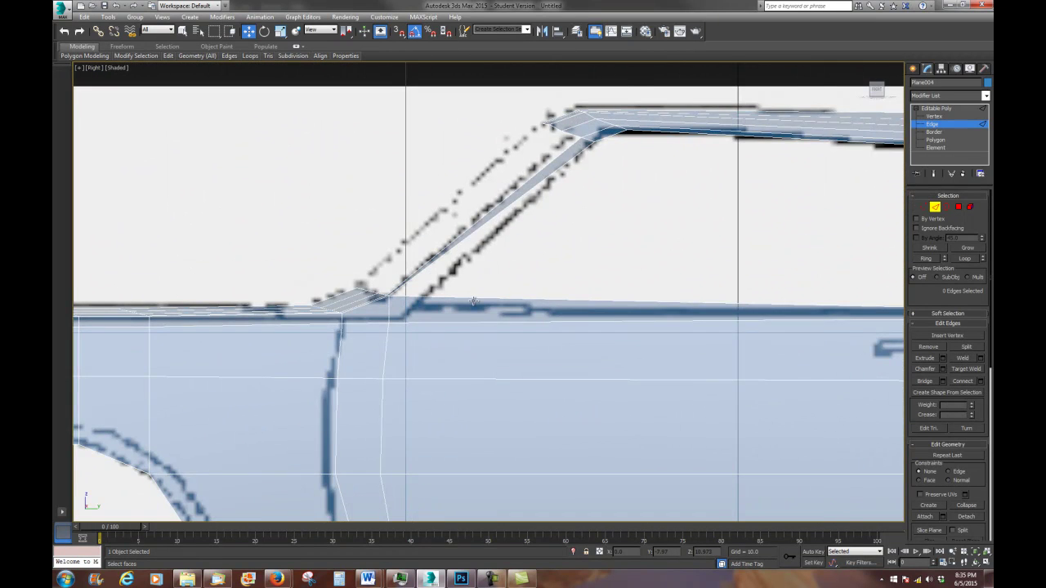
scroll(512, 294, up, 2)
click(921, 207)
click(395, 289)
drag(420, 288, 441, 293)
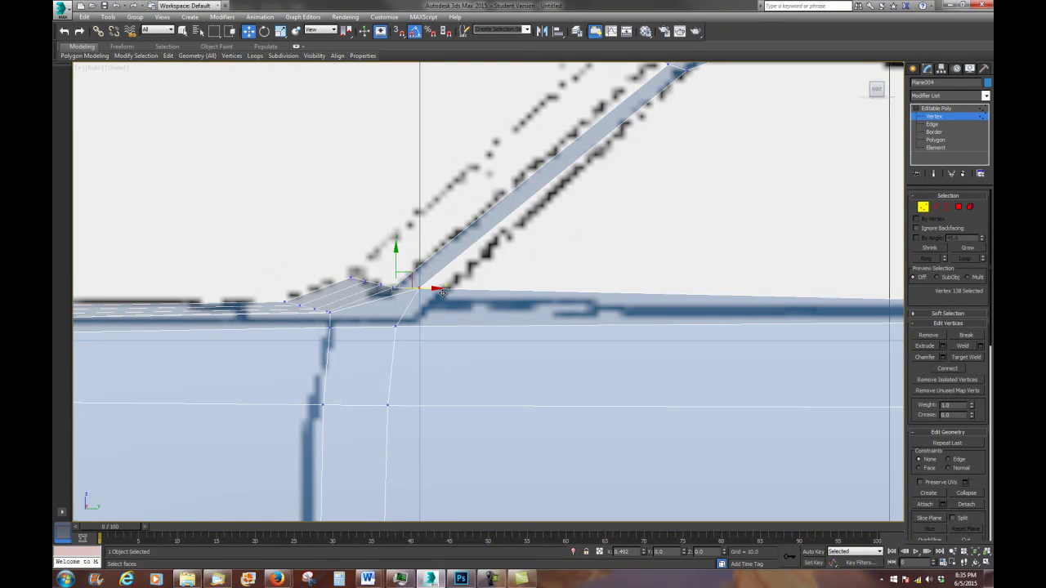
Raise the pillar's two top corner vertices to meet the roof panel's front corner
middle_drag(488, 303, 400, 433)
scroll(558, 218, up, 4)
middle_drag(558, 219, 498, 281)
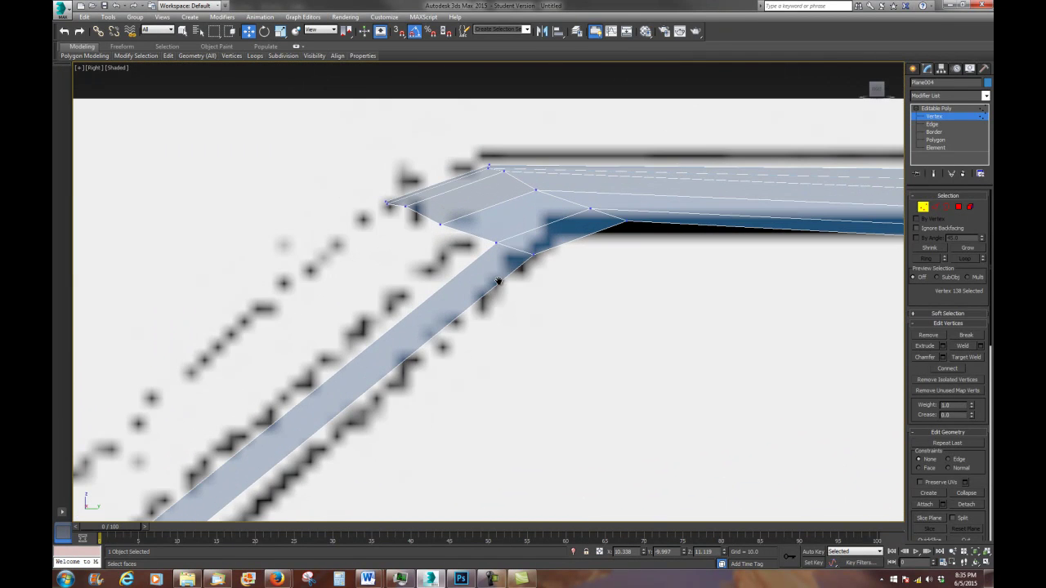
mouse_move(568, 284)
mouse_down()
mouse_move(546, 259)
mouse_move(509, 248)
mouse_up()
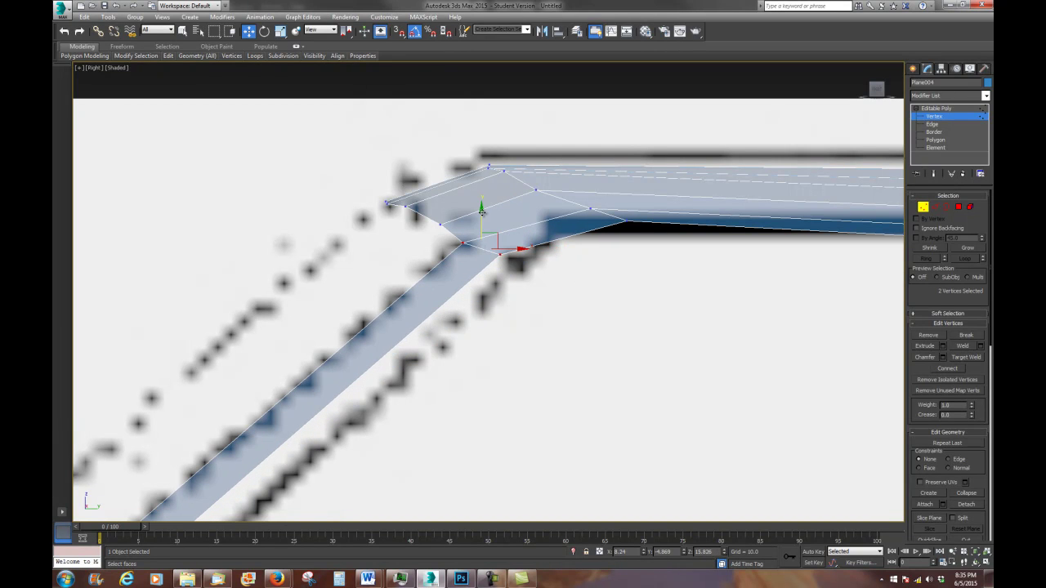
drag(482, 210, 490, 198)
scroll(523, 246, down, 3)
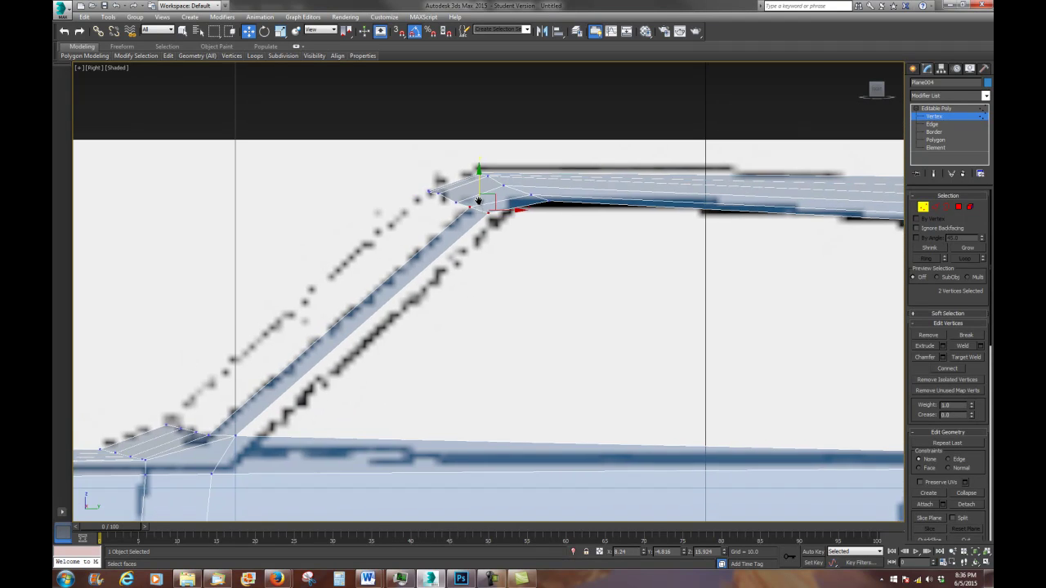
scroll(543, 254, down, 1)
mouse_move(544, 253)
alt+middle_down()
mouse_move(525, 273)
mouse_move(521, 352)
mouse_move(480, 335)
mouse_move(520, 271)
mouse_move(523, 289)
mouse_move(523, 205)
mouse_move(648, 203)
alt+middle_up()
Connect a centred edge loop across the roof strip's front end
click(935, 207)
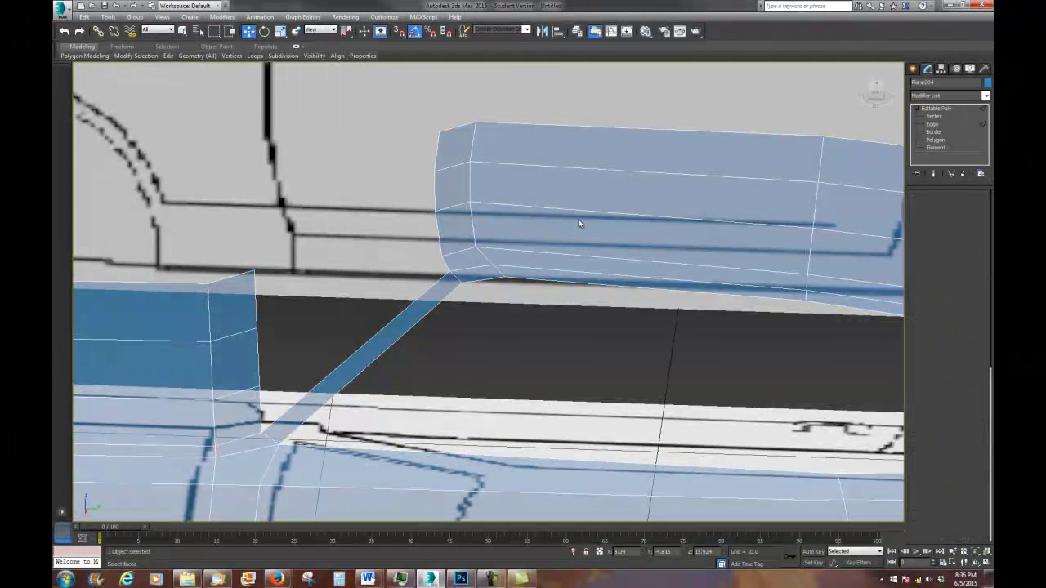
click(482, 281)
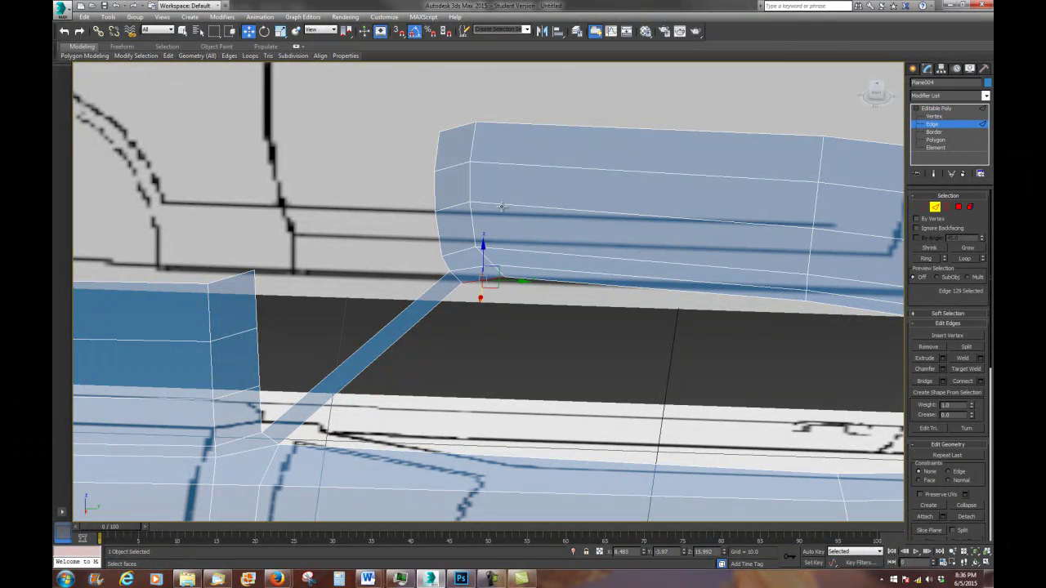
click(927, 258)
right_click(601, 194)
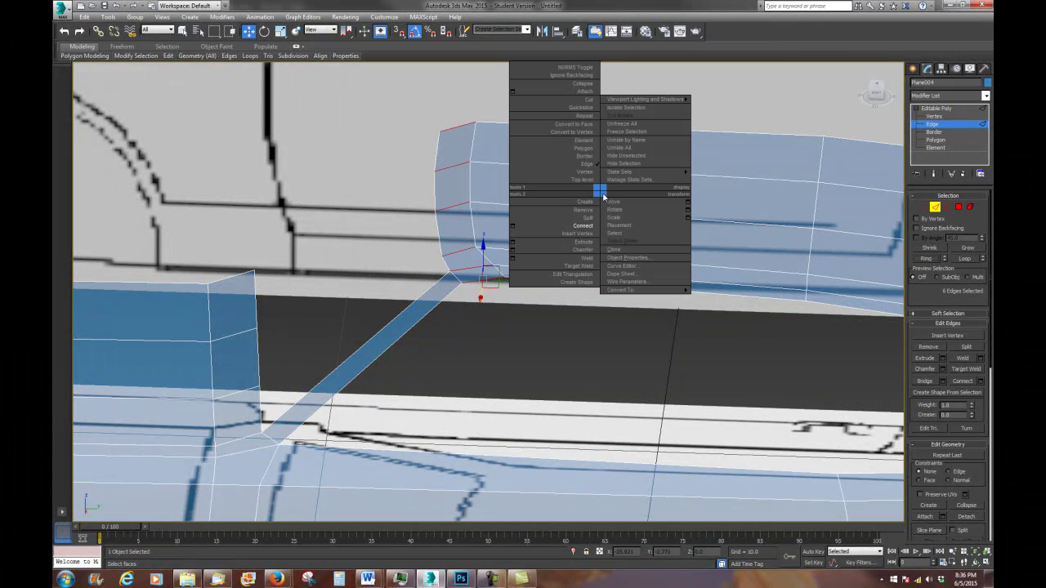
click(512, 227)
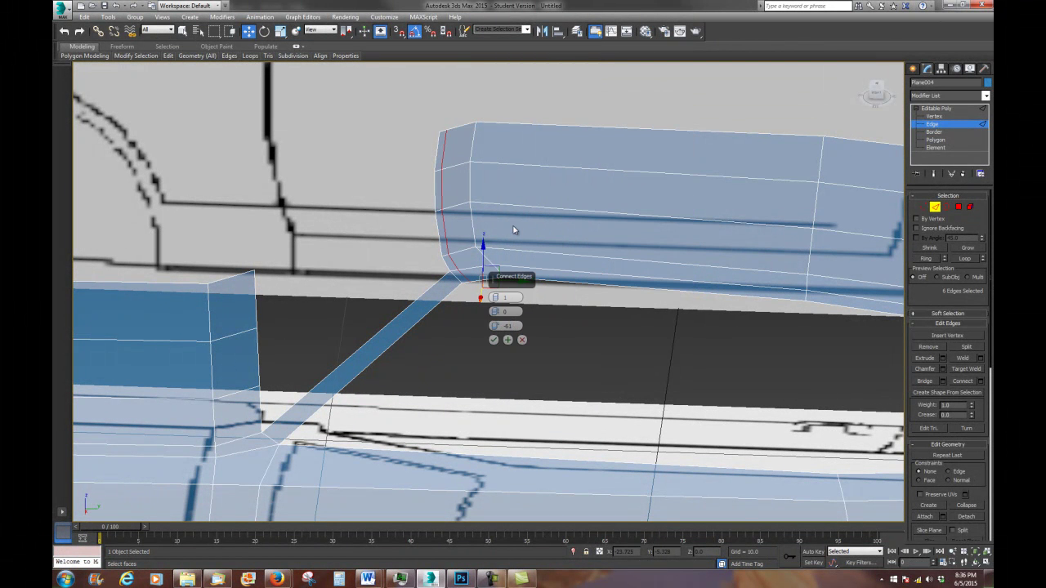
right_click(493, 325)
click(493, 340)
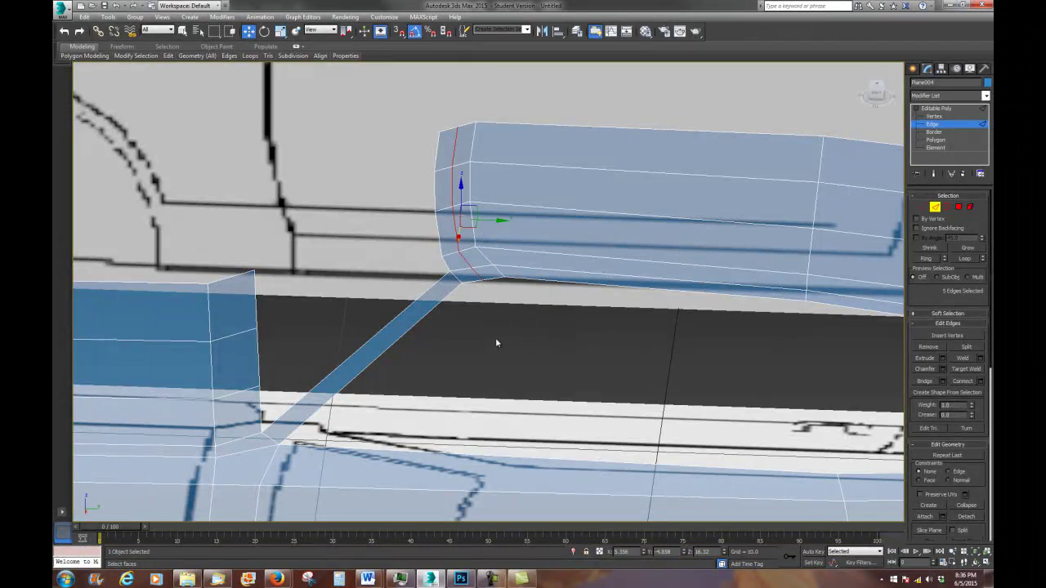
mouse_move(552, 323)
alt+middle_down()
mouse_move(554, 312)
mouse_move(604, 288)
alt+middle_up()
scroll(553, 312, down, 2)
Add a vertical edge loop down the body side, slid toward the pillar base
click(526, 290)
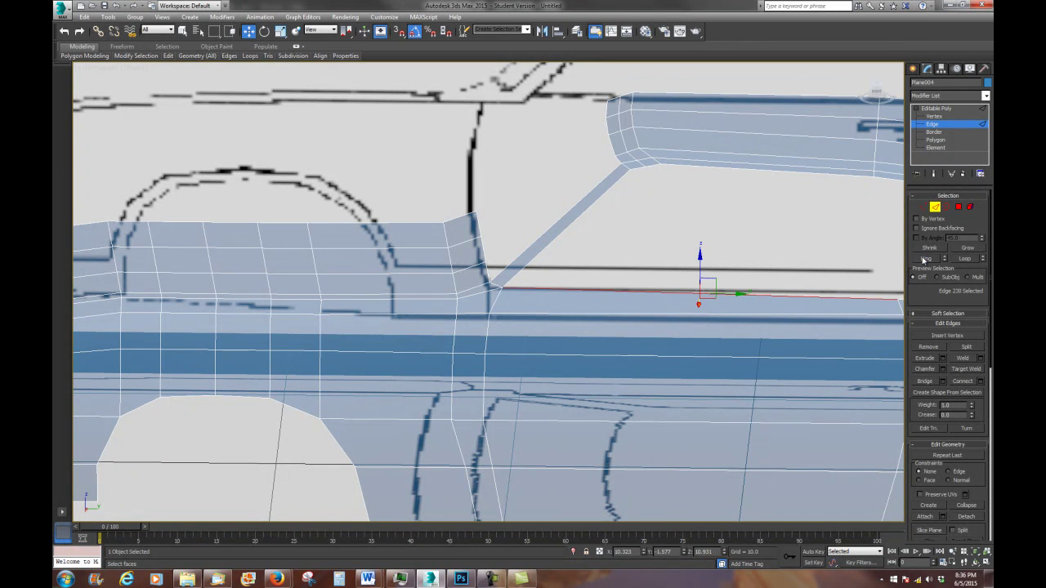
click(926, 258)
right_click(647, 314)
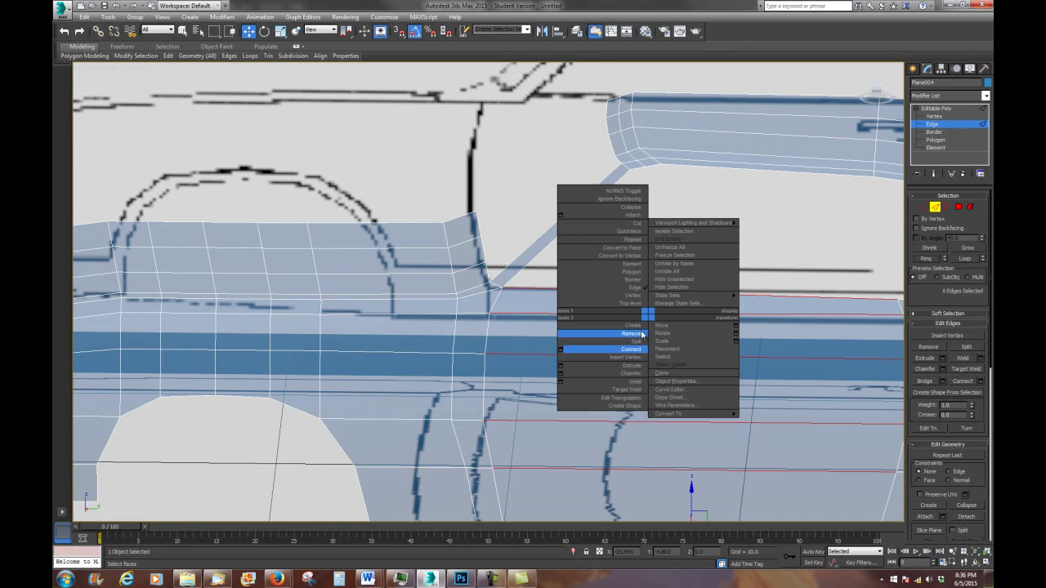
click(560, 349)
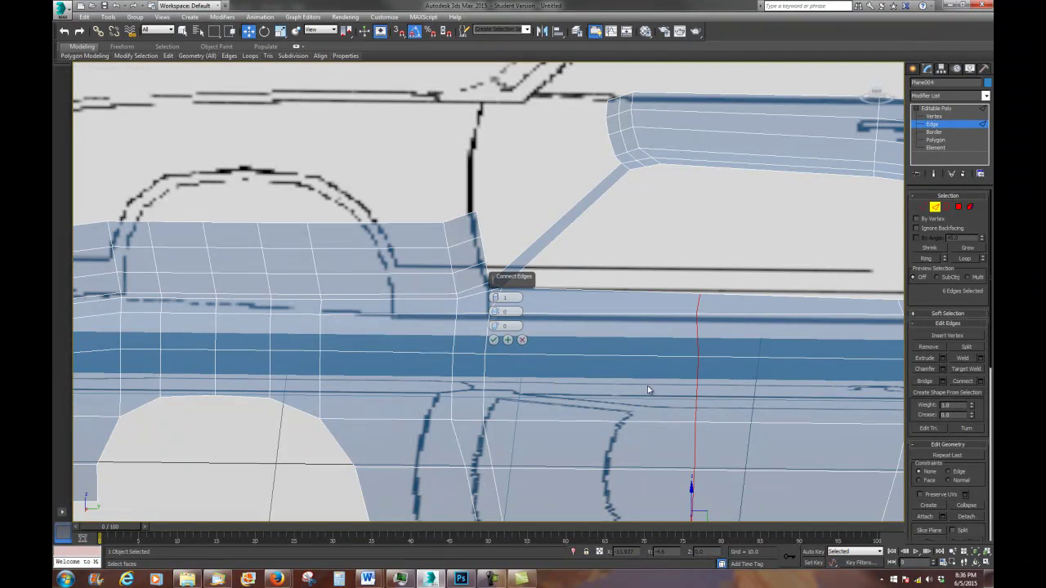
mouse_move(494, 326)
mouse_down()
mouse_move(495, 313)
mouse_move(628, 507)
mouse_up()
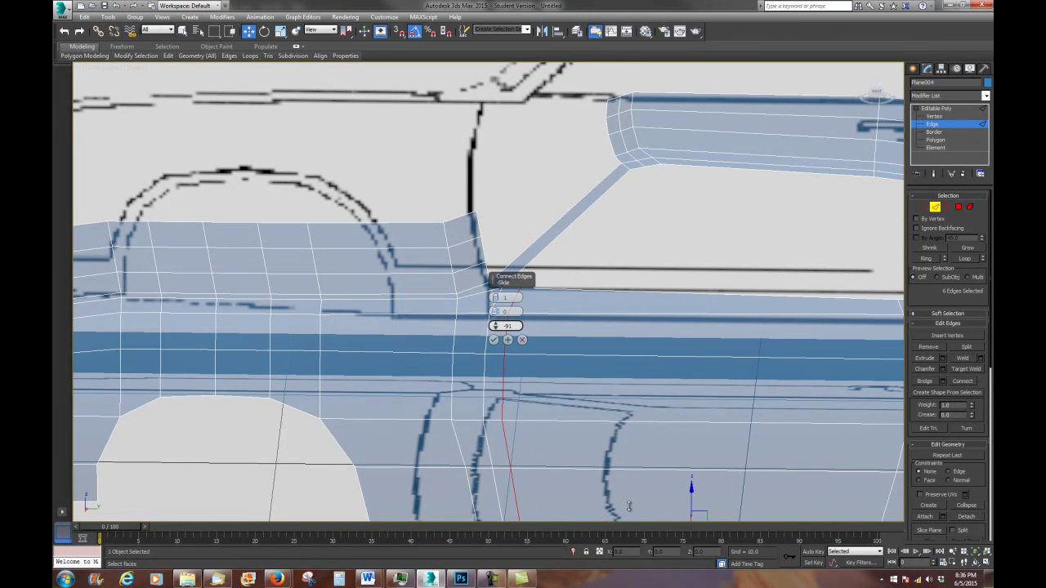
click(493, 339)
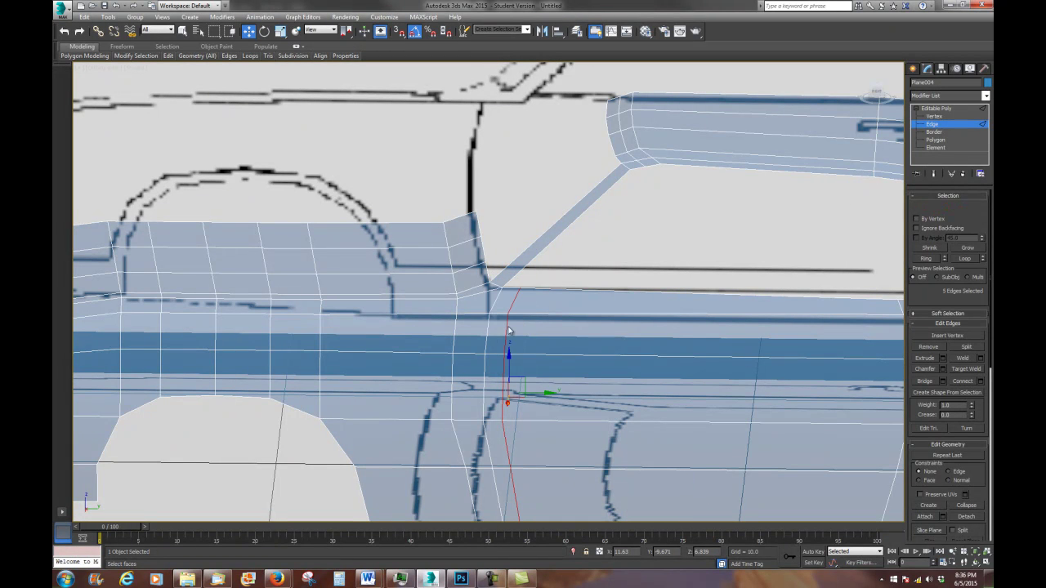
Bridge the roof-corner edge to the pillar-base edge, extending the diagonal A-pillar strip
click(958, 207)
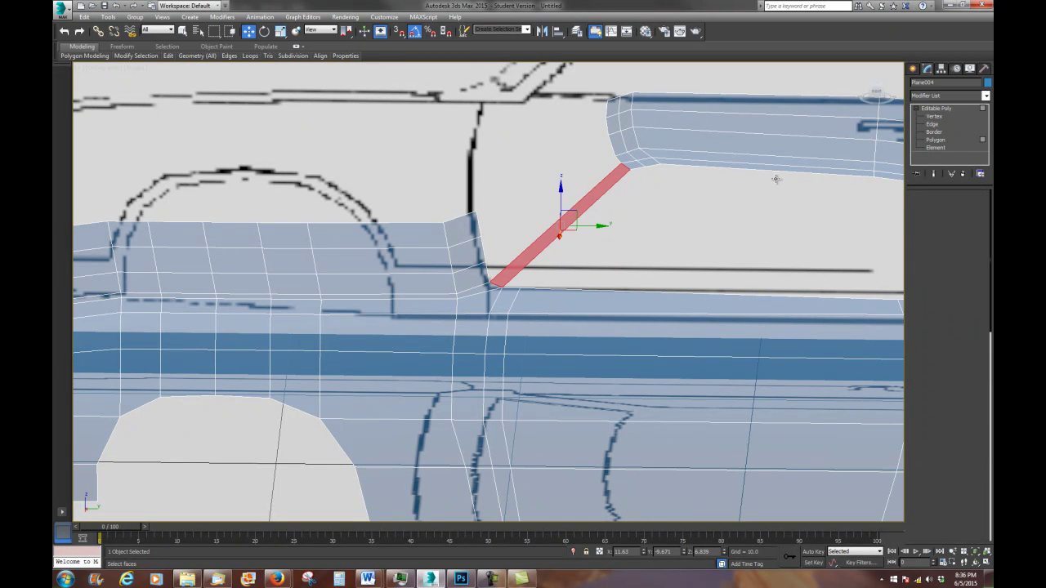
click(638, 167)
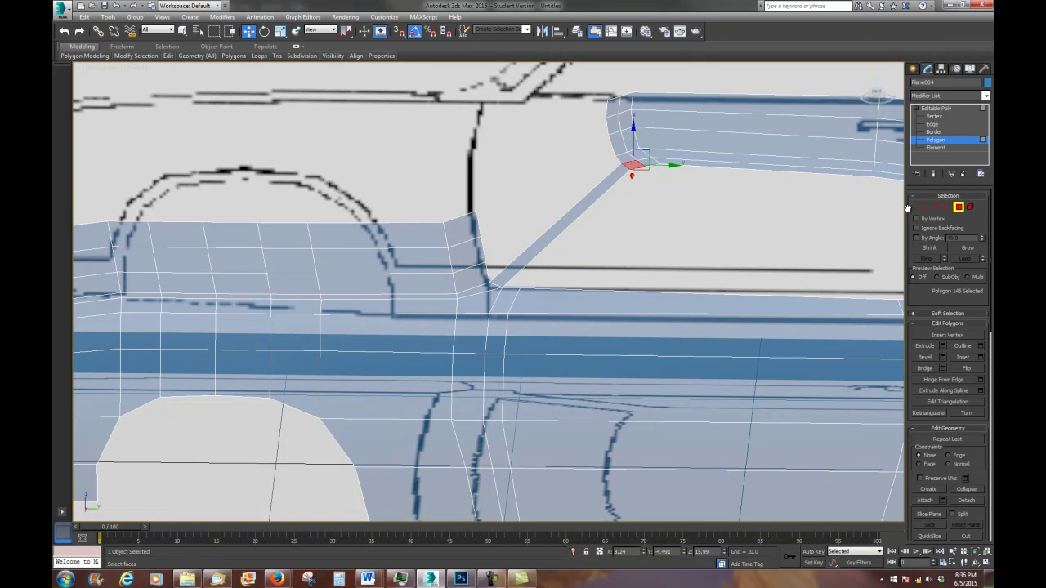
click(935, 208)
click(636, 170)
ctrl+click(513, 287)
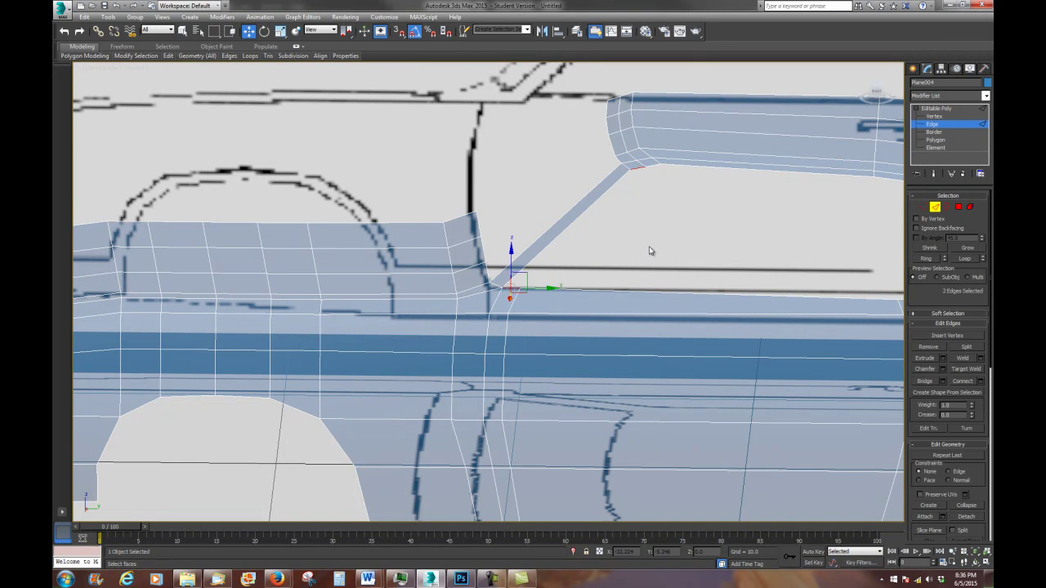
click(924, 381)
mouse_move(747, 315)
alt+middle_down()
mouse_move(700, 284)
mouse_move(606, 342)
mouse_move(645, 299)
alt+middle_up()
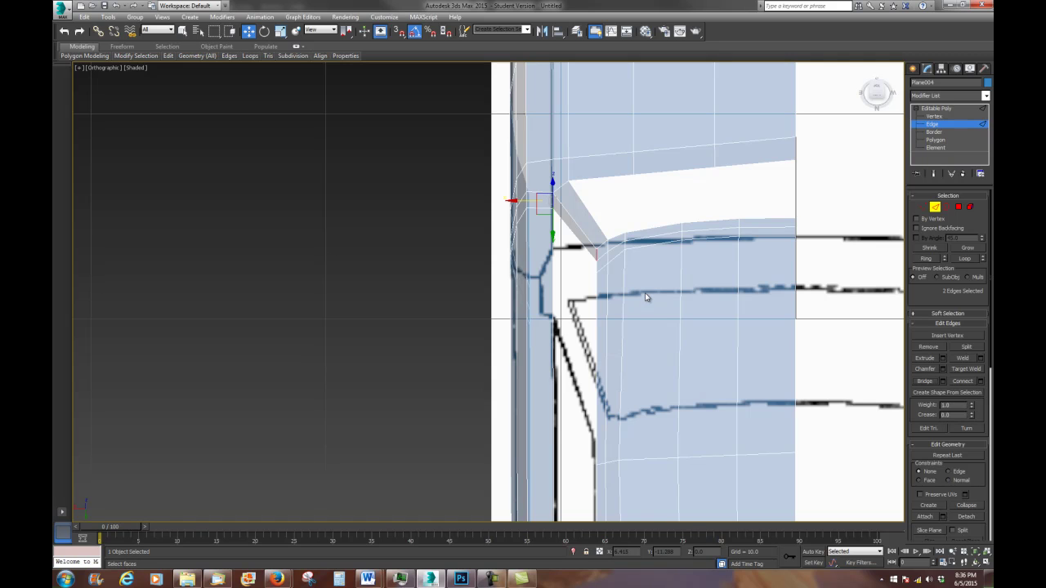
In Top view, nudge the diagonal A-pillar edges onto the blueprint outline
key(t)
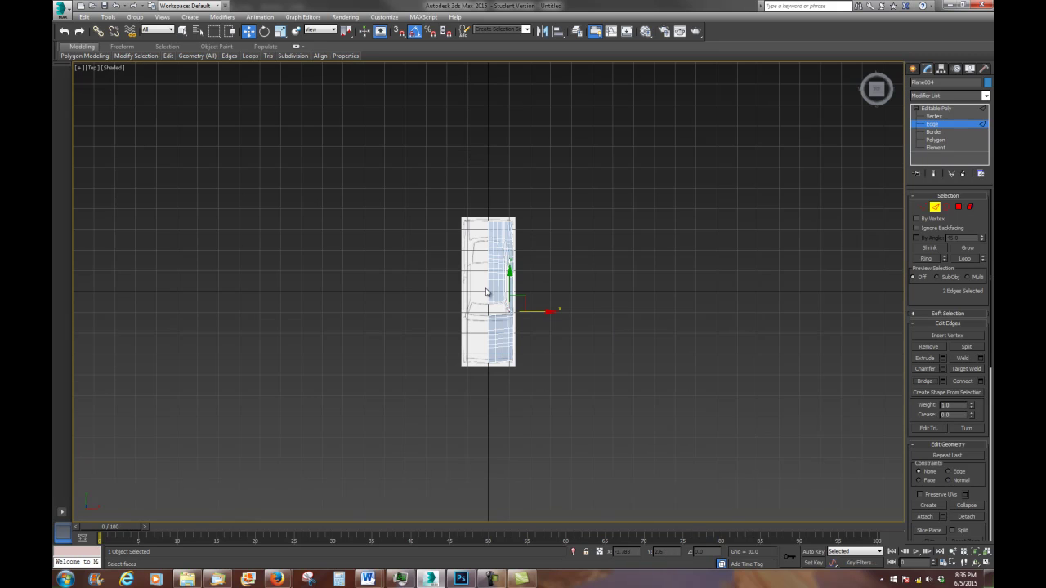
scroll(493, 293, up, 8)
middle_drag(493, 293, 458, 164)
scroll(545, 311, up, 5)
mouse_move(531, 282)
middle_down()
mouse_move(661, 425)
mouse_move(663, 446)
middle_up()
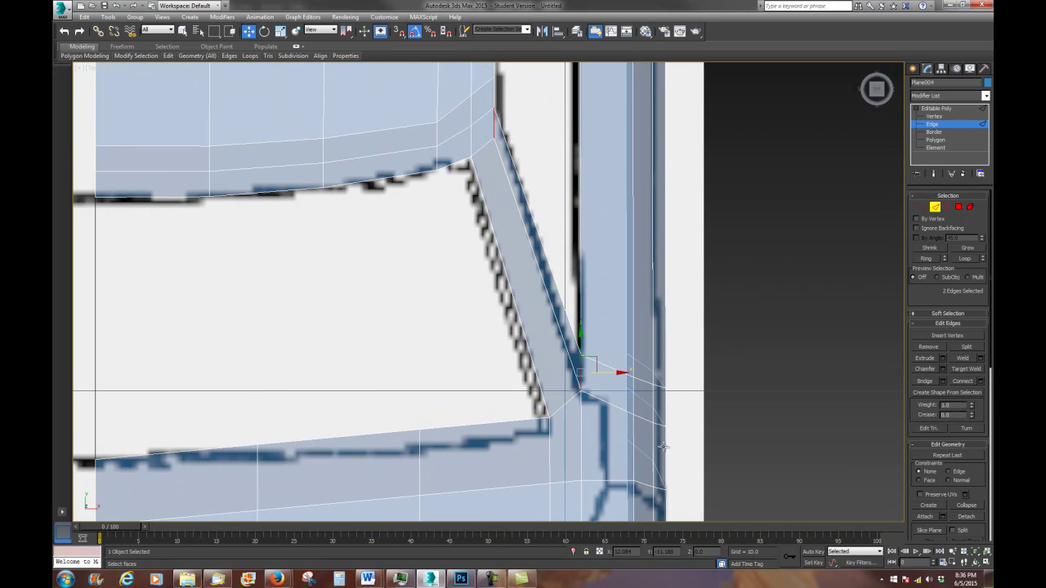
click(550, 301)
drag(565, 266, 557, 265)
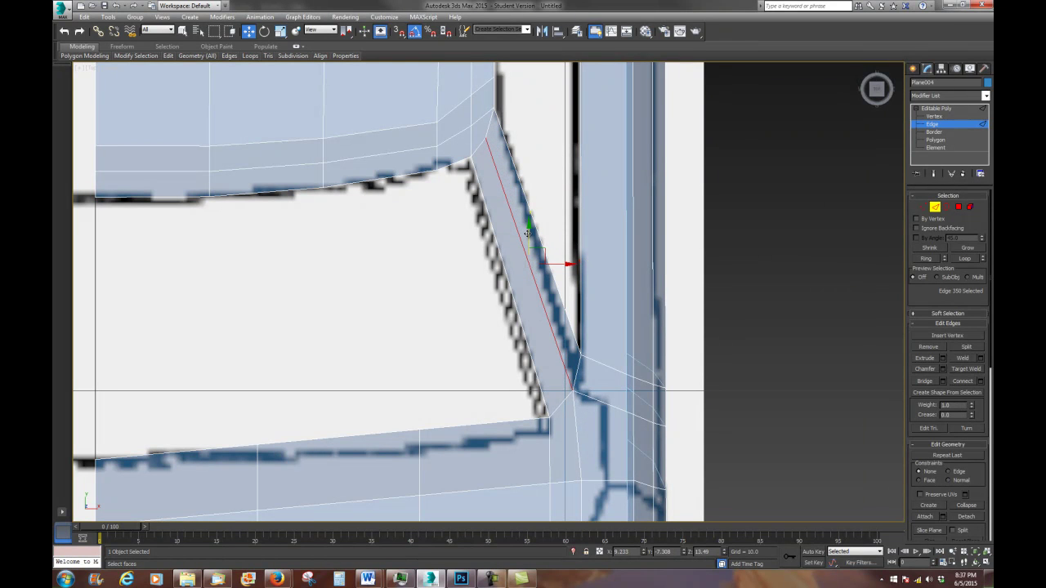
drag(527, 234, 527, 238)
click(567, 249)
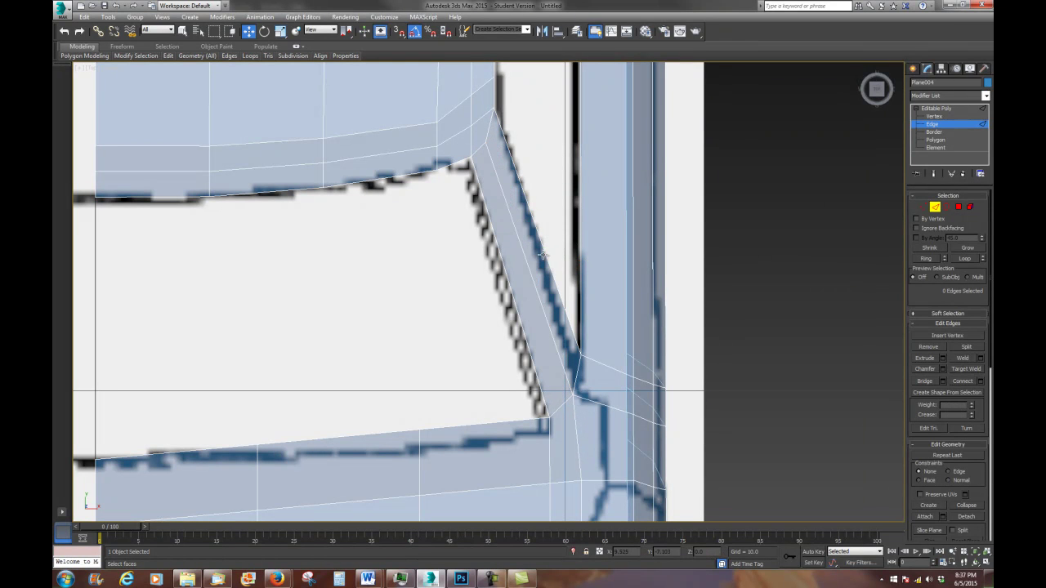
click(542, 255)
drag(538, 200, 536, 203)
click(760, 221)
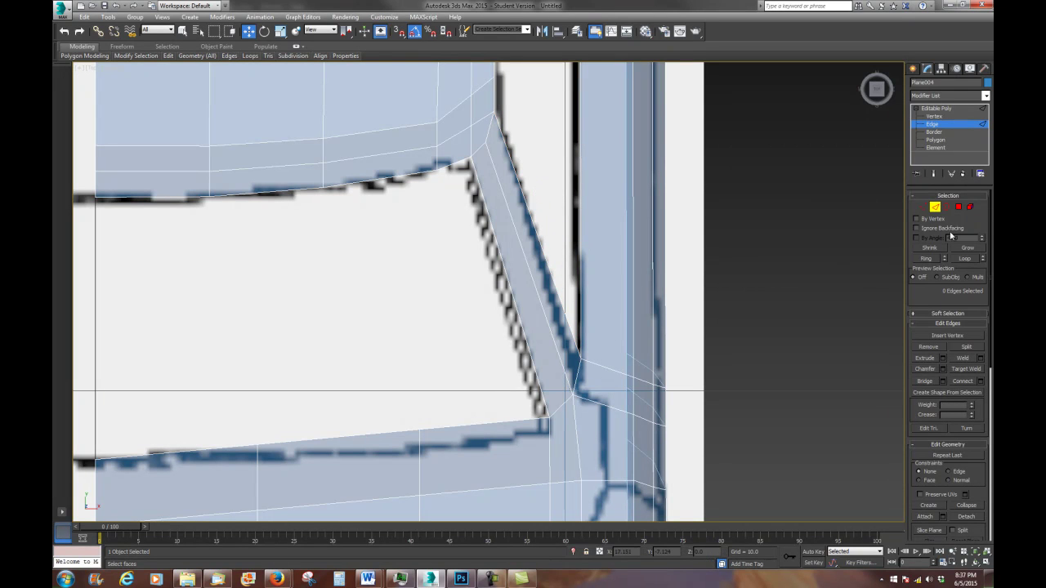
Move the pillar-base vertex down onto the outline, then zoom out and orbit the body
click(923, 207)
click(578, 356)
drag(578, 325, 576, 343)
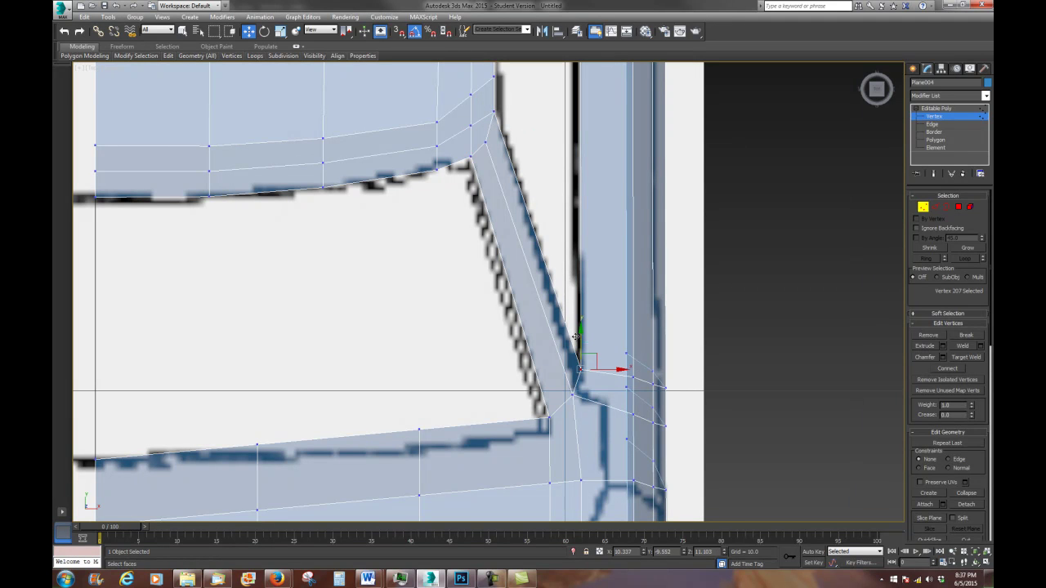
scroll(599, 370, down, 2)
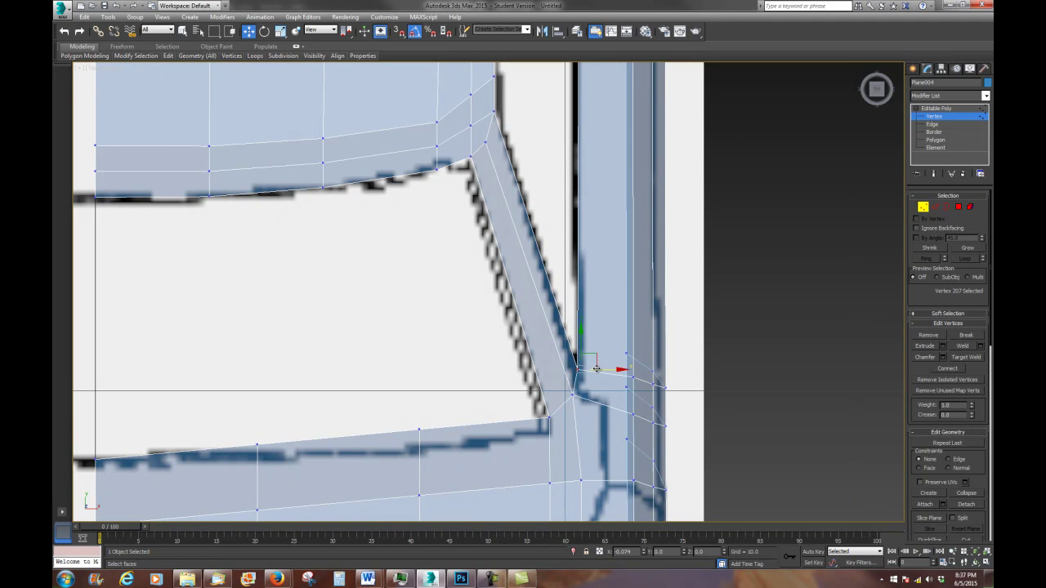
scroll(601, 367, down, 2)
scroll(612, 356, down, 2)
scroll(612, 356, down, 2)
scroll(658, 392, down, 1)
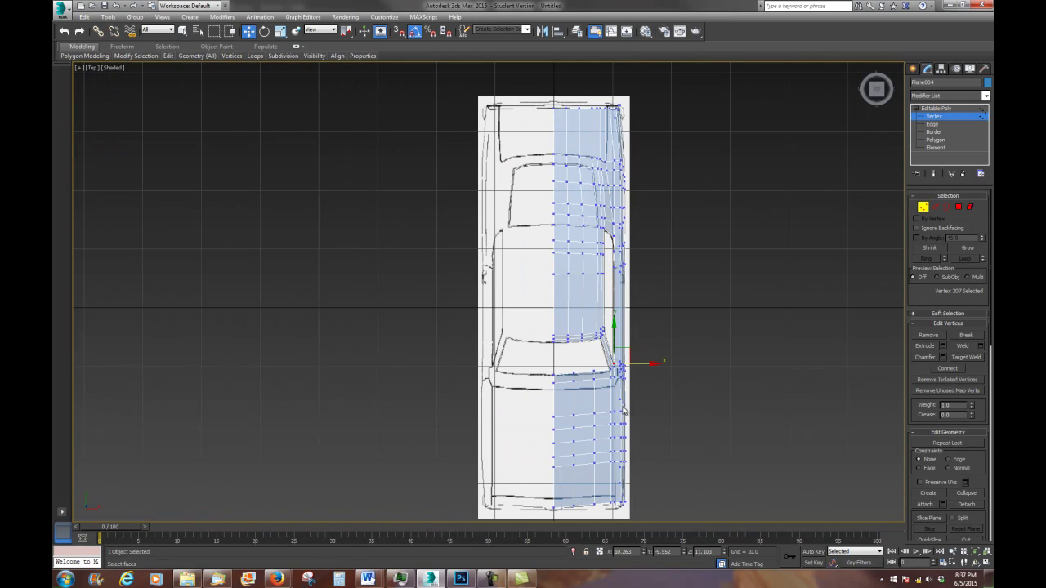
mouse_move(686, 462)
alt+middle_down()
mouse_move(679, 405)
mouse_move(560, 365)
alt+middle_up()
Uncheck See-Through in the car body's Object Properties so it shades solid
key(1)
click(838, 278)
click(517, 361)
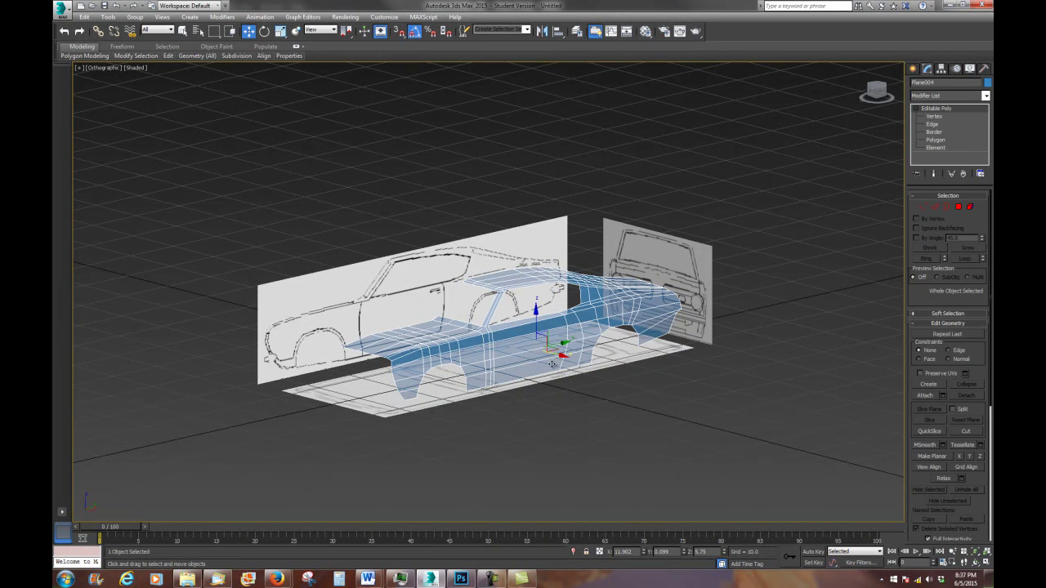
right_click(552, 368)
click(579, 430)
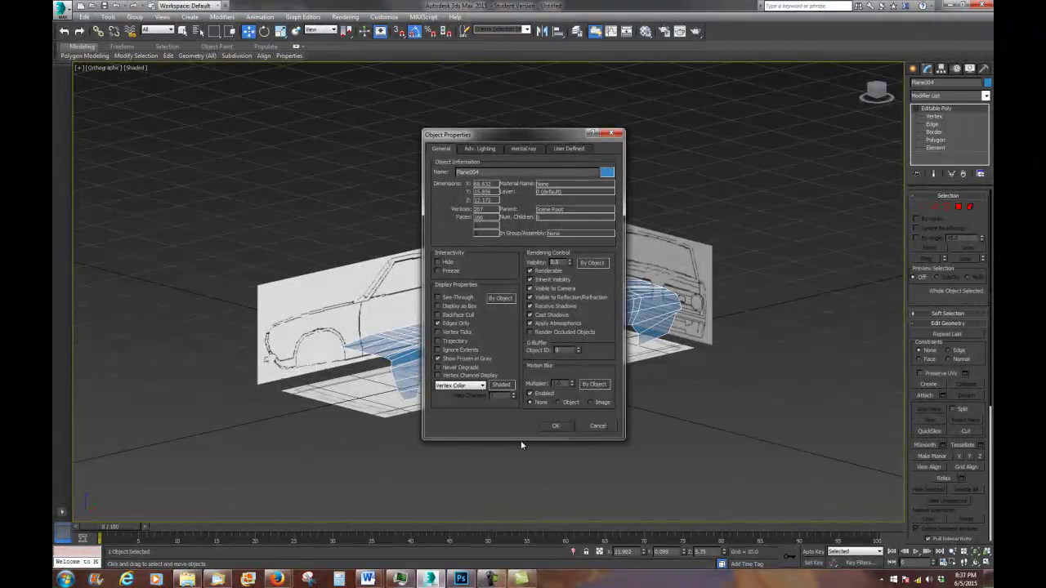
click(556, 428)
alt+middle_drag(629, 449, 609, 447)
right_click(628, 316)
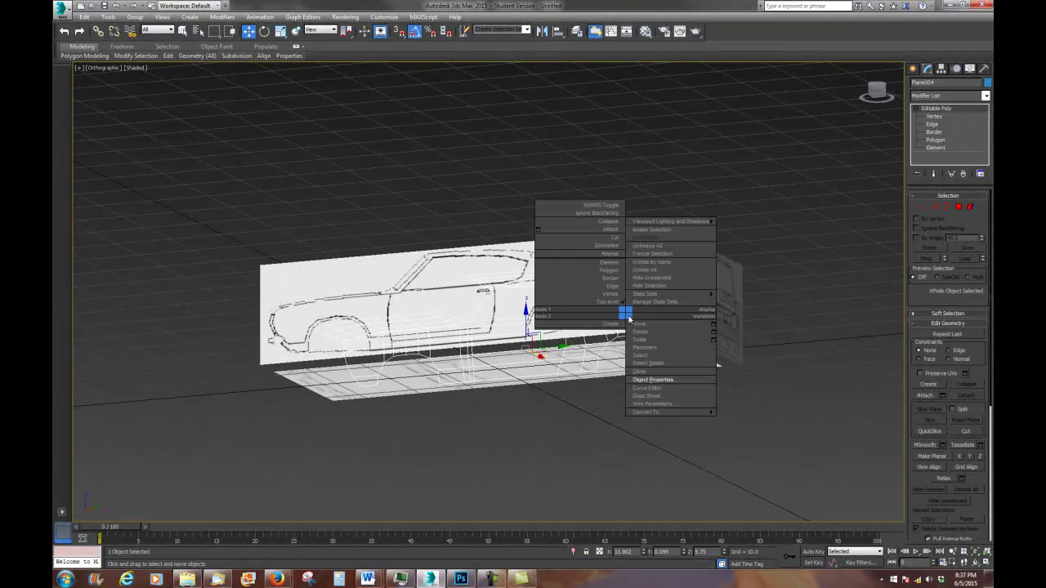
click(643, 383)
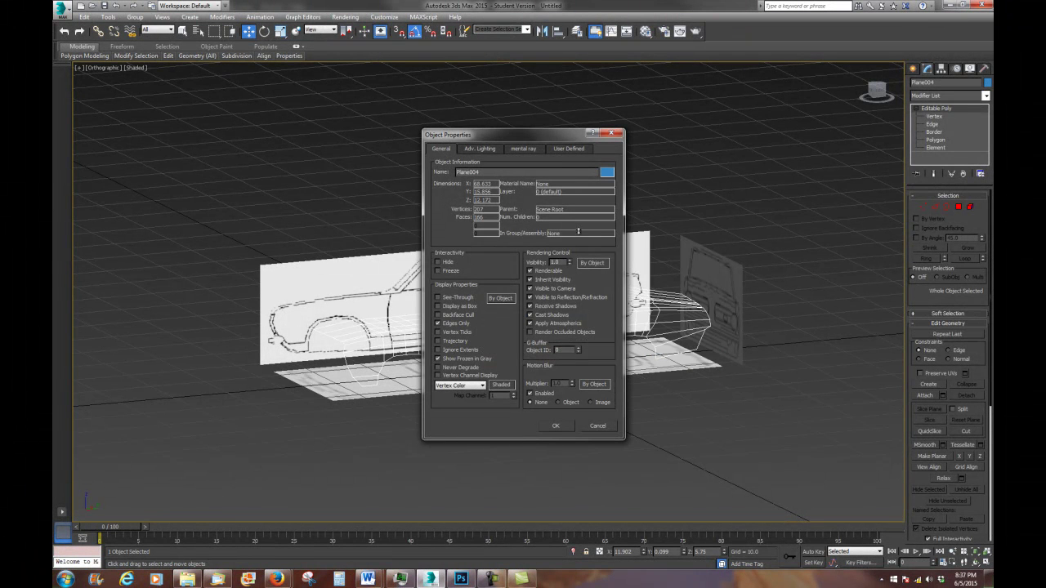
click(556, 425)
Orbit and zoom around the solid body to inspect its panels
mouse_move(547, 436)
alt+middle_down()
mouse_move(441, 461)
mouse_move(523, 506)
mouse_move(591, 409)
alt+middle_up()
scroll(591, 409, up, 3)
alt+middle_drag(466, 436, 541, 326)
scroll(575, 285, down, 5)
mouse_move(576, 285)
alt+middle_down()
mouse_move(586, 277)
mouse_move(522, 344)
mouse_move(550, 375)
mouse_move(568, 369)
mouse_move(646, 543)
alt+middle_up()
scroll(586, 278, up, 5)
scroll(521, 344, up, 3)
scroll(559, 397, down, 4)
scroll(568, 370, up, 3)
Switch to Top view and frame the window area of the car body
alt+middle_drag(668, 347, 690, 330)
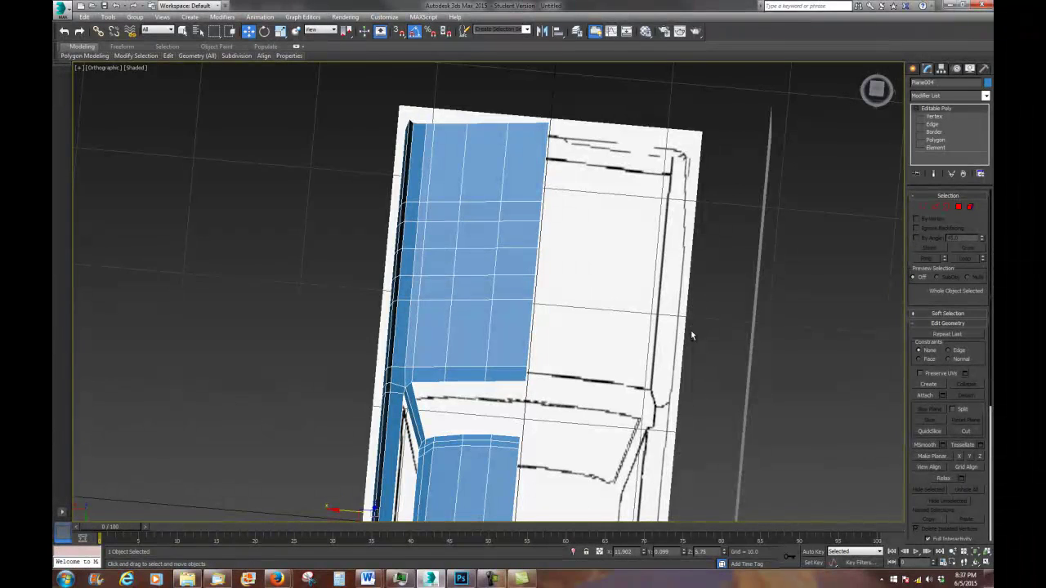
scroll(689, 330, down, 3)
key(t)
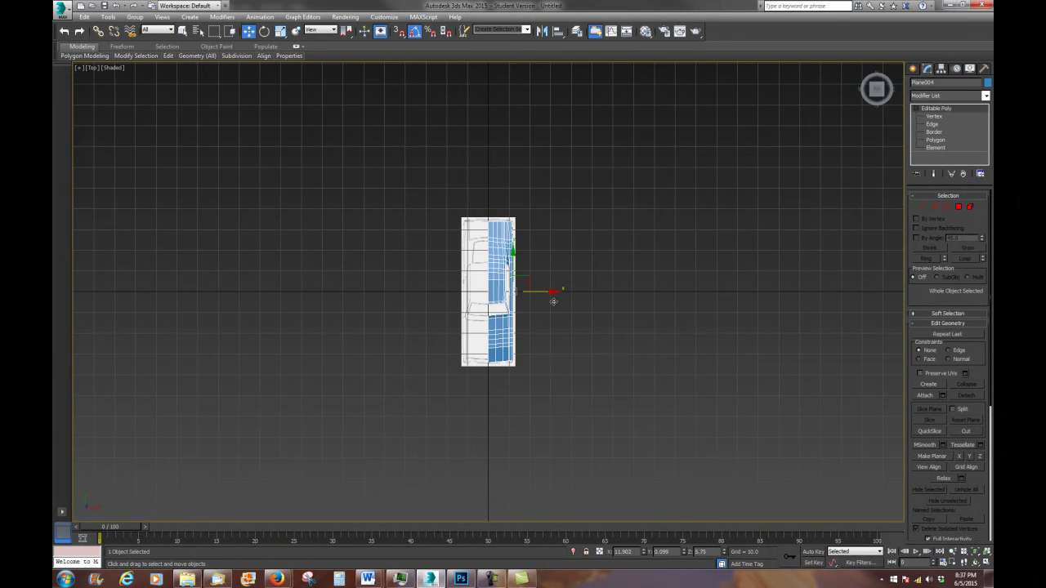
scroll(518, 298, up, 2)
scroll(518, 299, up, 2)
middle_drag(513, 396, 612, 175)
scroll(621, 261, up, 2)
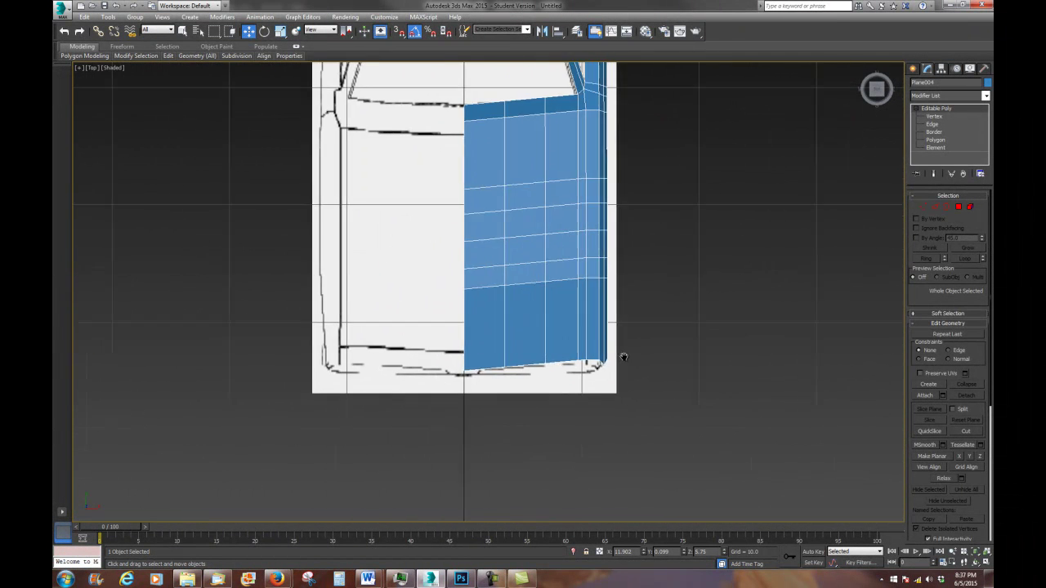
scroll(654, 331, up, 2)
middle_drag(671, 316, 619, 390)
scroll(619, 391, down, 3)
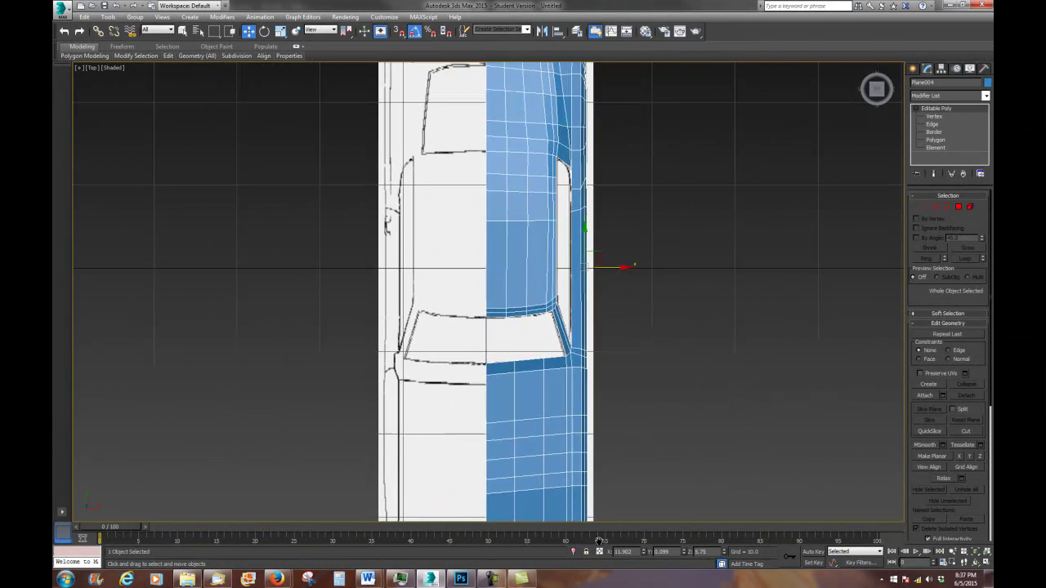
scroll(604, 270, up, 2)
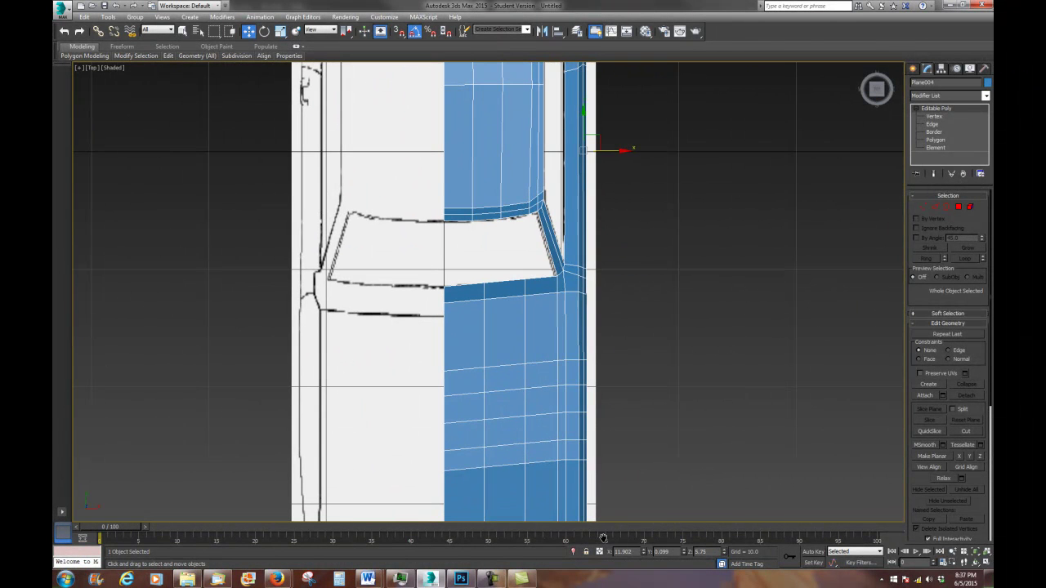
Move the two edges below the window down onto the blueprint line
click(936, 207)
click(502, 293)
ctrl+click(502, 295)
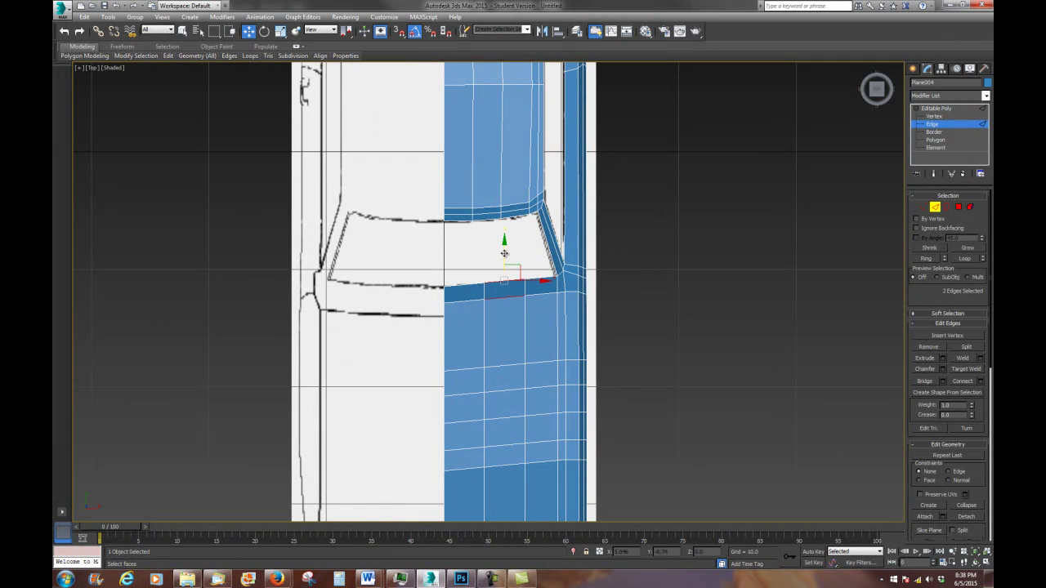
drag(506, 252, 505, 255)
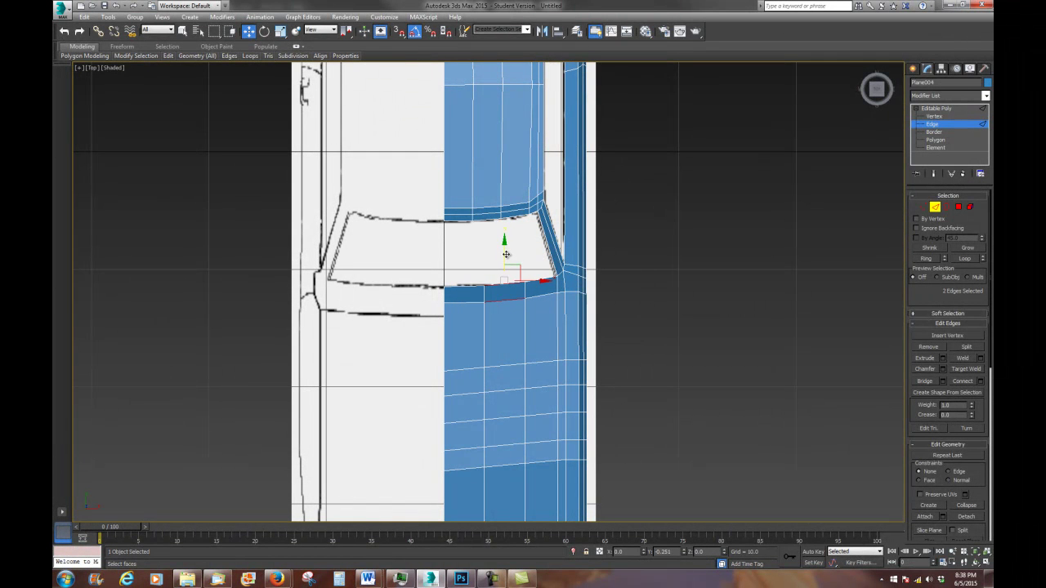
scroll(502, 349, up, 2)
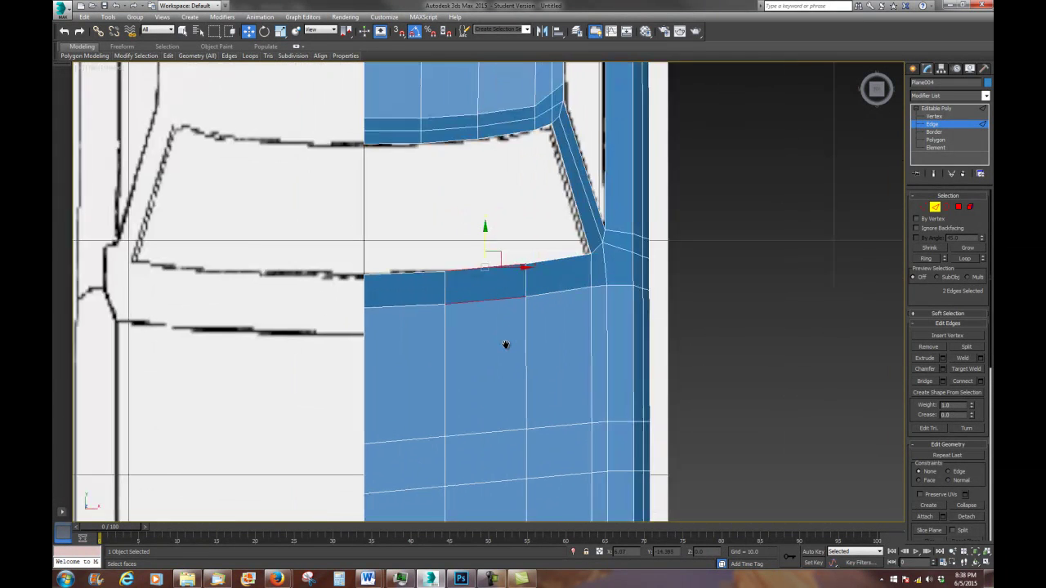
scroll(498, 352, up, 2)
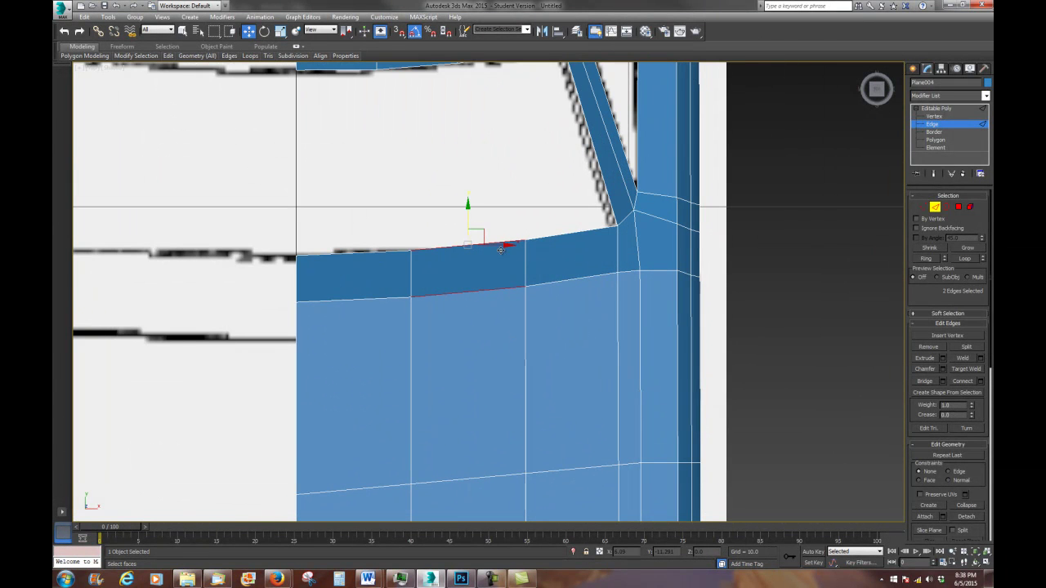
drag(468, 224, 467, 229)
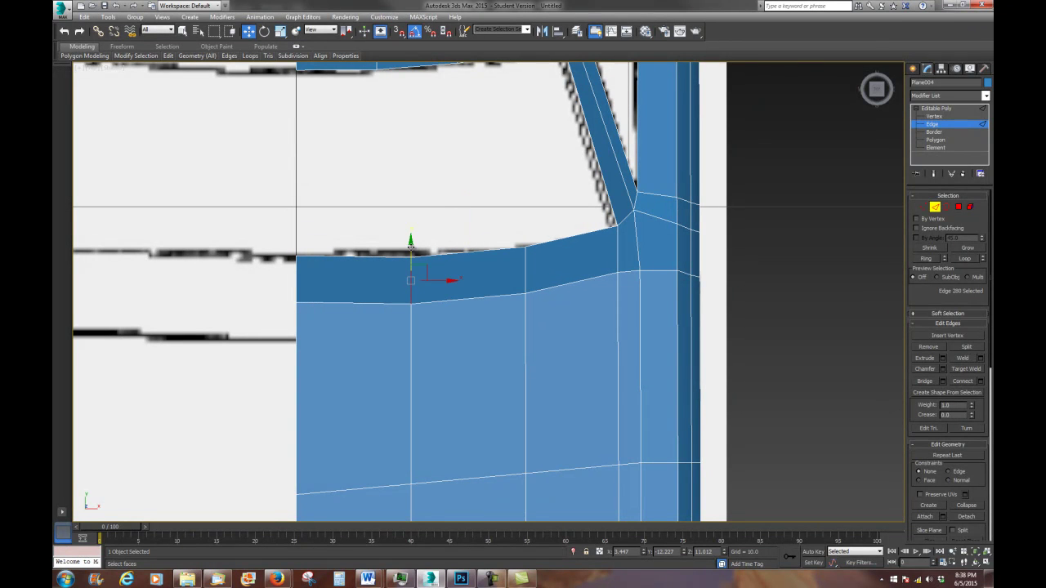
drag(410, 242, 411, 241)
Pan and zoom the Top view to follow the car body
scroll(443, 290, down, 5)
scroll(508, 398, up, 4)
scroll(541, 330, down, 5)
scroll(600, 223, up, 1)
mouse_move(599, 248)
middle_down()
mouse_move(572, 455)
mouse_move(551, 495)
middle_up()
middle_drag(616, 306, 611, 383)
scroll(617, 367, down, 4)
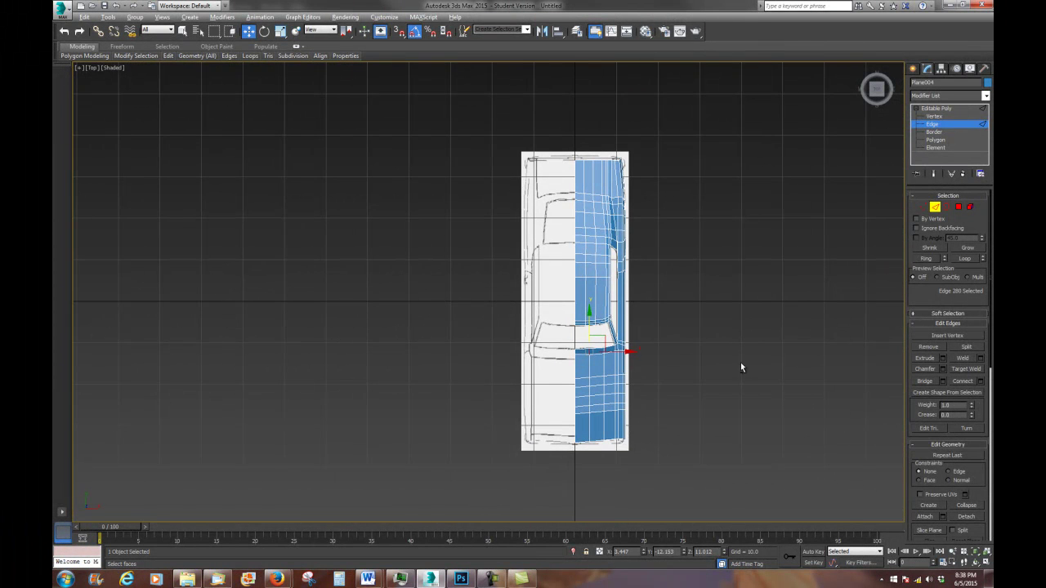
alt+middle_drag(740, 369, 642, 360)
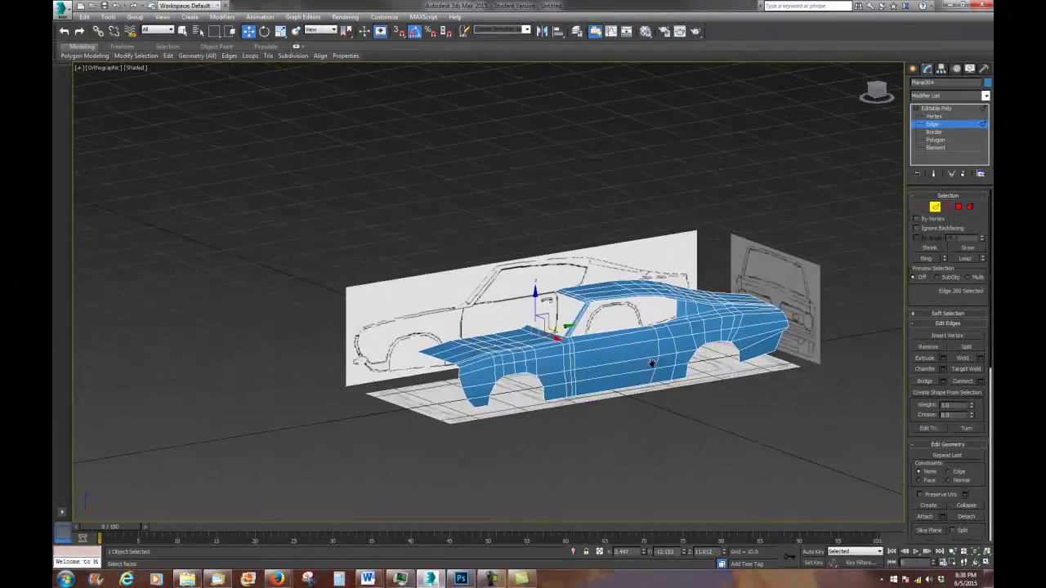
scroll(642, 361, up, 4)
scroll(562, 343, down, 3)
alt+middle_drag(632, 348, 701, 313)
scroll(736, 349, up, 3)
scroll(736, 349, up, 4)
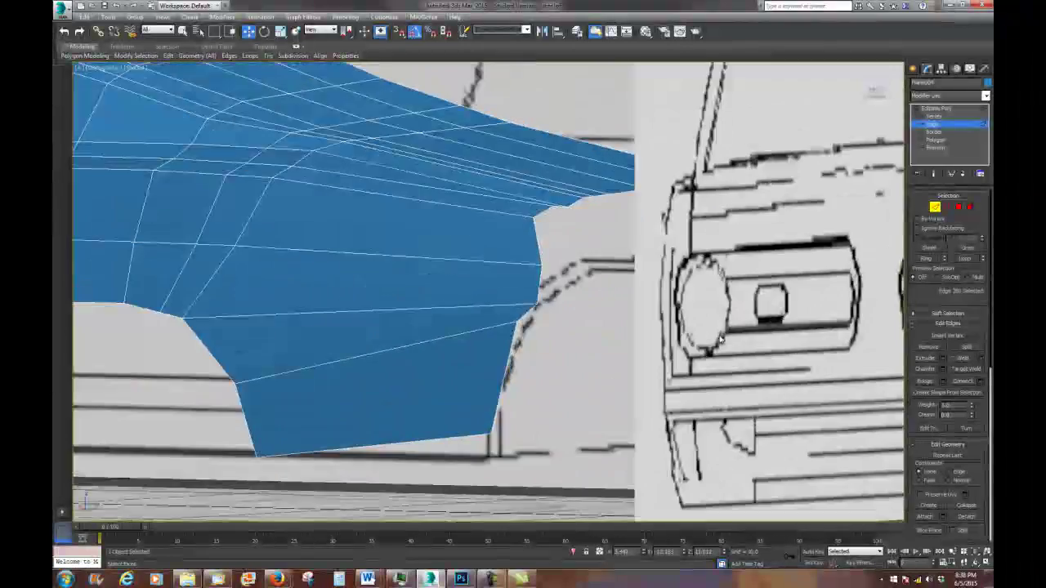
scroll(724, 345, down, 1)
scroll(711, 343, down, 5)
scroll(645, 329, down, 1)
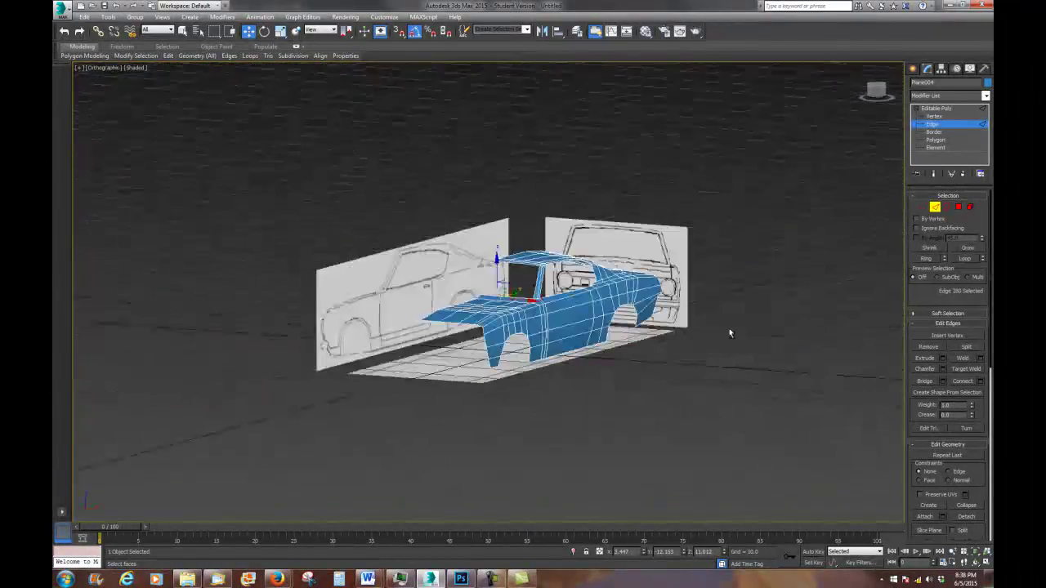